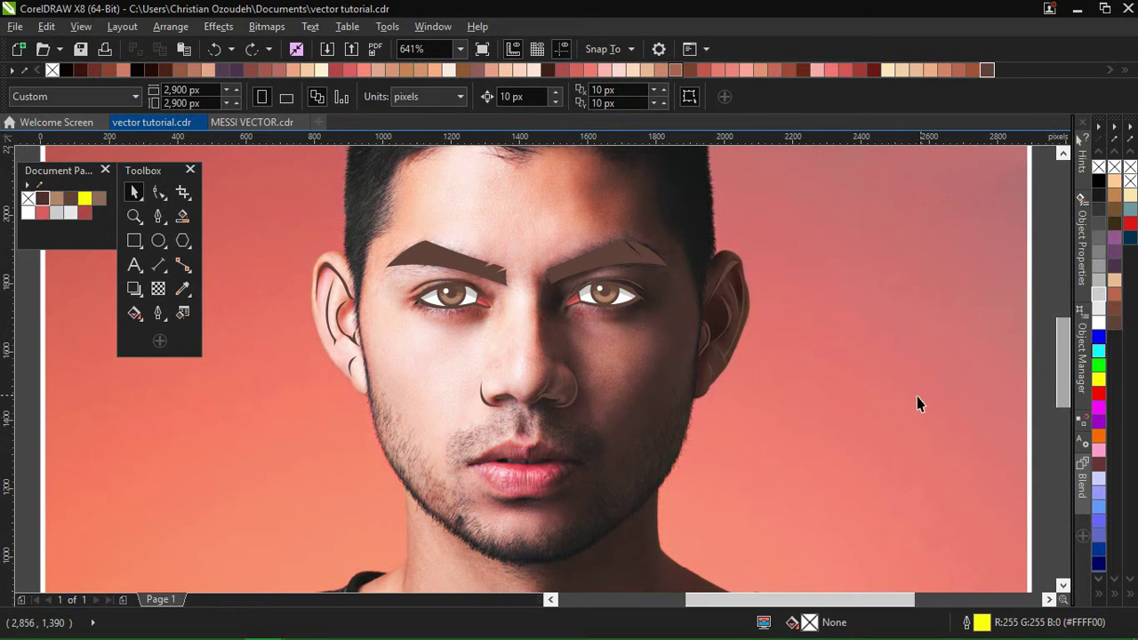
- Trace the dark gap at the left corner of the mouth as a closed Pen shape about 118 by 22 px
drag(154, 176, 63, 257)
click(59, 302)
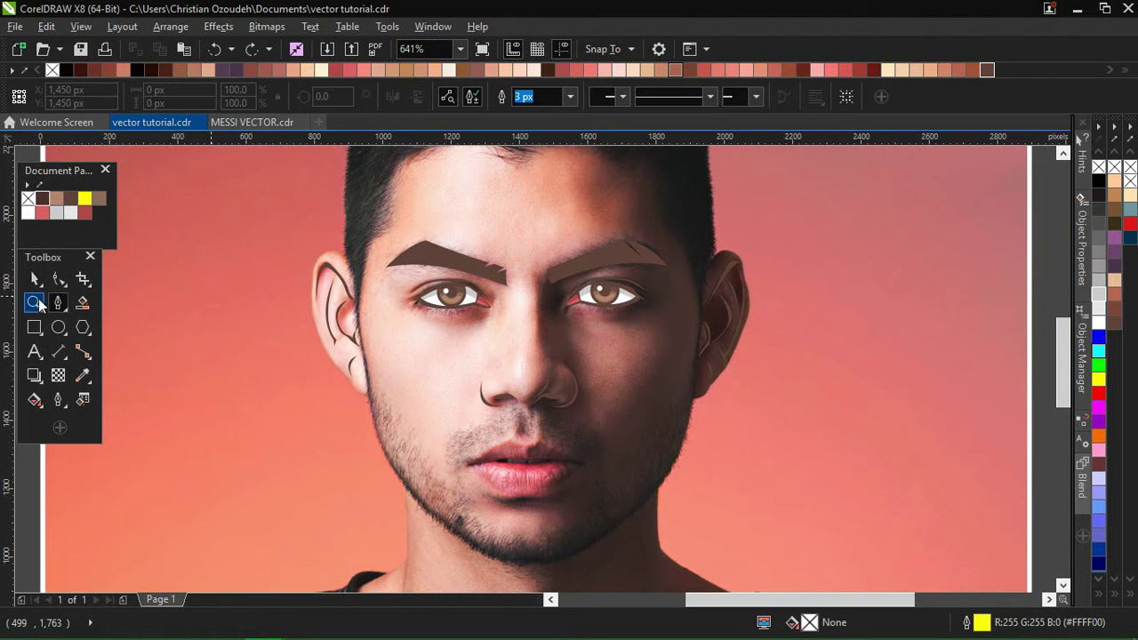
key(z)
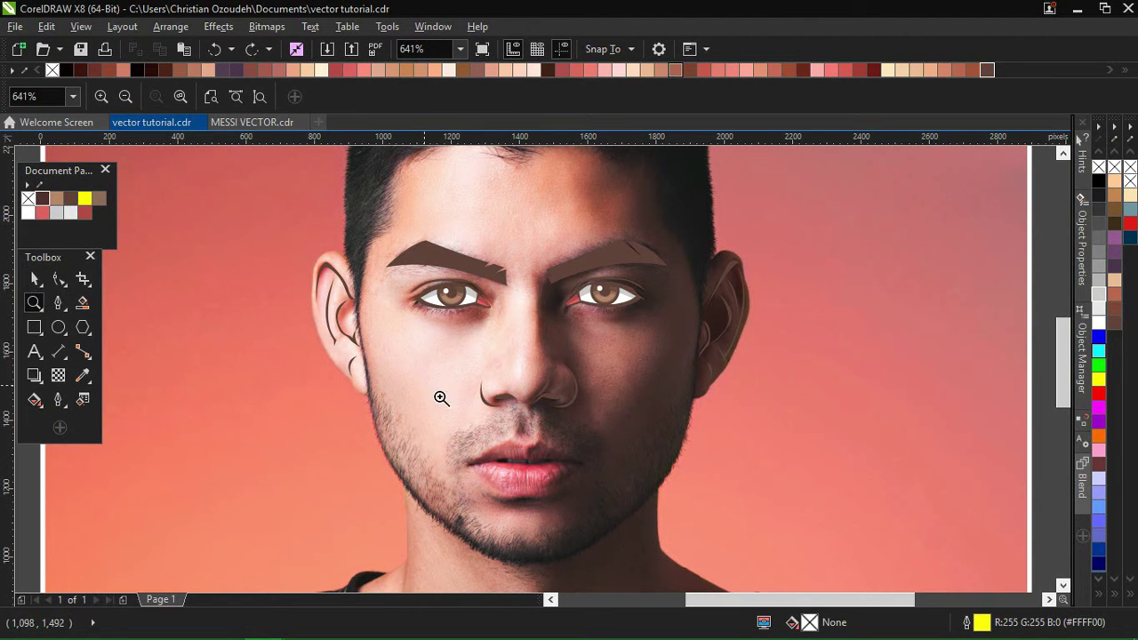
drag(441, 397, 671, 542)
drag(298, 280, 678, 503)
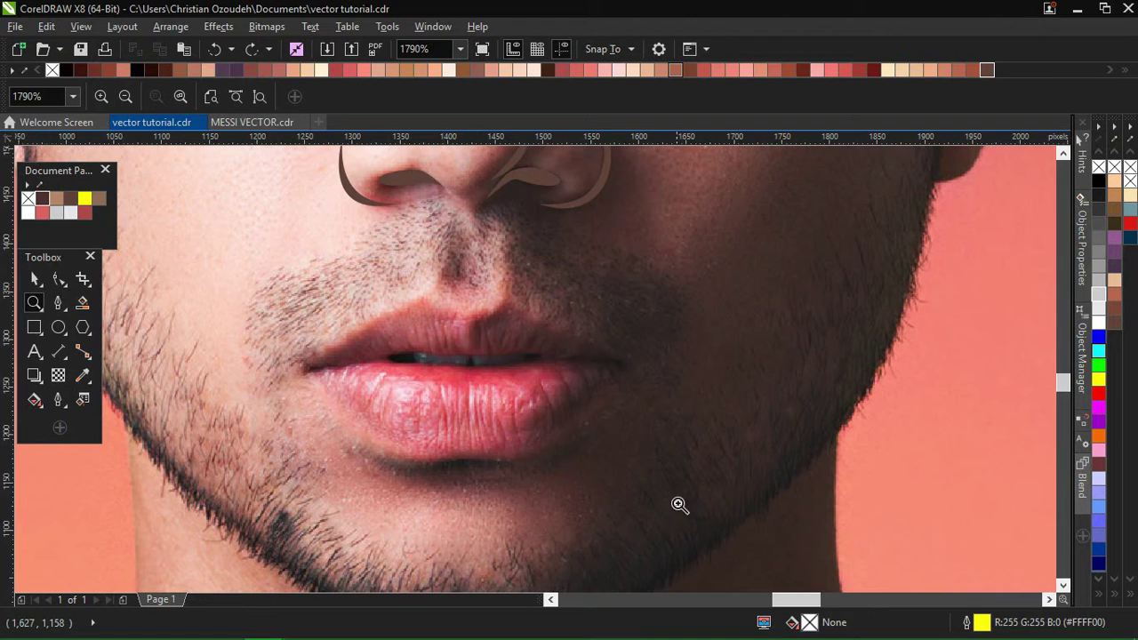
drag(60, 257, 163, 297)
click(184, 341)
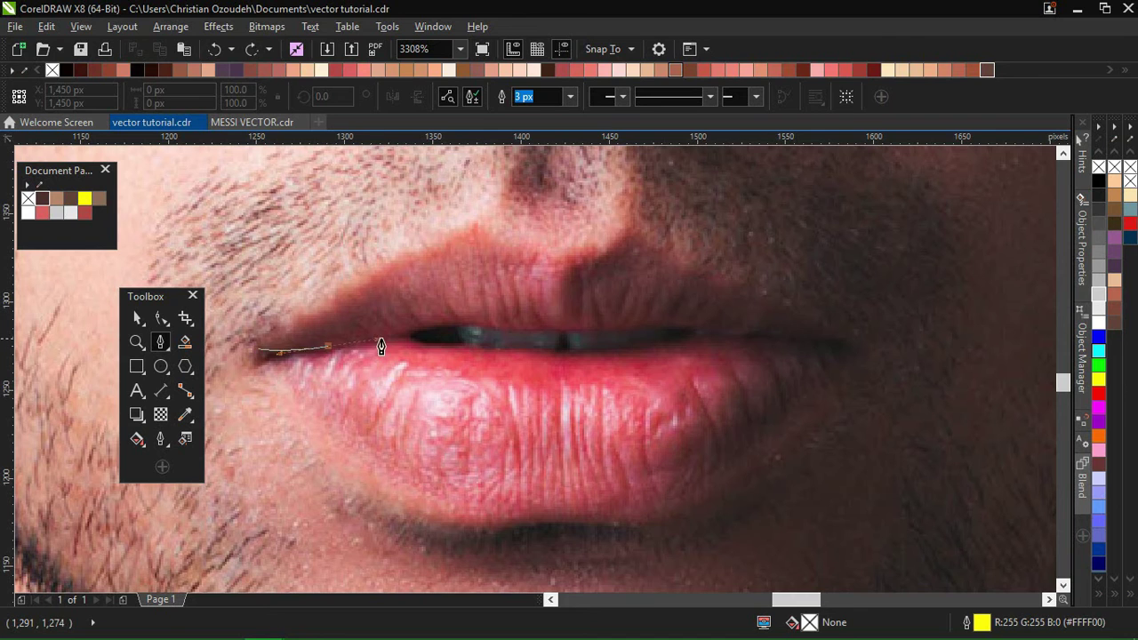
drag(459, 325, 508, 329)
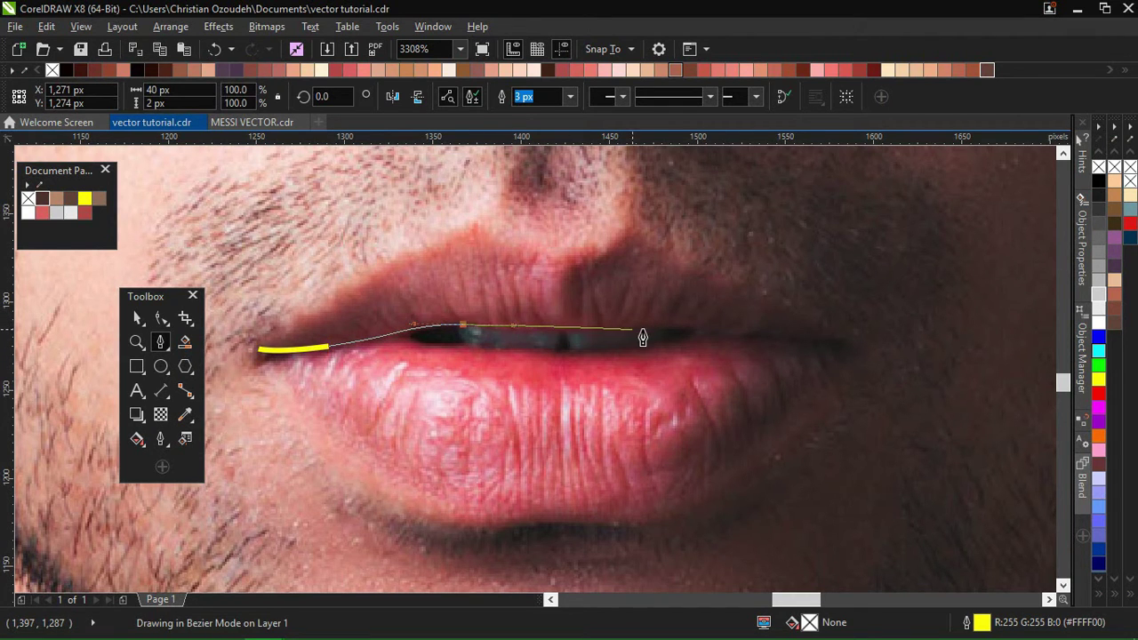
click(465, 346)
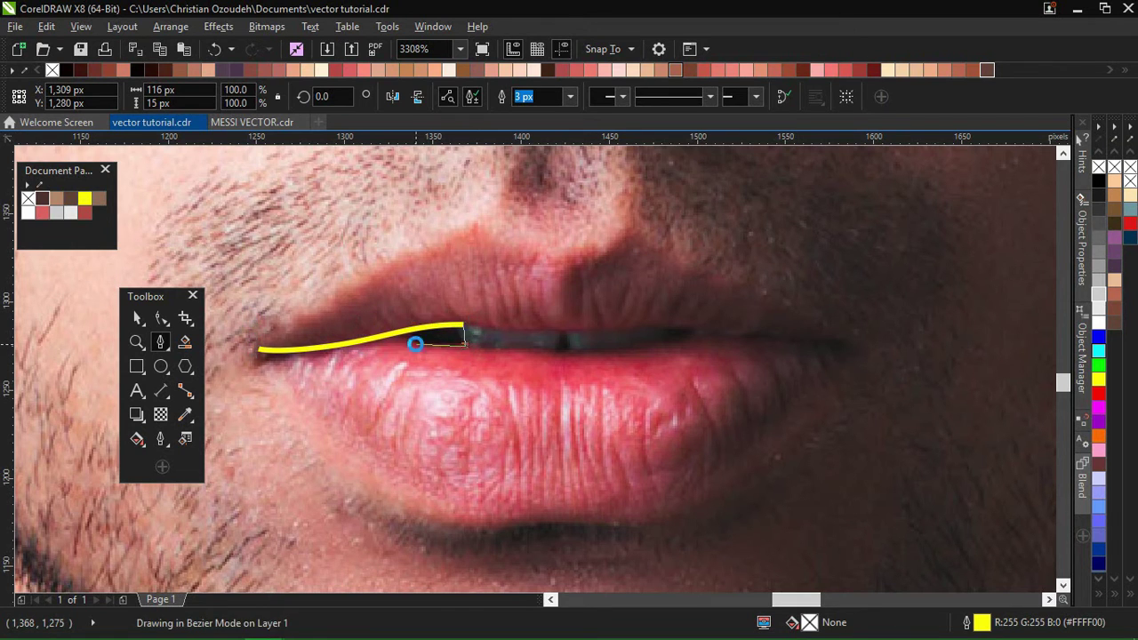
drag(411, 342, 398, 334)
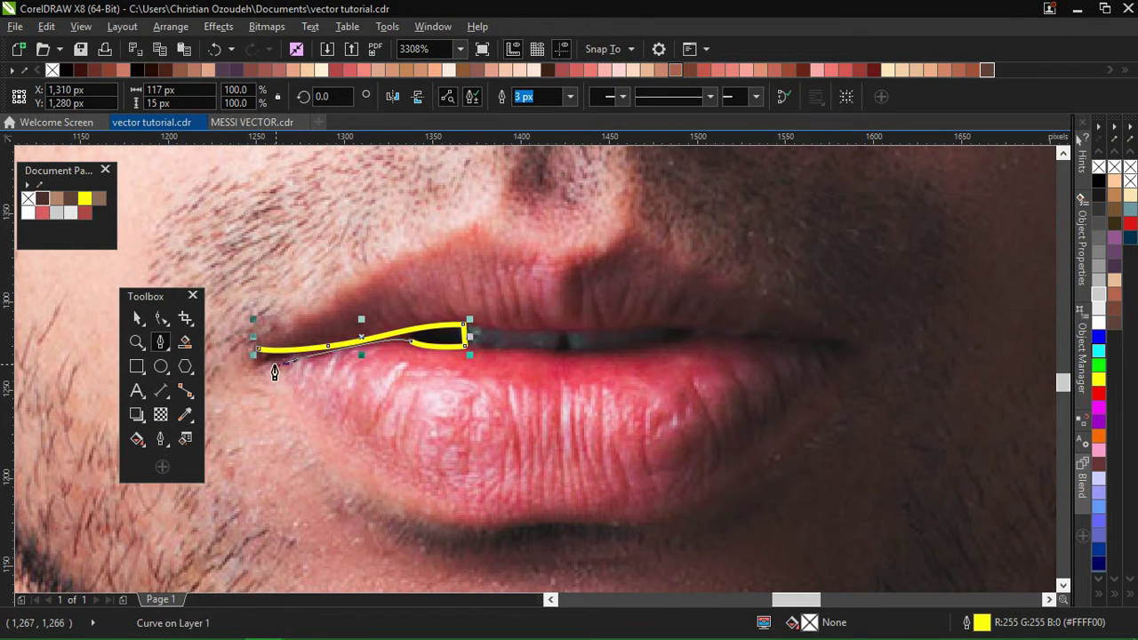
mouse_move(274, 366)
mouse_down()
mouse_move(263, 364)
mouse_move(293, 360)
mouse_up()
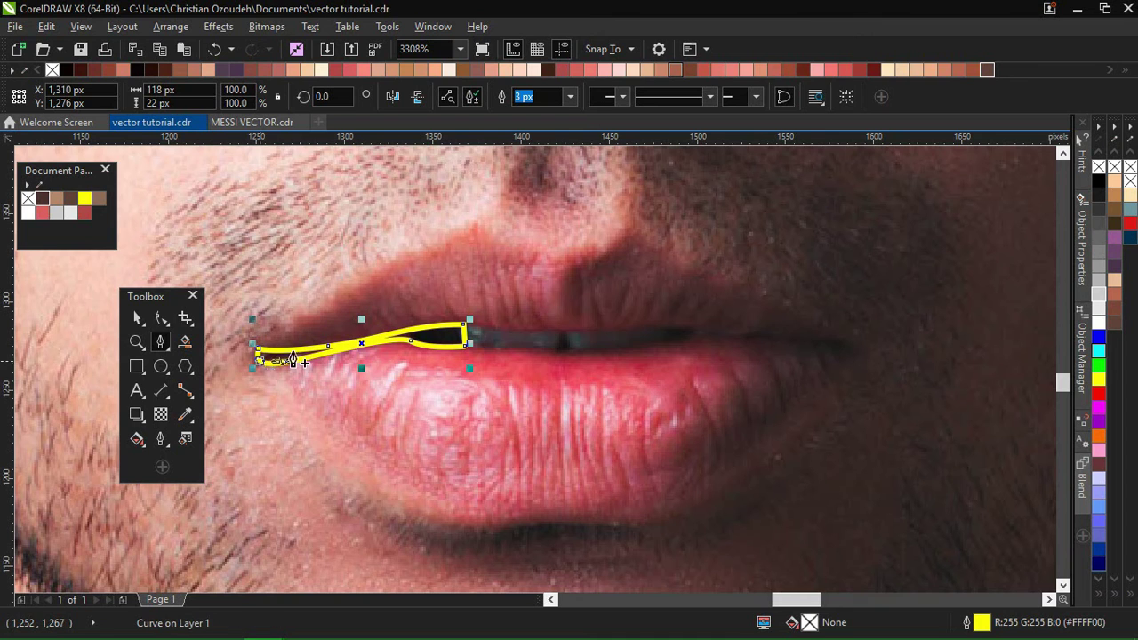
- Trace the small triangular gap between the two middle teeth as a closed Pen shape about 12 by 10 px
click(136, 342)
drag(448, 288, 801, 377)
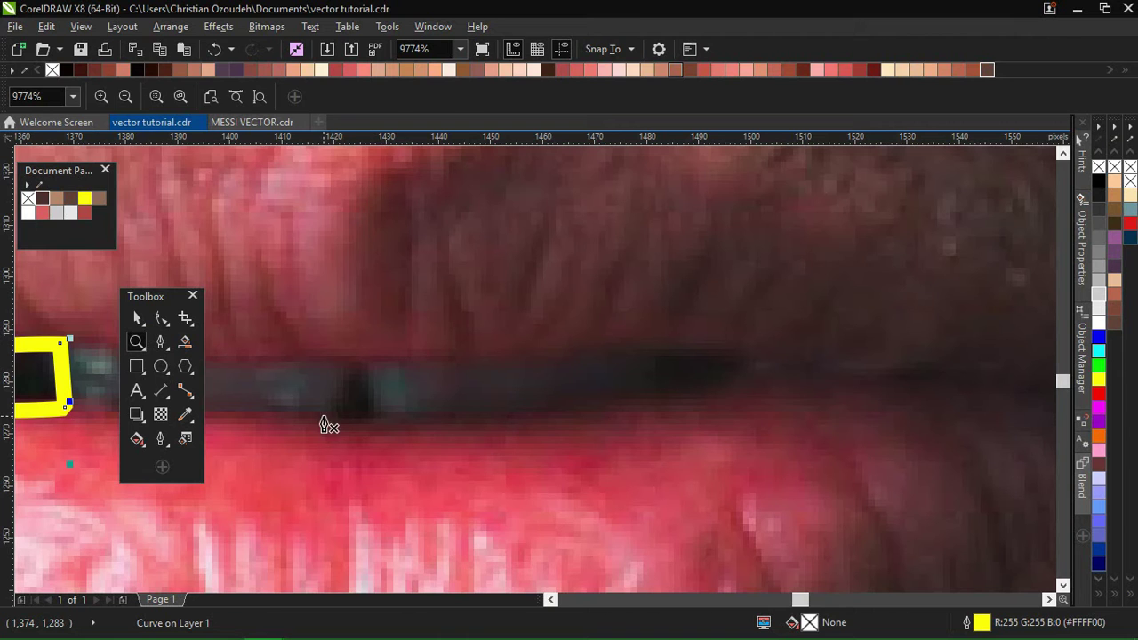
drag(325, 418, 352, 359)
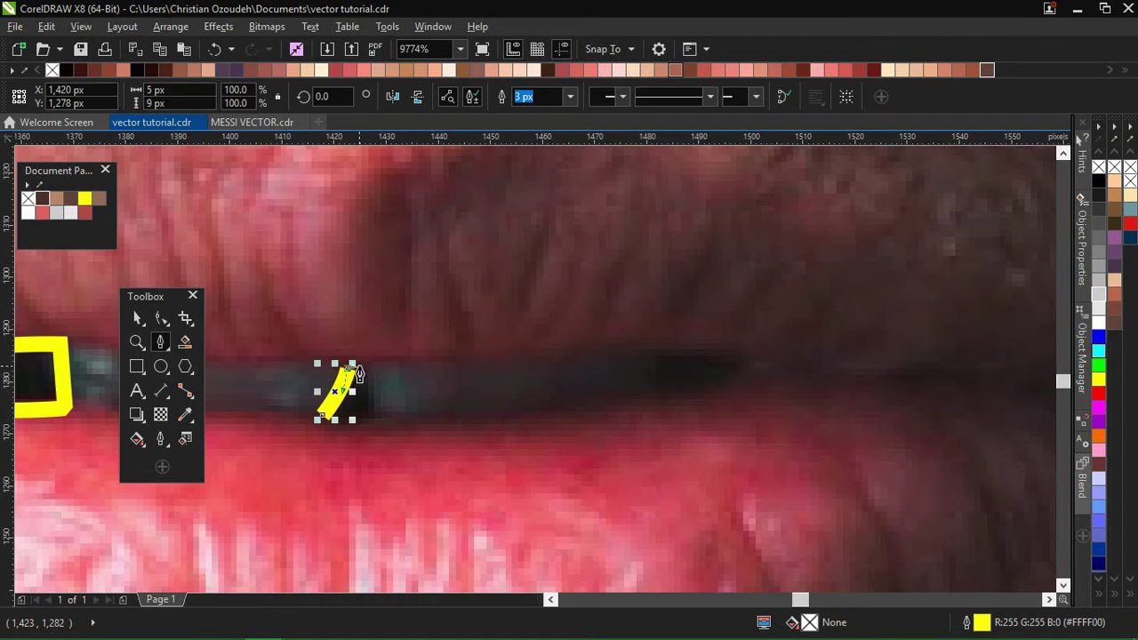
click(360, 367)
drag(384, 416, 402, 425)
alt+click(384, 416)
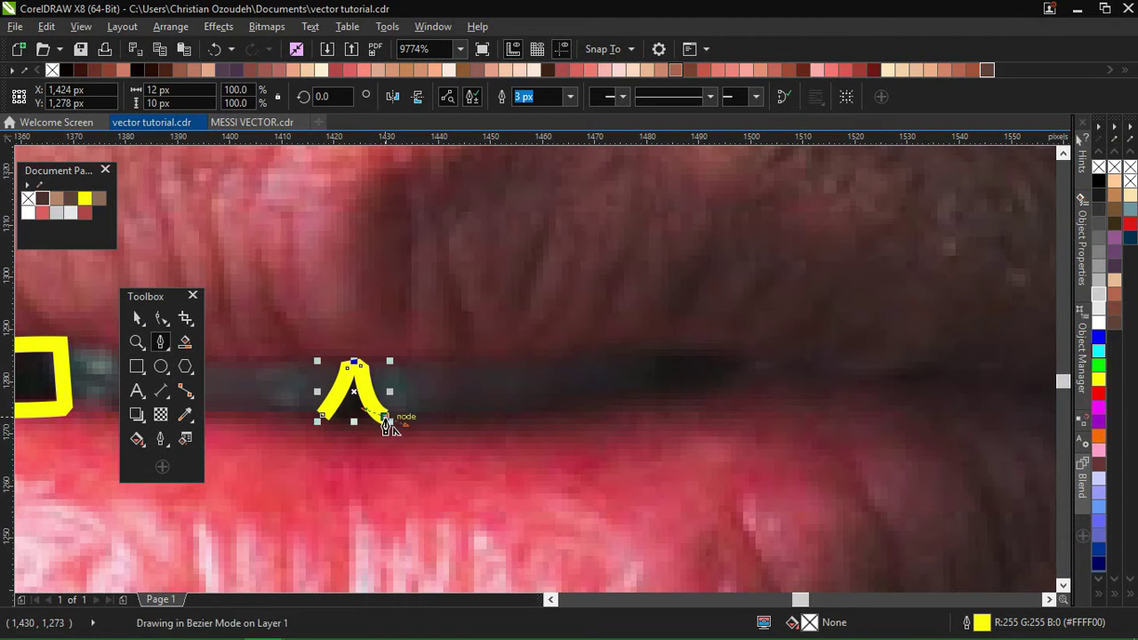
drag(320, 417, 416, 412)
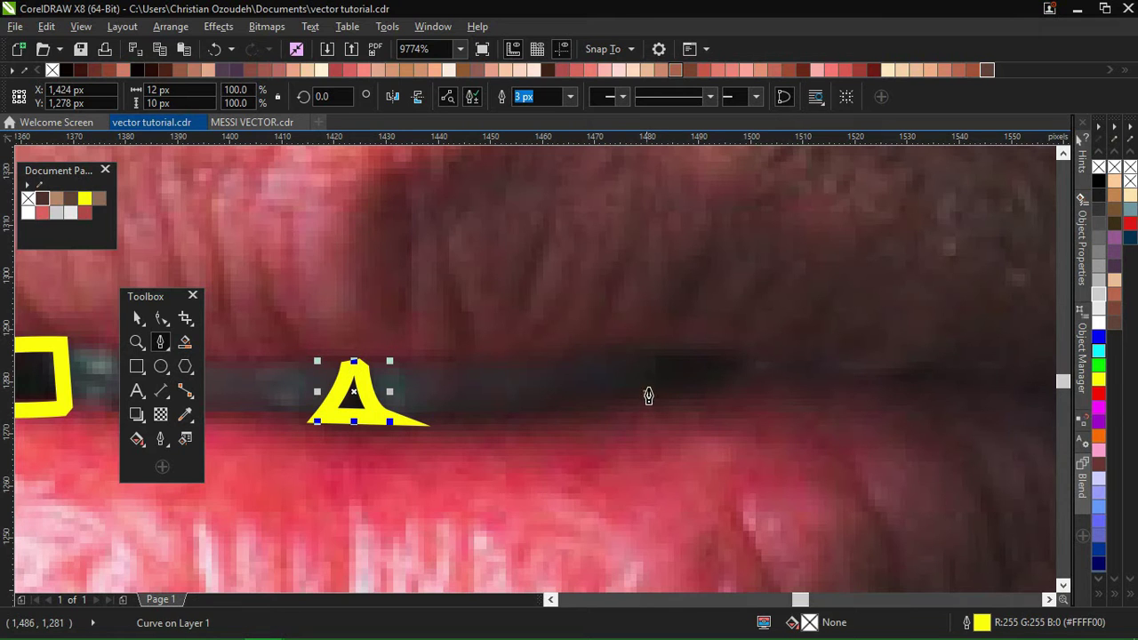
- Trace the dark gap at the right corner of the mouth as a closed Pen shape about 115 by 22 px
click(656, 363)
drag(795, 600, 806, 608)
drag(643, 363, 749, 384)
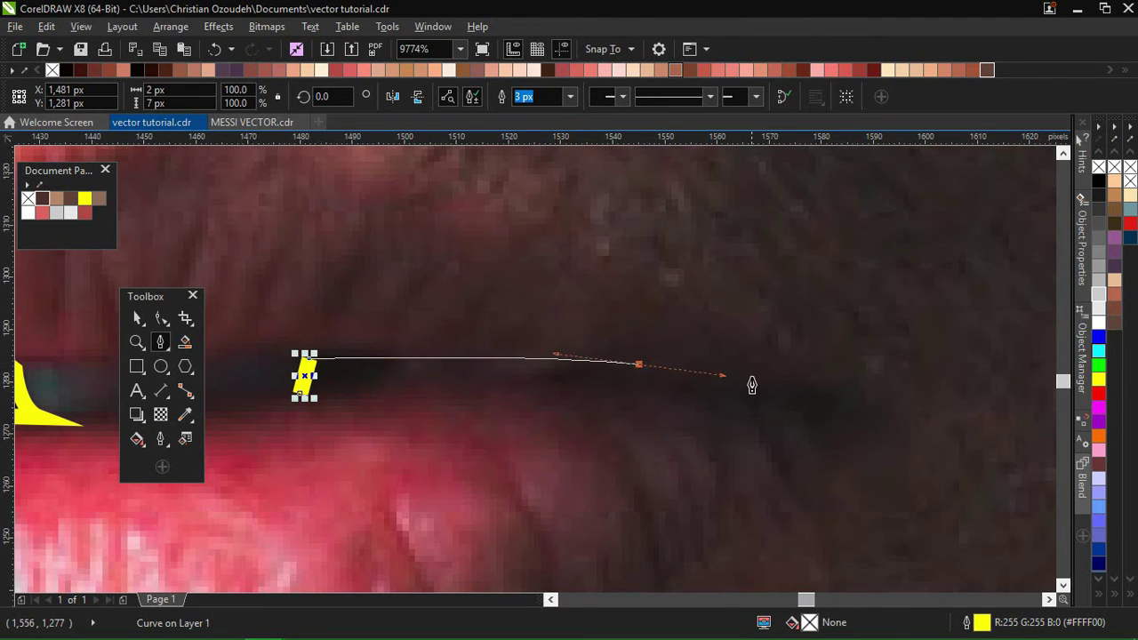
click(820, 364)
drag(873, 445, 860, 483)
click(841, 465)
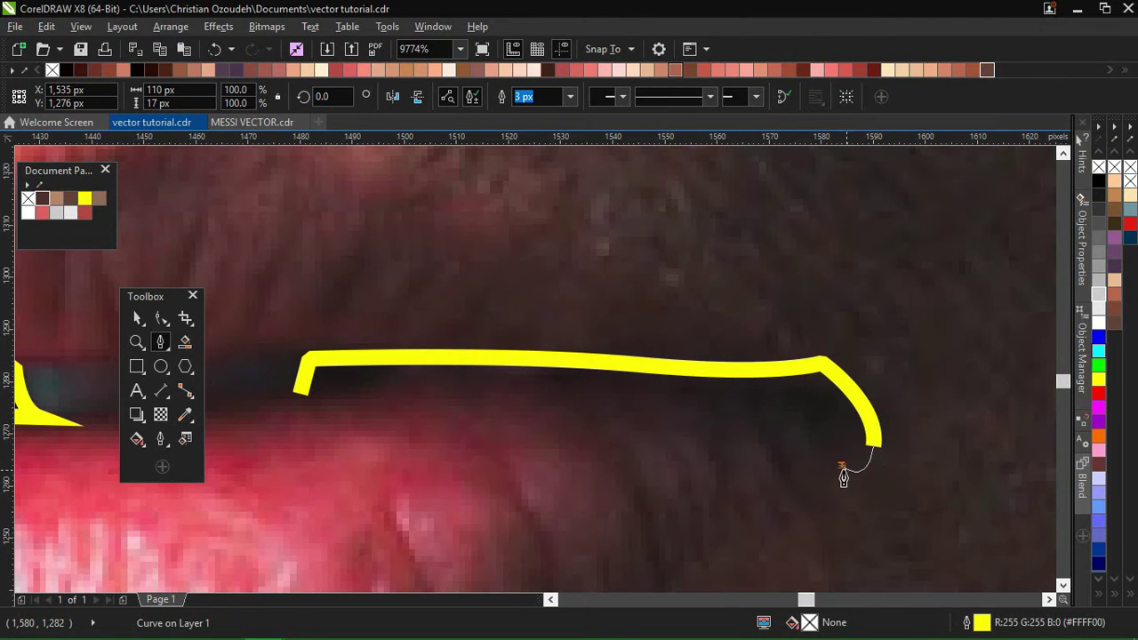
drag(791, 411, 734, 405)
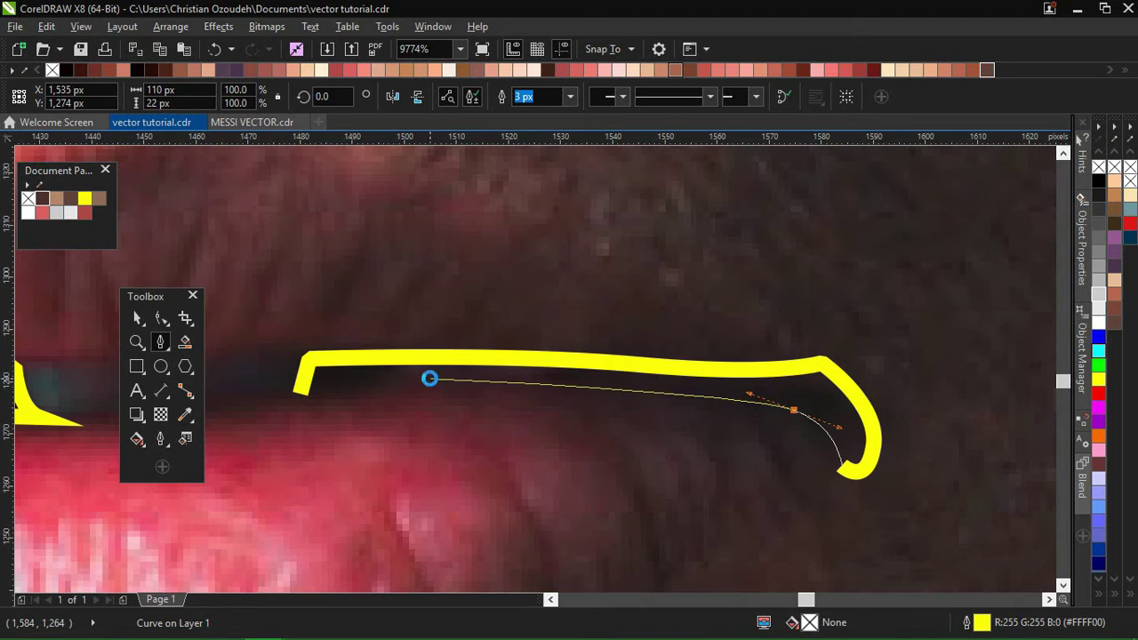
drag(429, 378, 357, 384)
click(275, 400)
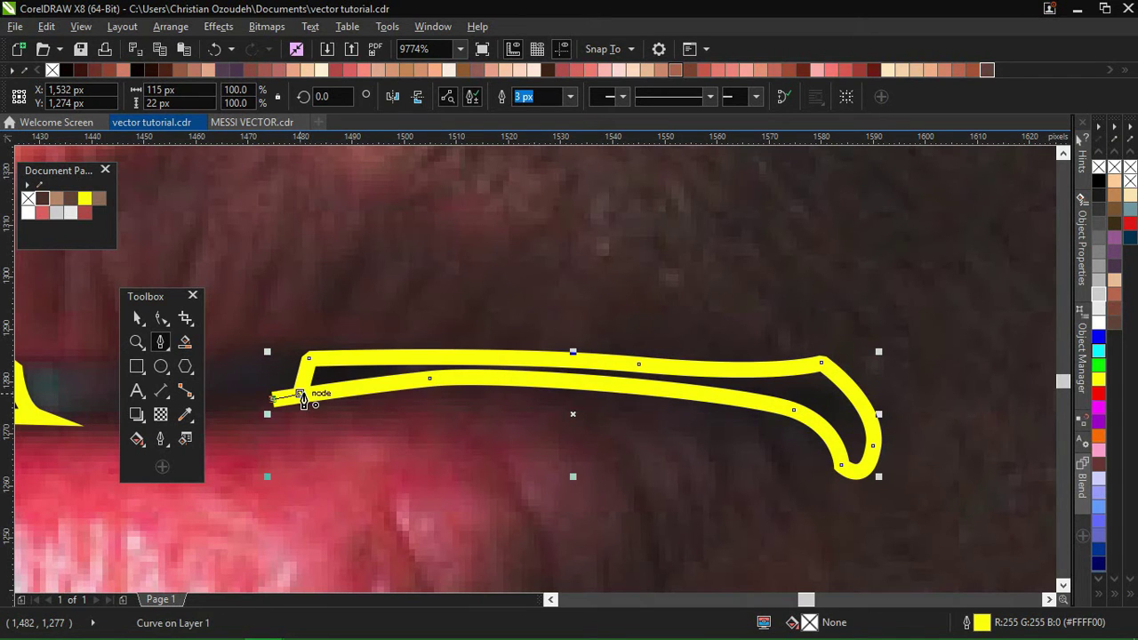
click(301, 393)
- Fill the three traced mouth gap shapes with dark brown #5E4139 and remove their outlines
drag(807, 599, 793, 590)
click(136, 320)
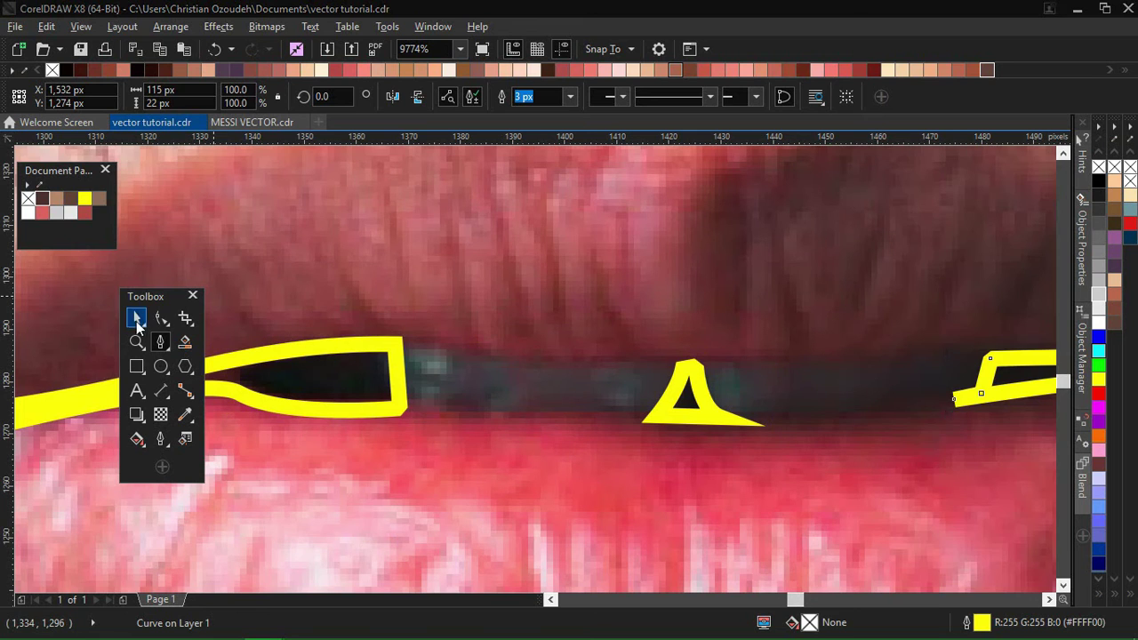
click(953, 390)
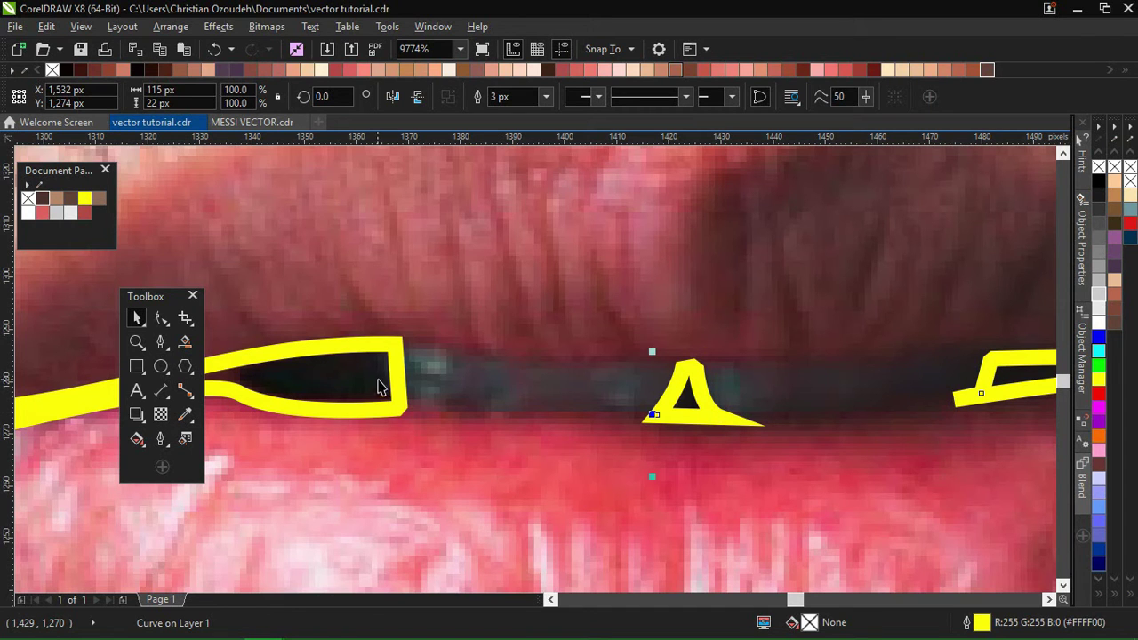
shift+click(400, 400)
click(481, 98)
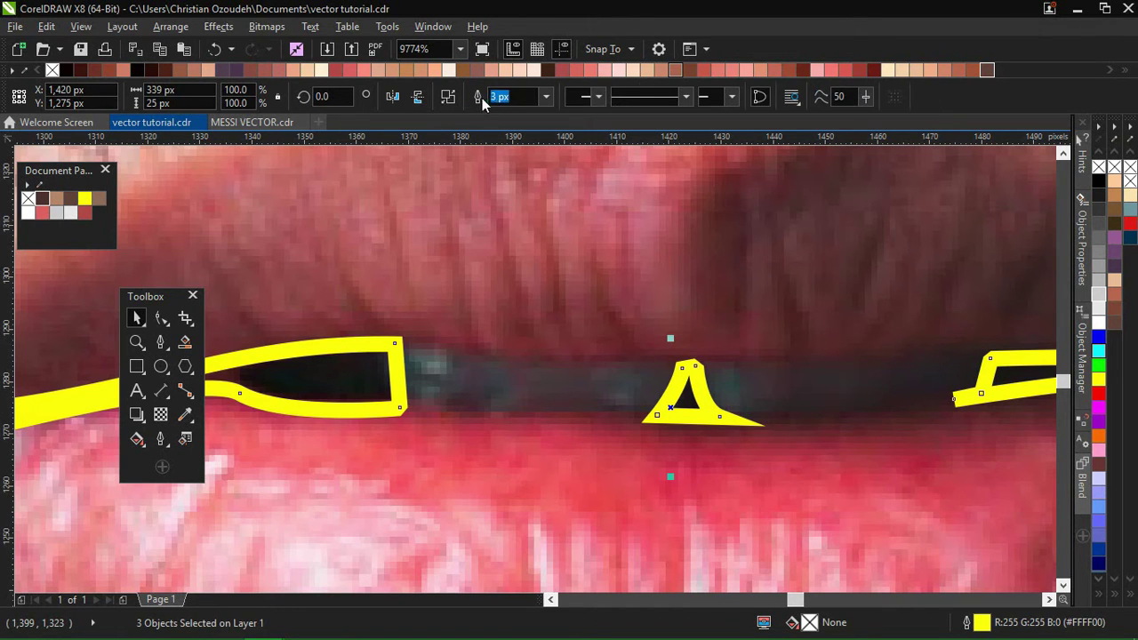
click(986, 72)
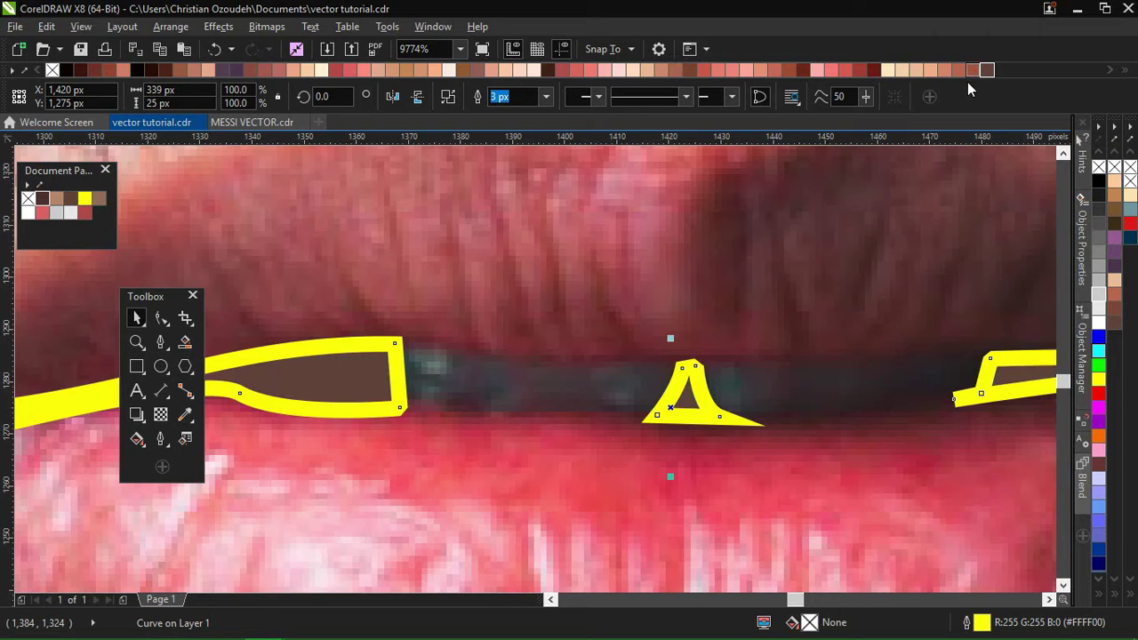
click(543, 98)
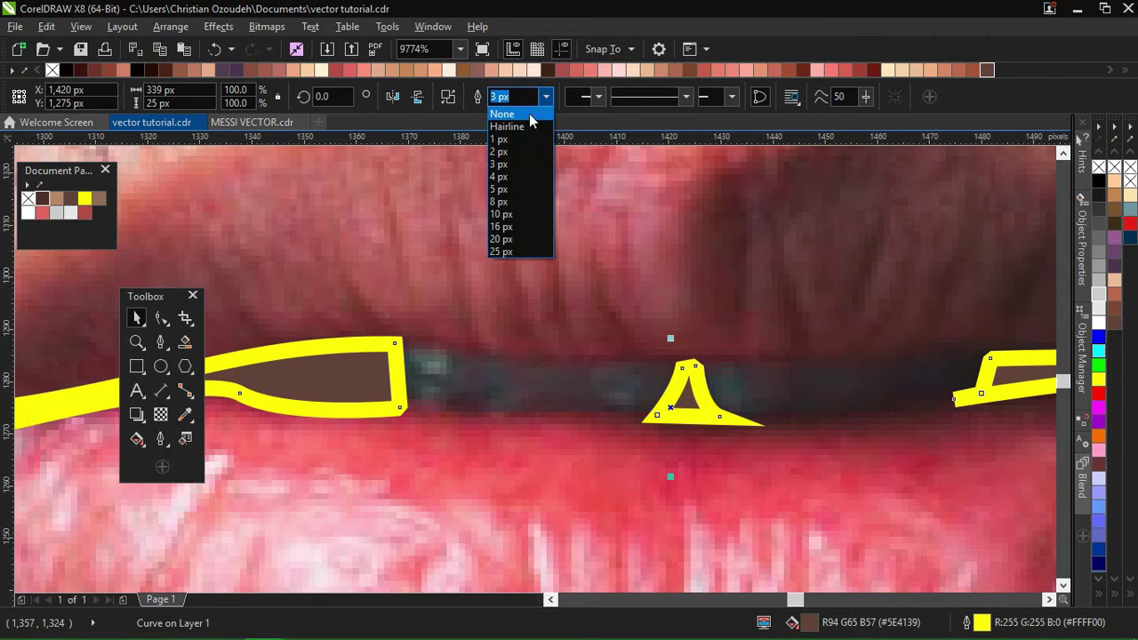
click(516, 111)
- Draw a thin closed Pen strip about 166 by 7 px along the upper edge of the teeth, overlapping both corner shapes
click(161, 342)
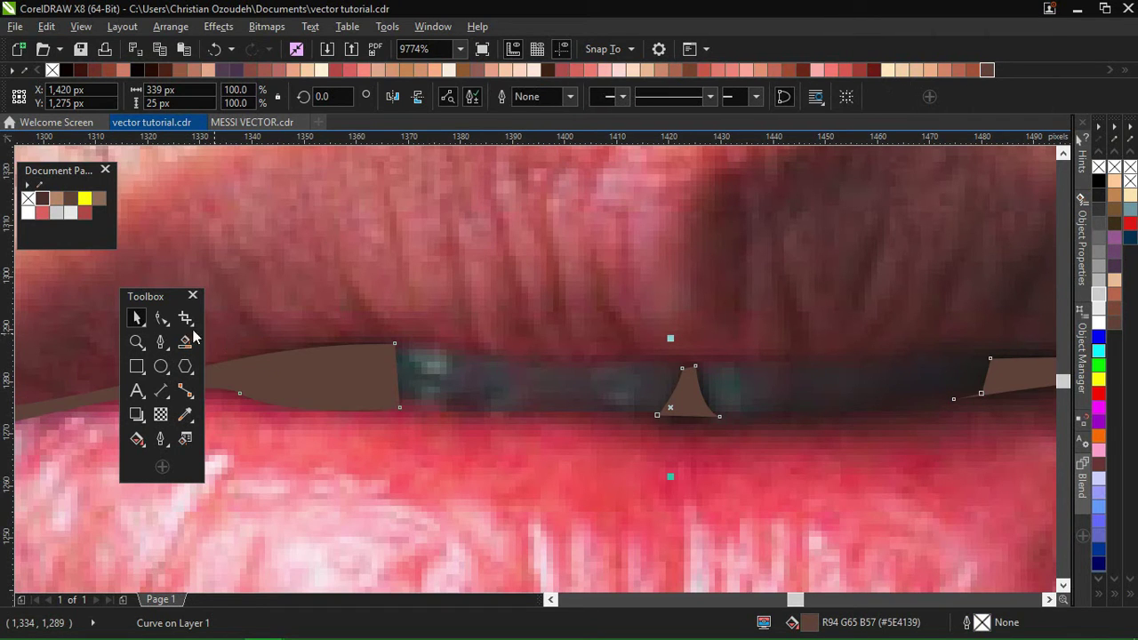
drag(167, 301, 110, 457)
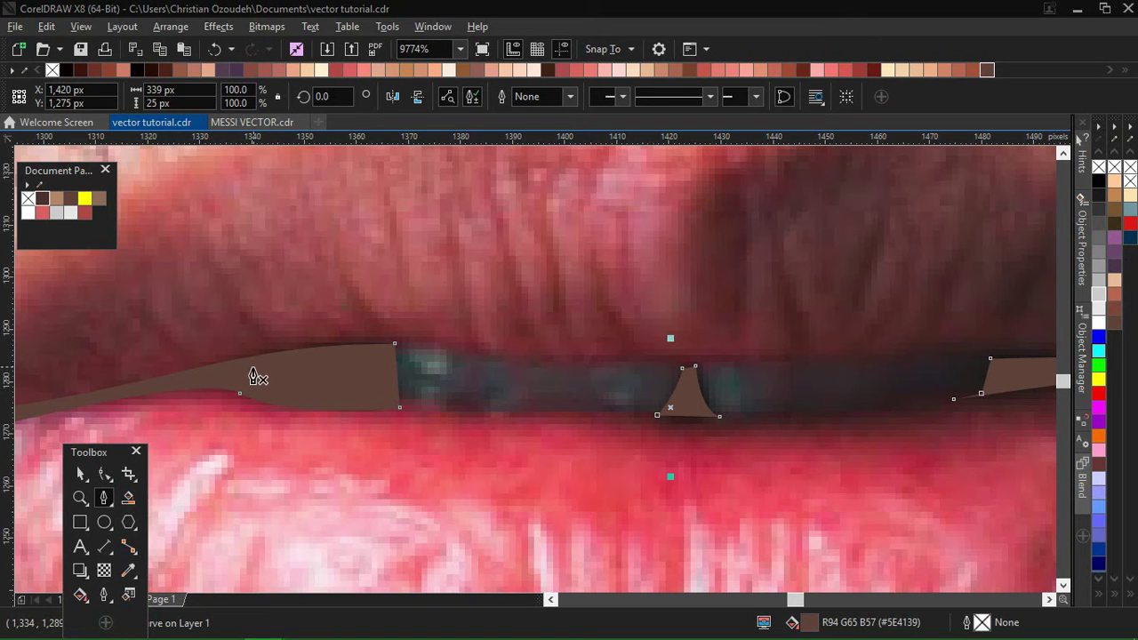
click(252, 366)
drag(419, 341, 494, 350)
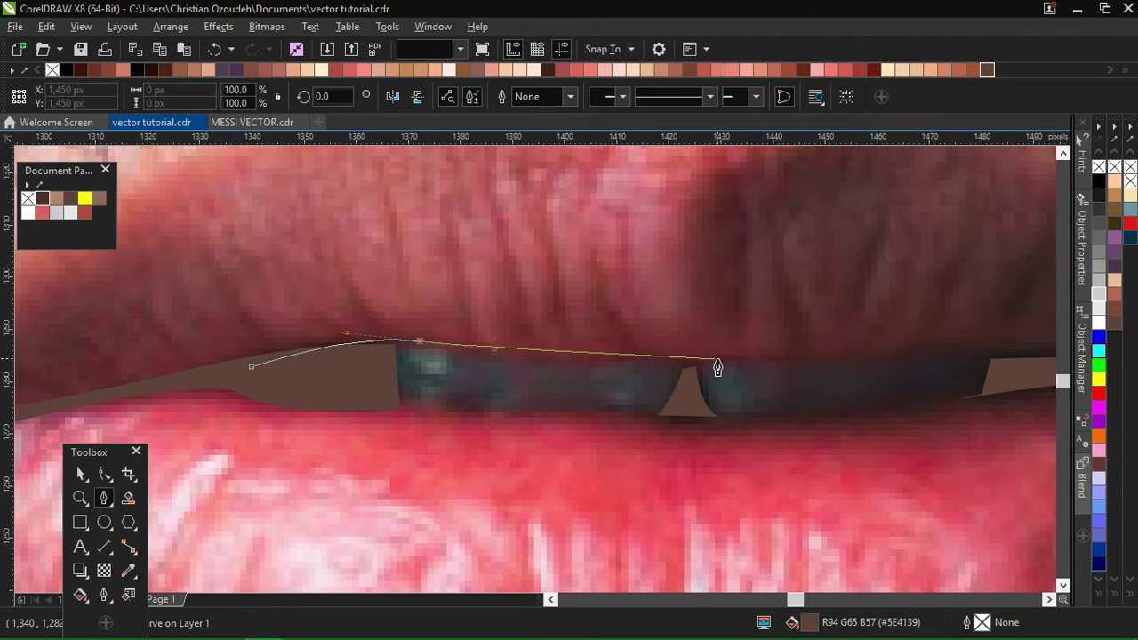
drag(717, 367, 794, 359)
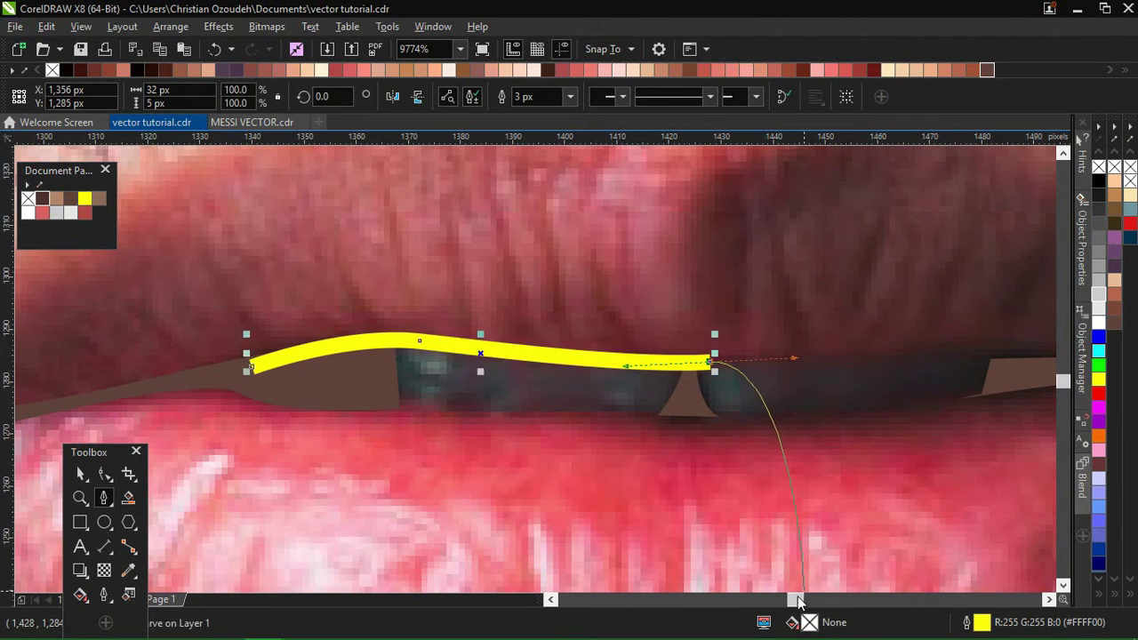
drag(798, 599, 803, 595)
drag(723, 346, 900, 392)
key(ctrl+z)
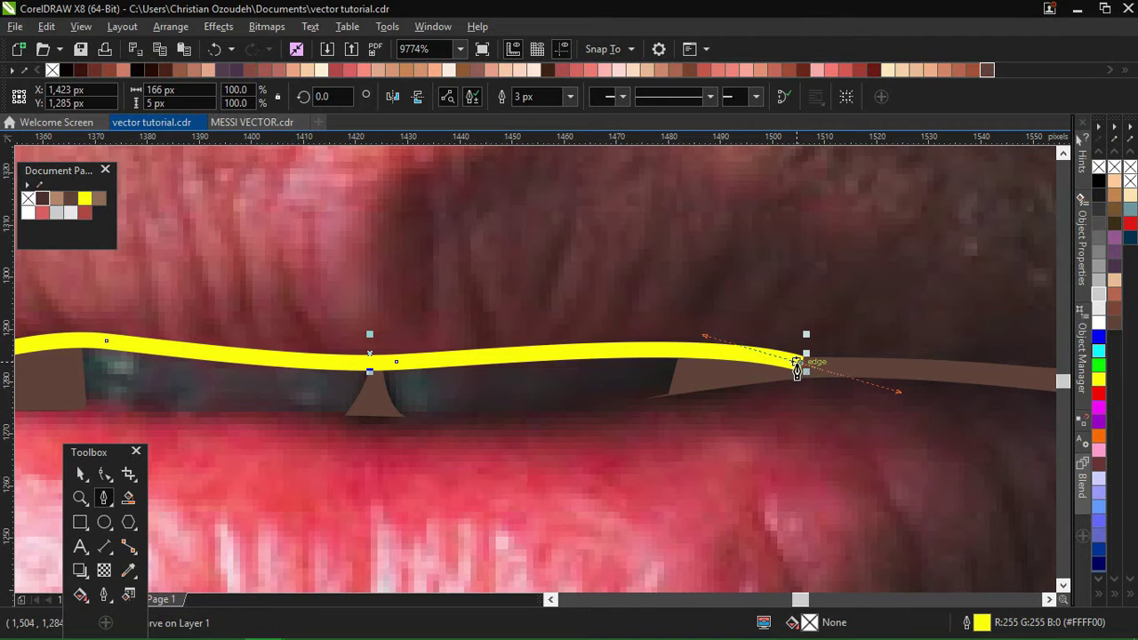
drag(555, 365, 465, 376)
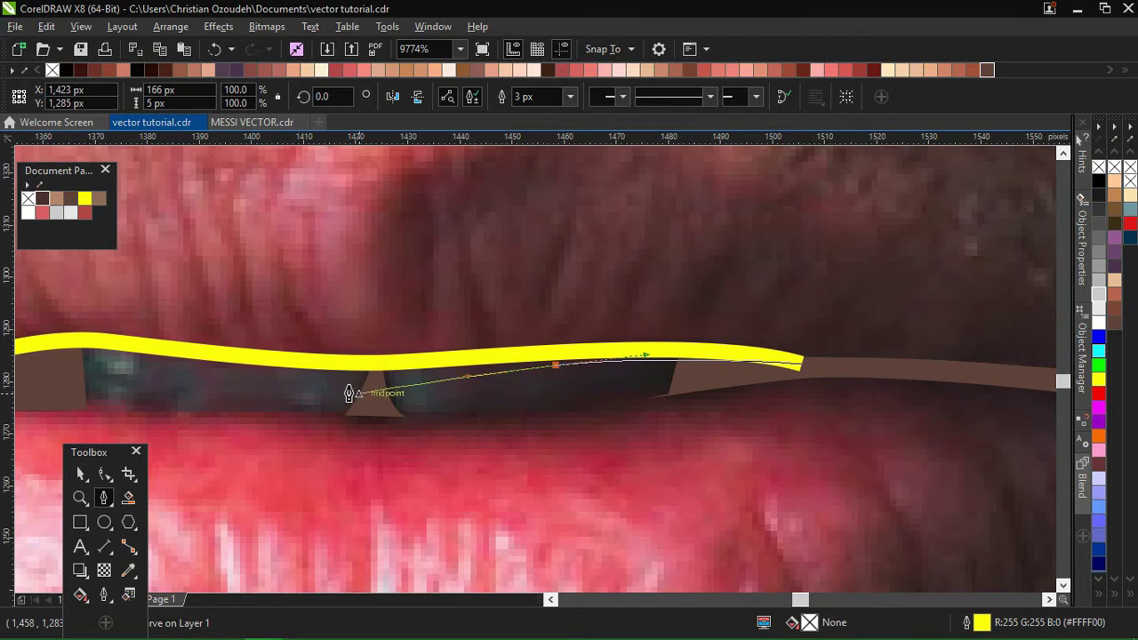
drag(315, 374, 247, 372)
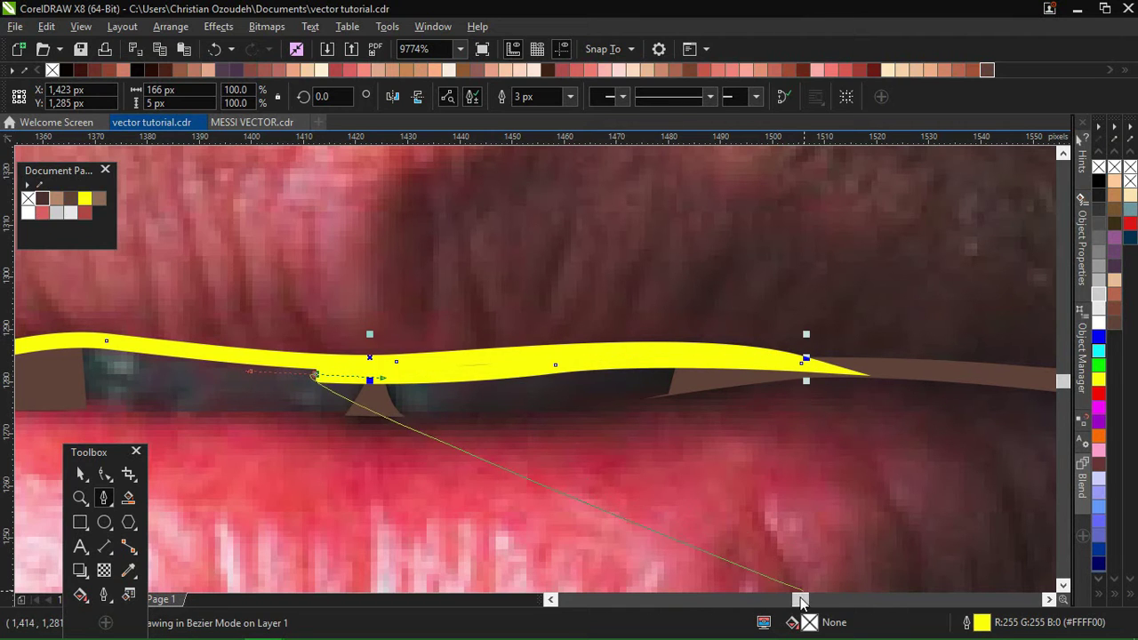
drag(800, 600, 791, 600)
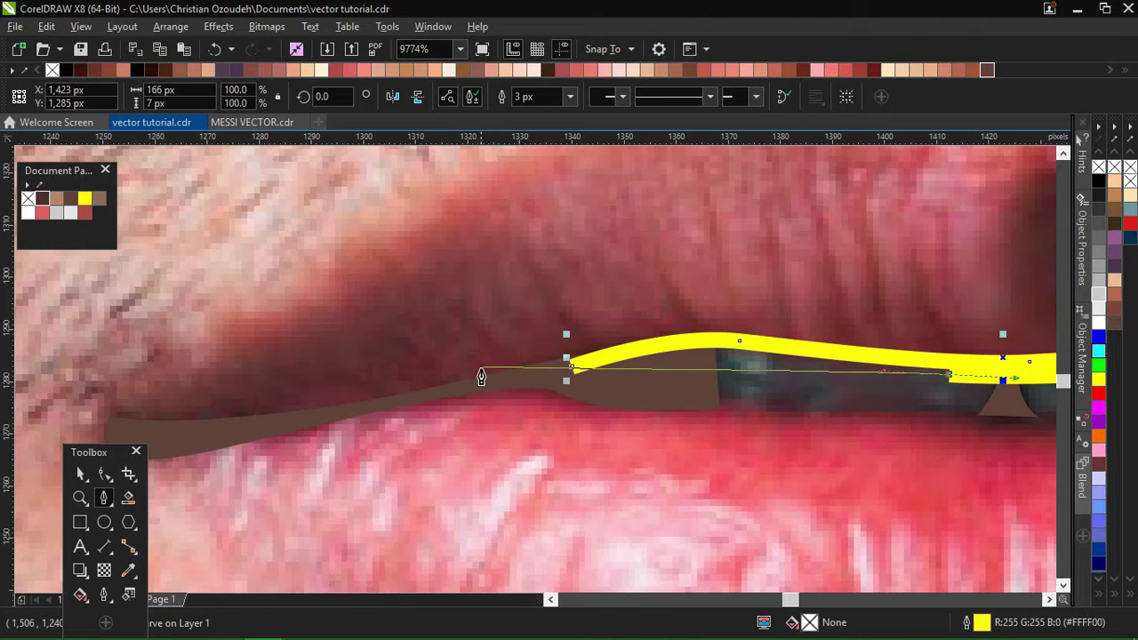
click(573, 373)
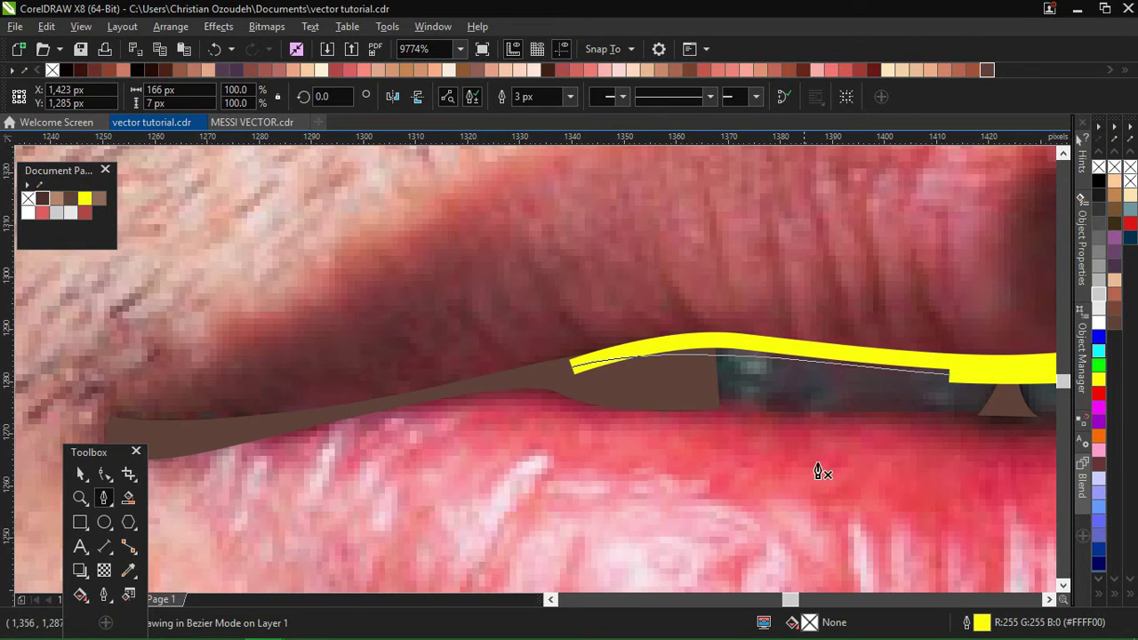
- Weld the upper strip with the brown mouth gap shapes into one brown object without an outline
click(80, 475)
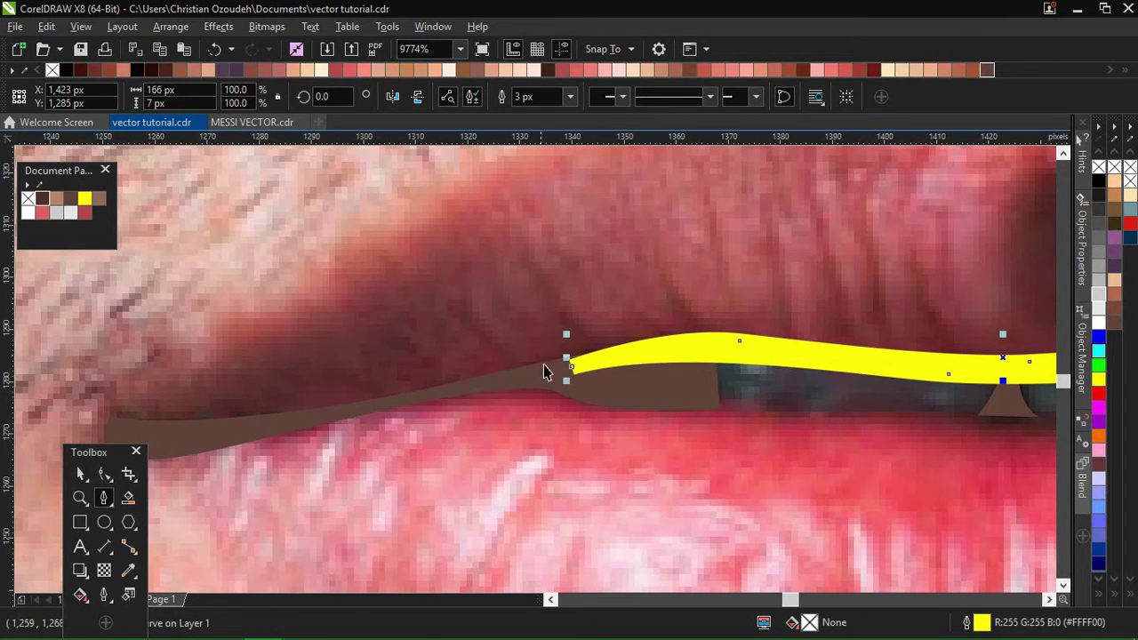
click(657, 406)
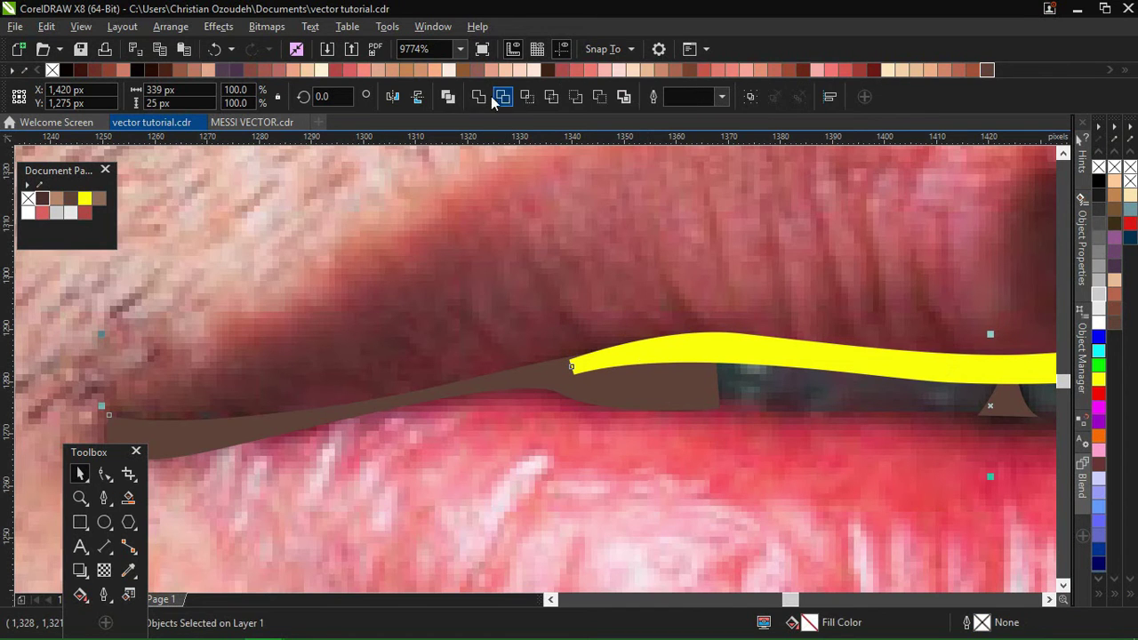
click(485, 104)
- Draw a thin closed Pen strip about 149 by 13 px along the lower edge of the teeth, overlapping the brown gap on both sides
drag(793, 600, 804, 599)
scroll(1064, 385, down, 2)
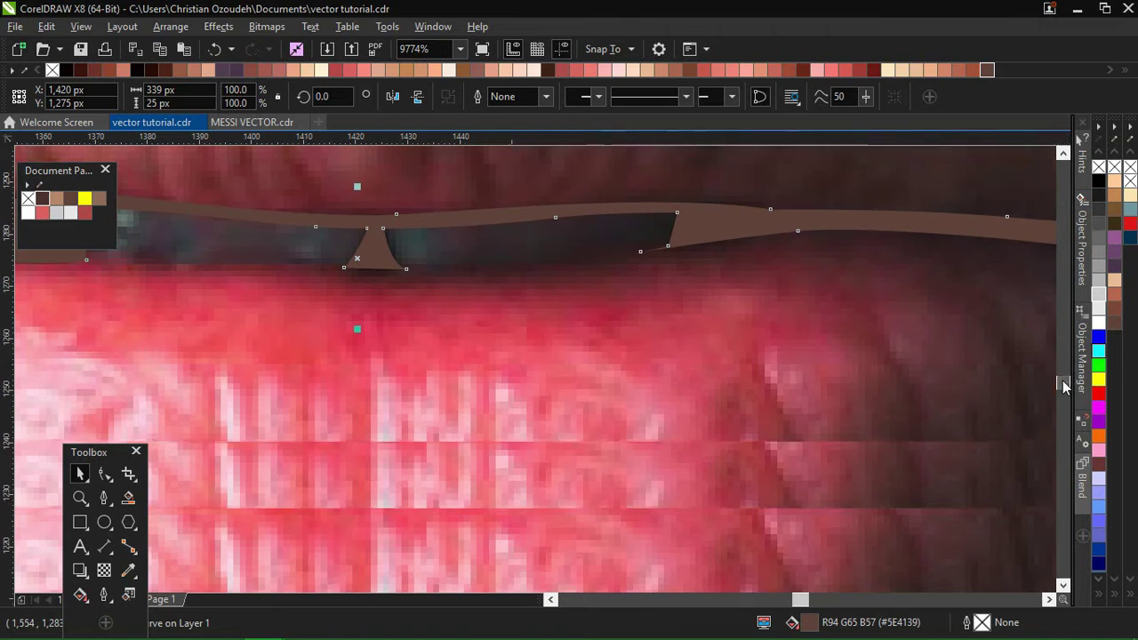
drag(803, 602, 796, 603)
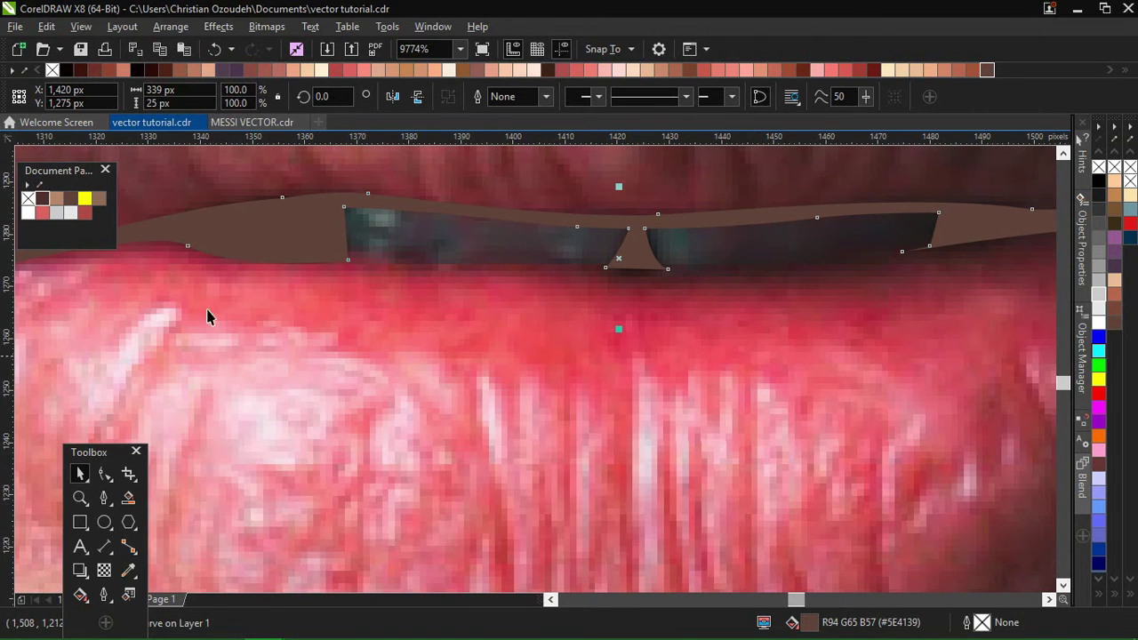
click(104, 498)
click(258, 243)
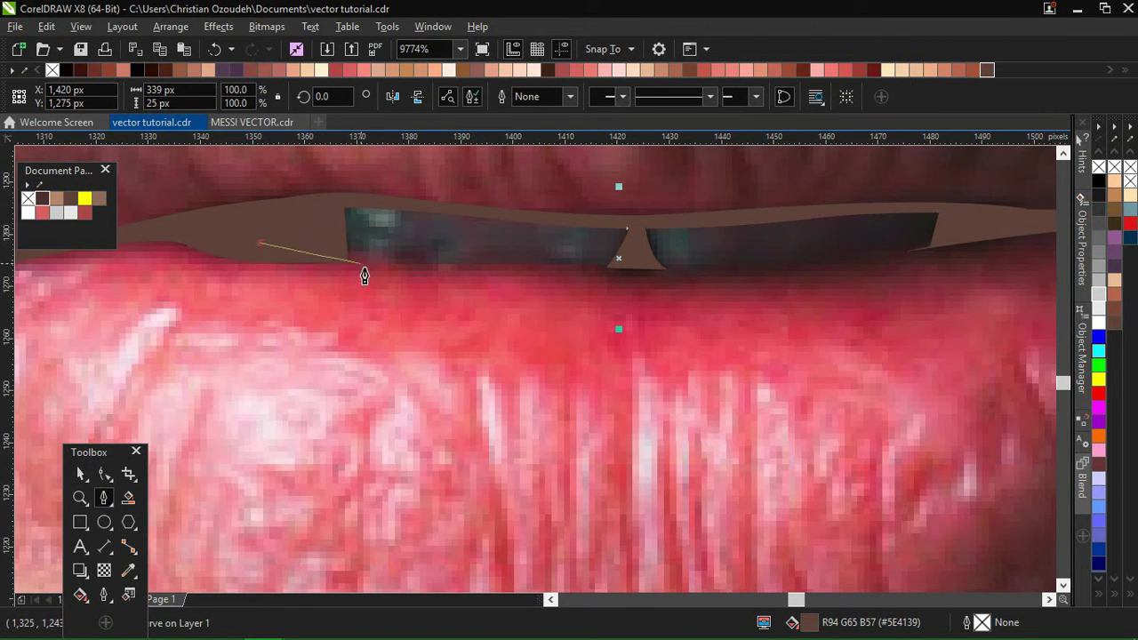
click(398, 259)
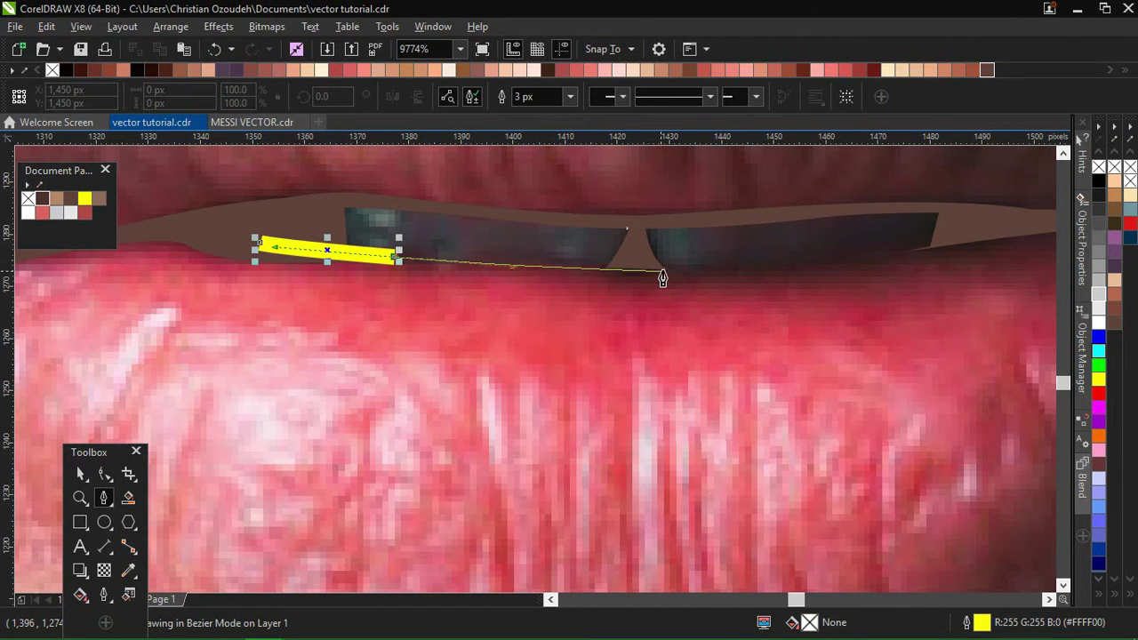
drag(666, 270, 718, 264)
drag(976, 231, 1036, 205)
double_click(979, 234)
click(1017, 228)
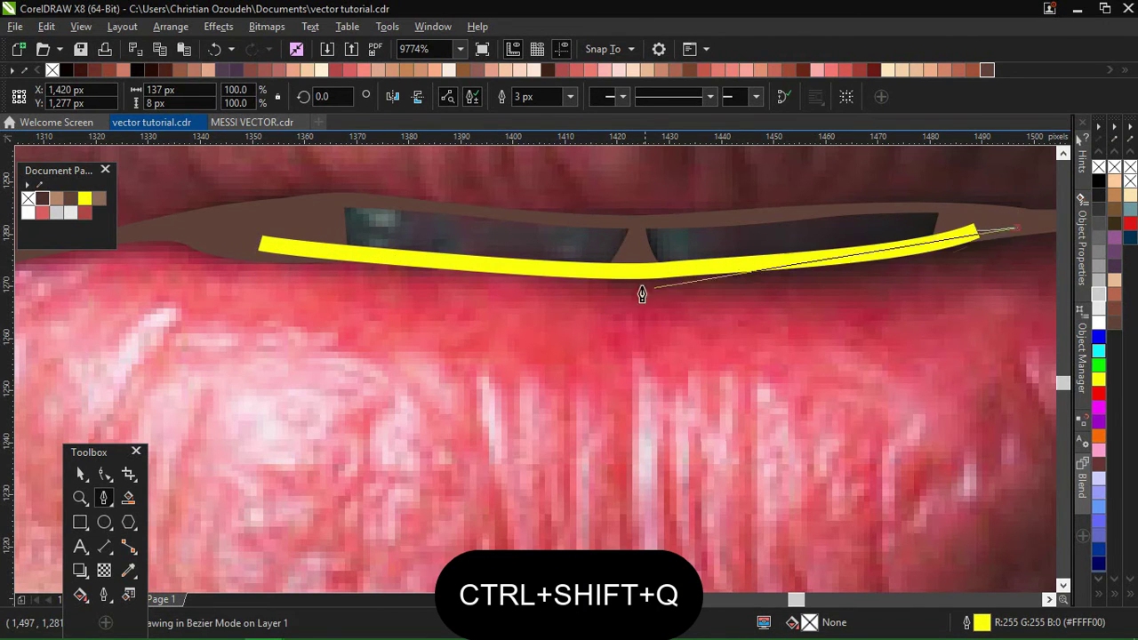
drag(649, 290, 384, 305)
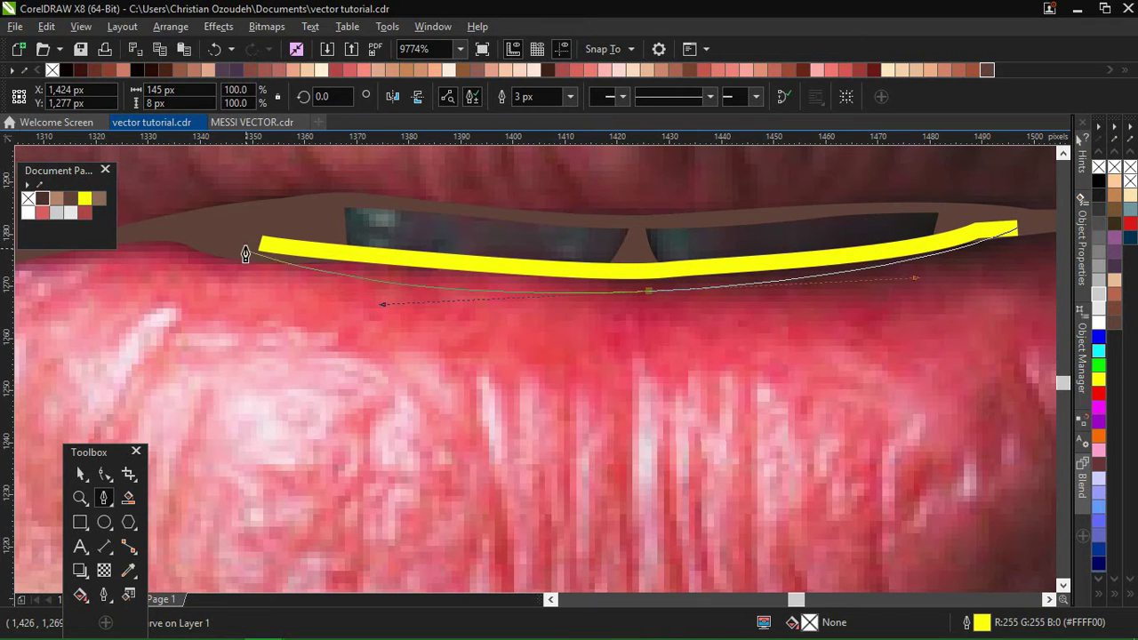
click(240, 243)
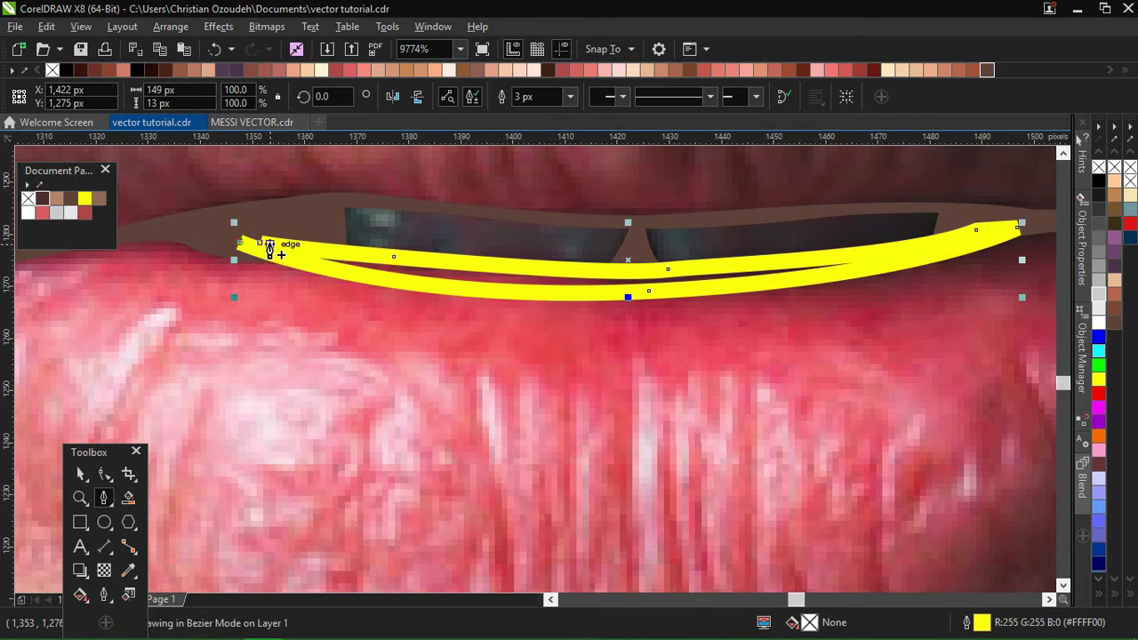
- Weld the lower strip with the brown mouth gap object
click(81, 474)
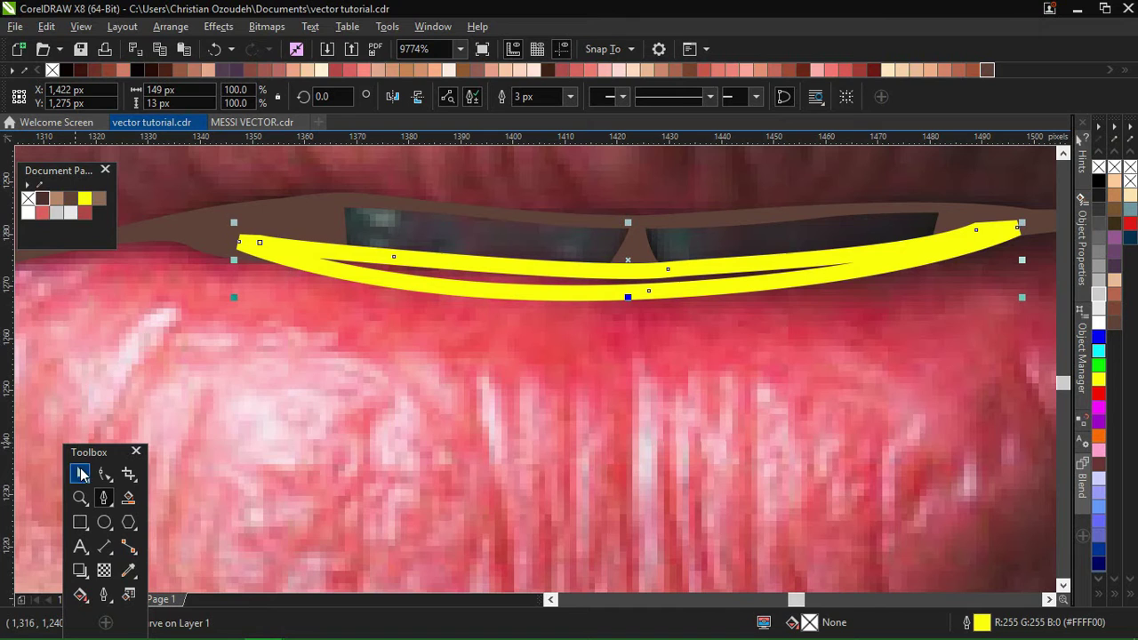
shift+click(286, 220)
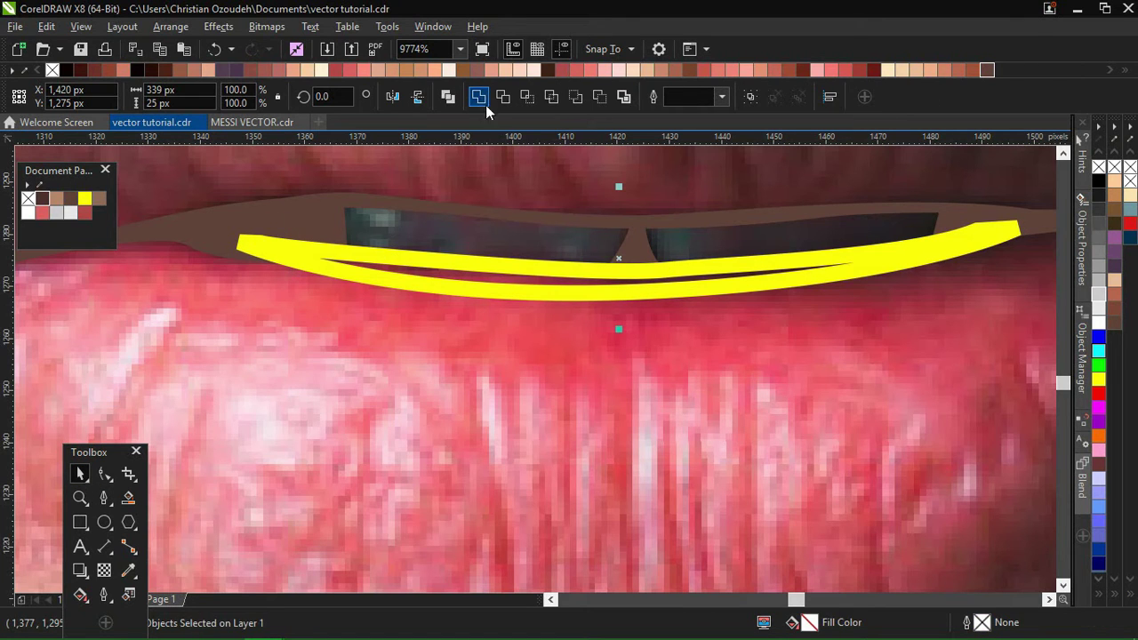
click(483, 101)
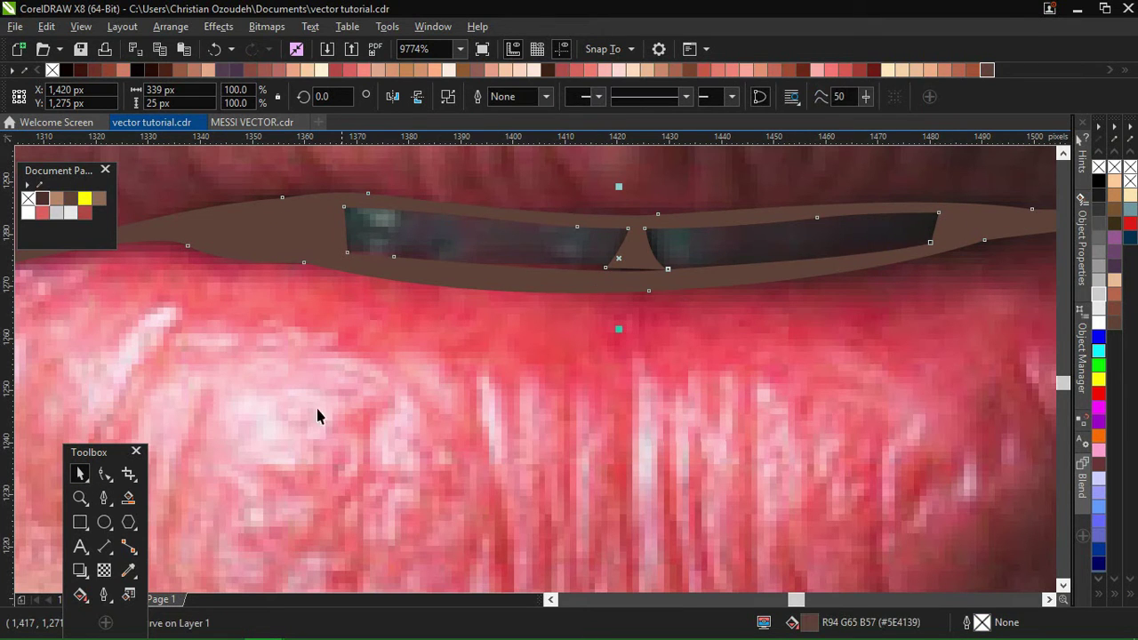
- Draw a closed Pen patch about 15 by 5 px over the small slit at the base of the central divider
key(z)
drag(514, 198, 757, 305)
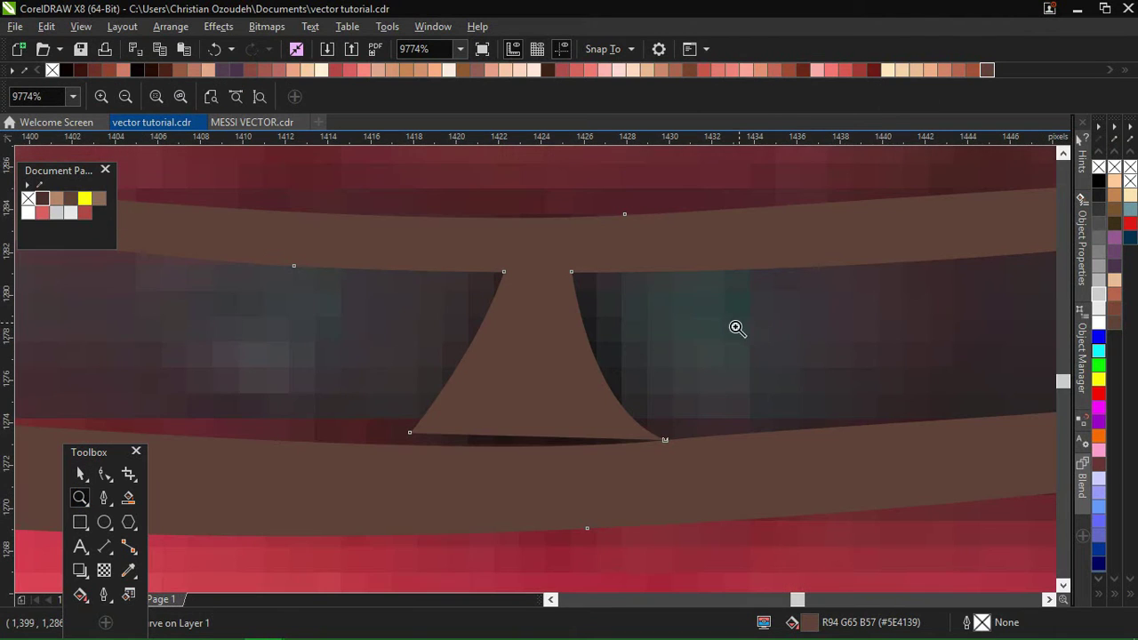
click(128, 497)
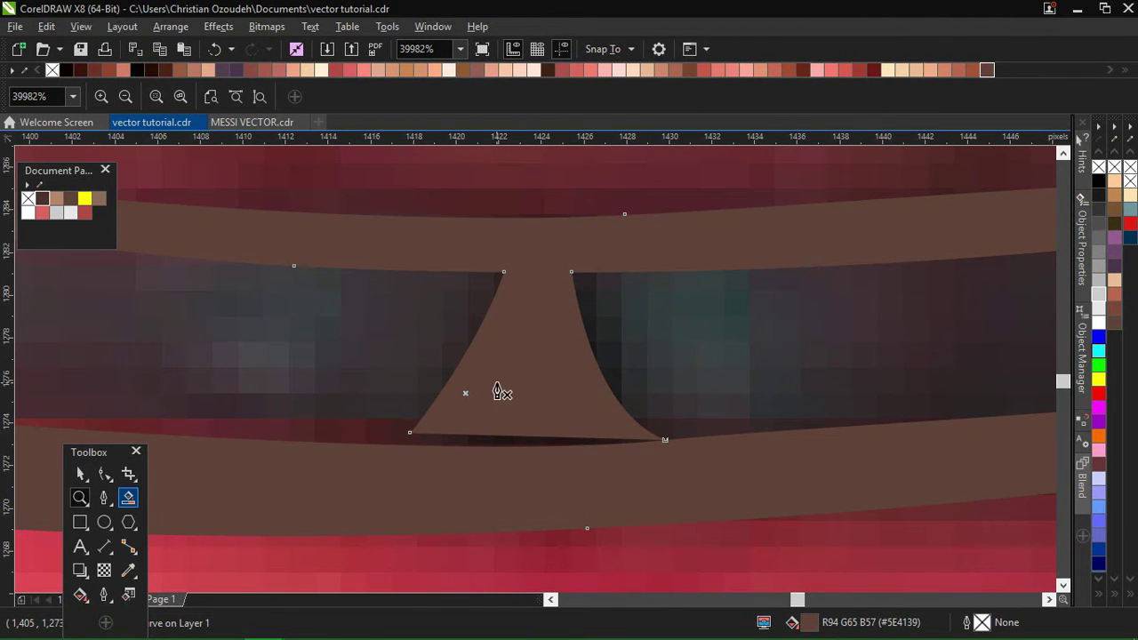
click(409, 433)
click(377, 468)
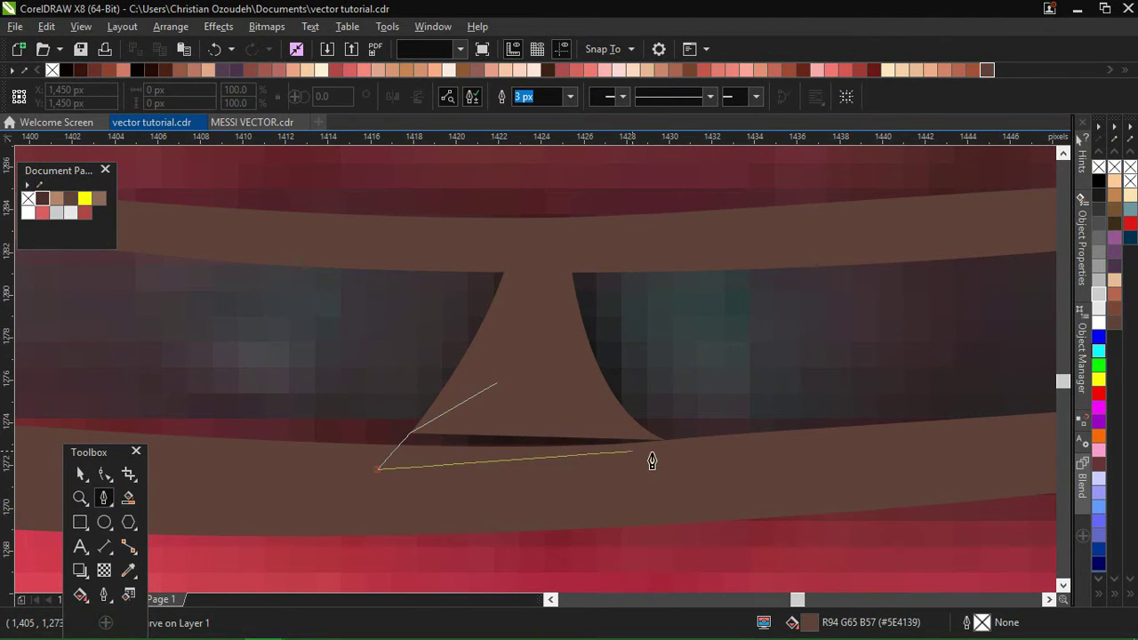
double_click(669, 457)
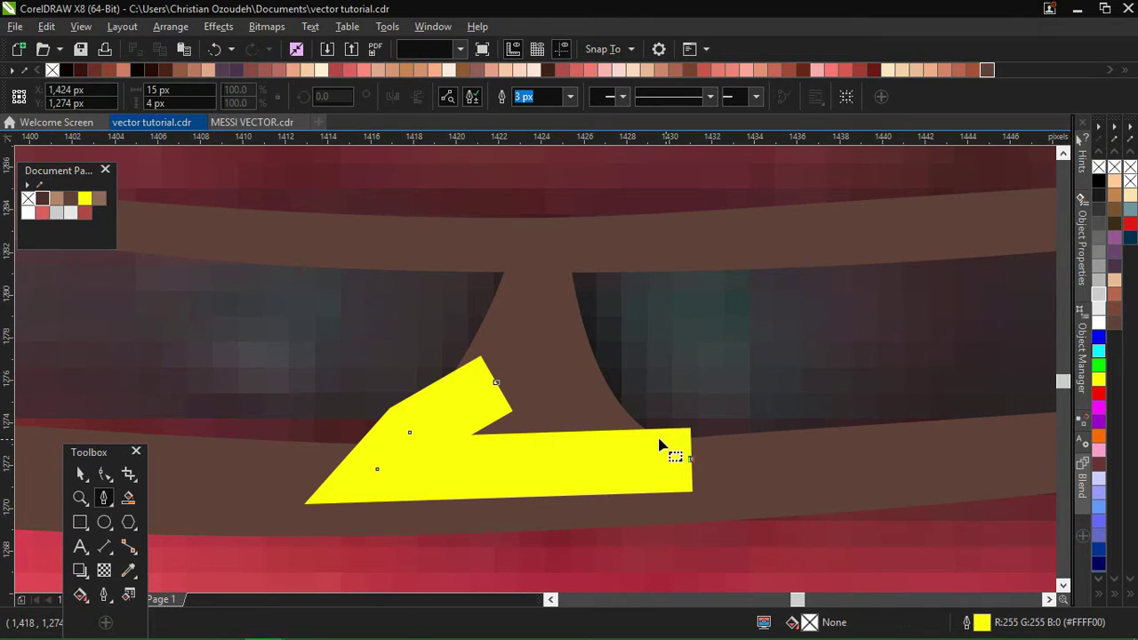
click(584, 384)
click(496, 383)
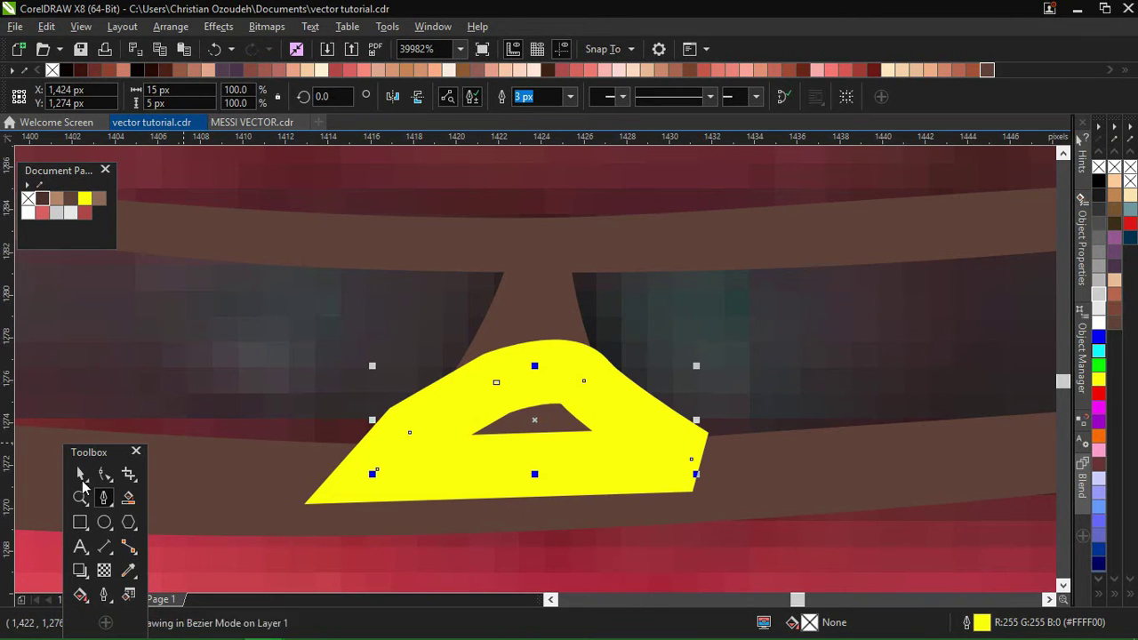
- Weld the small patch with the brown mouth gap object
key(space)
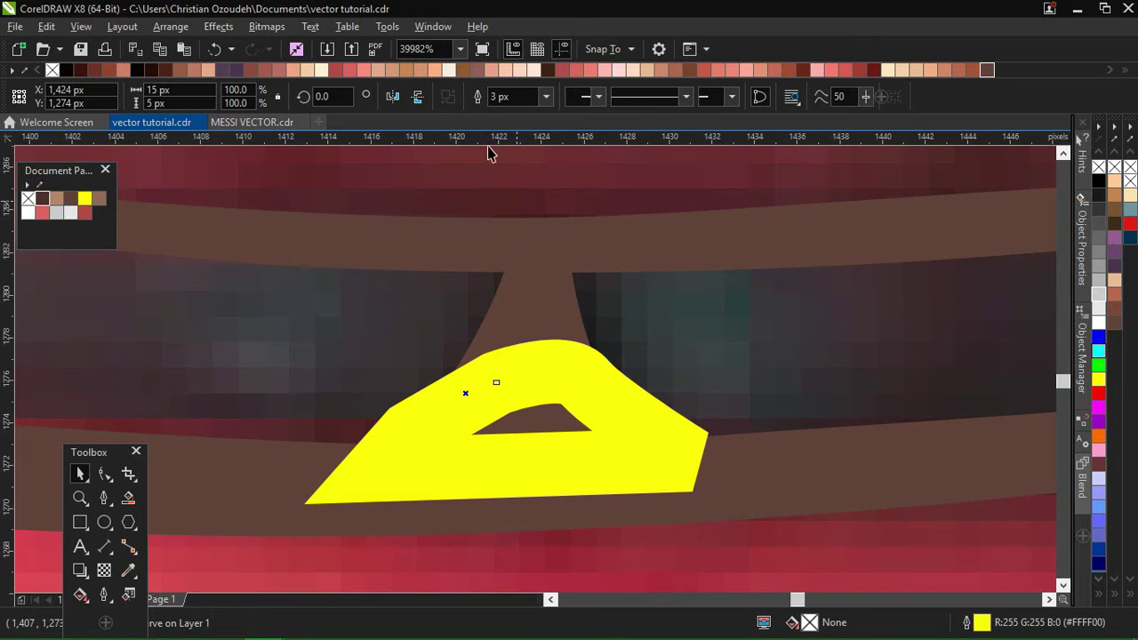
key(ctrl+a)
click(478, 96)
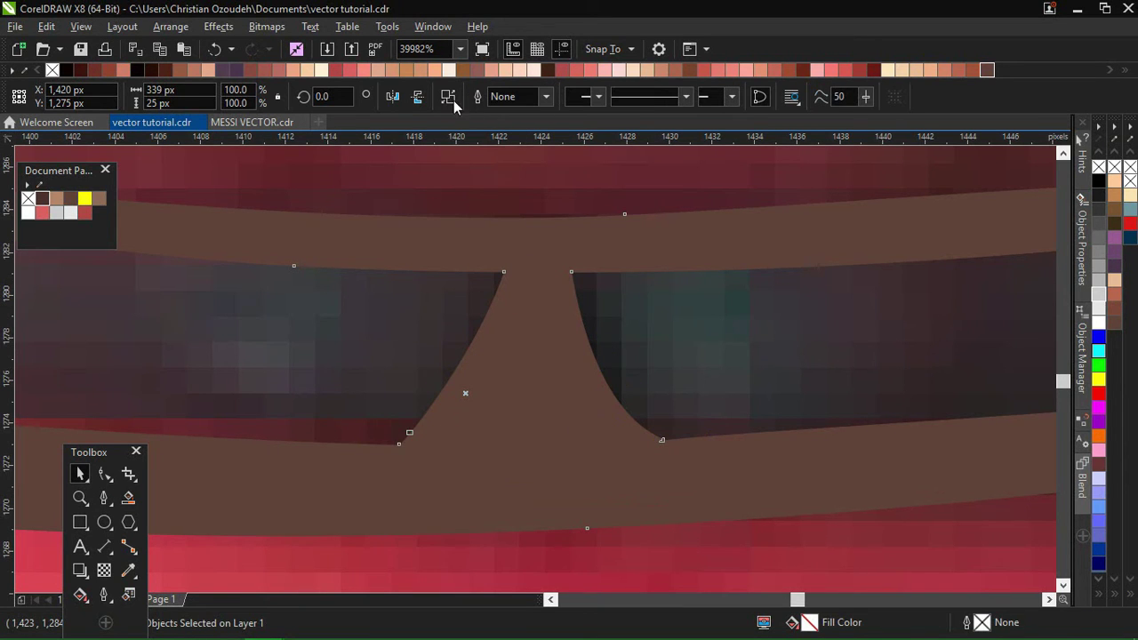
- Examine the welded brown mouth gap shape against the lips in the photo
click(461, 48)
click(424, 78)
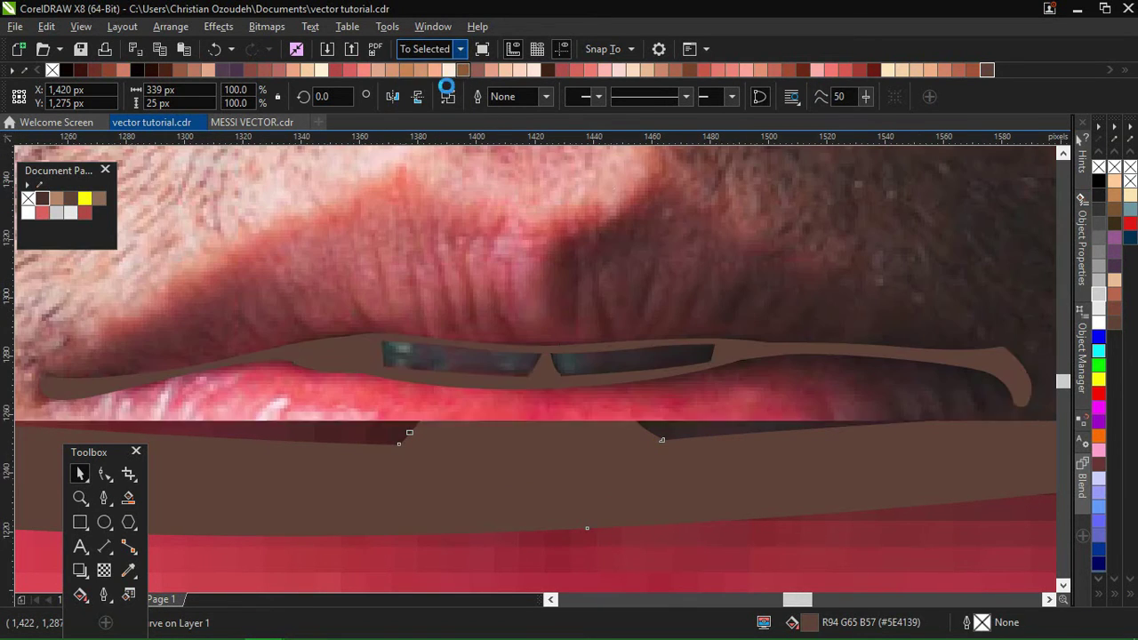
click(807, 299)
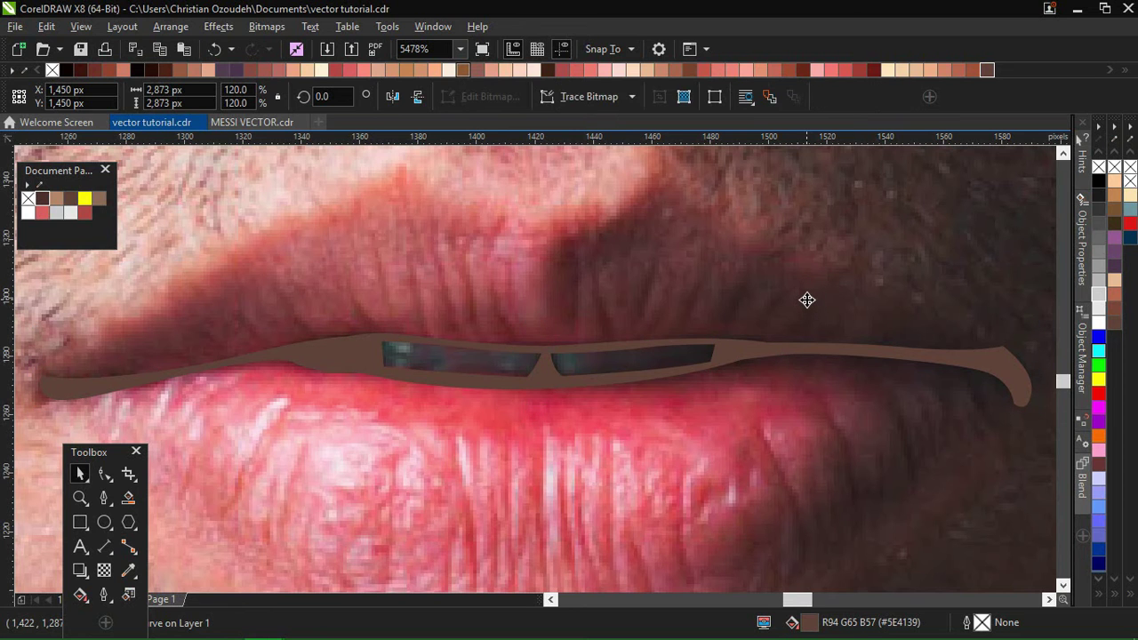
scroll(806, 299, down, 4)
scroll(807, 300, up, 2)
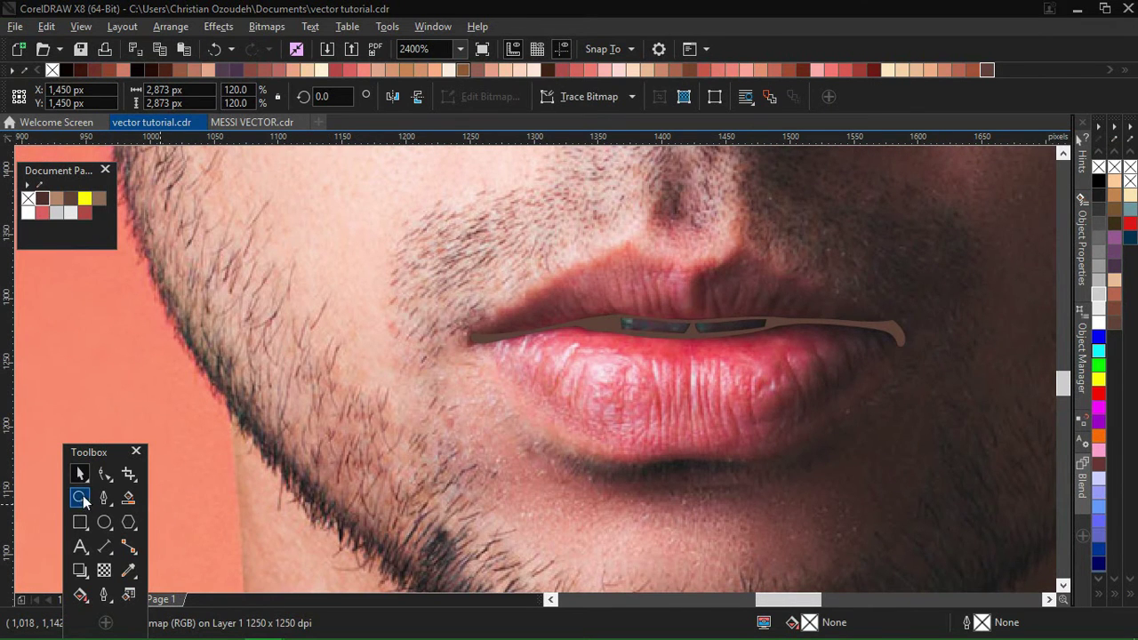
click(80, 498)
drag(436, 213, 952, 507)
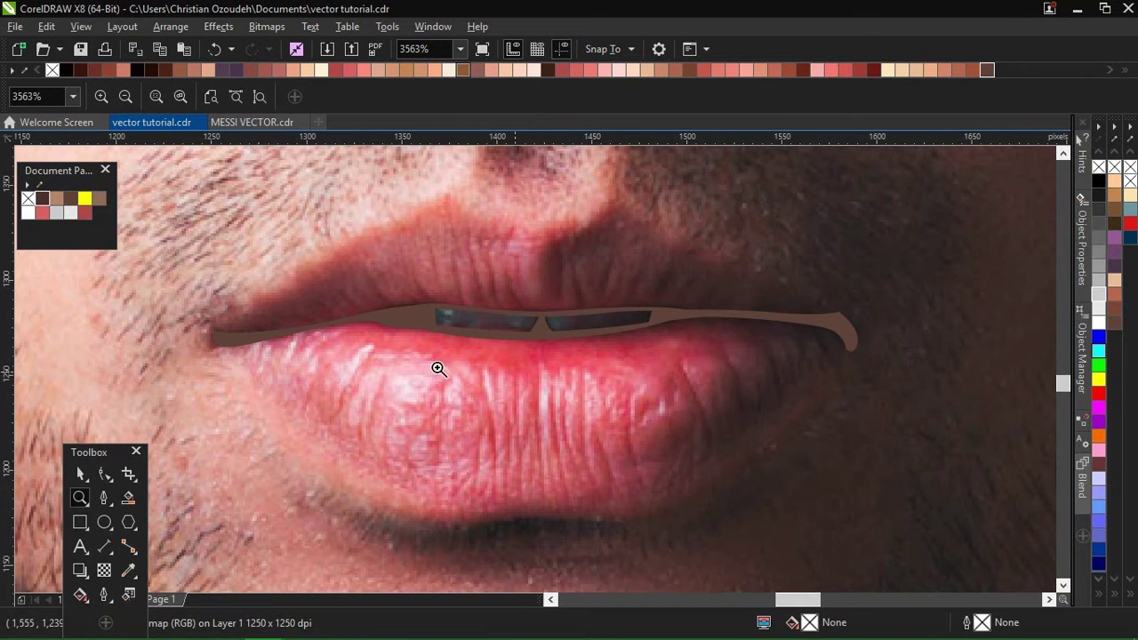
- Trace a closed Pen shape about 129 by 16 px covering both teeth openings and fill it with light gray #CCCCCC
drag(99, 454, 94, 315)
click(99, 362)
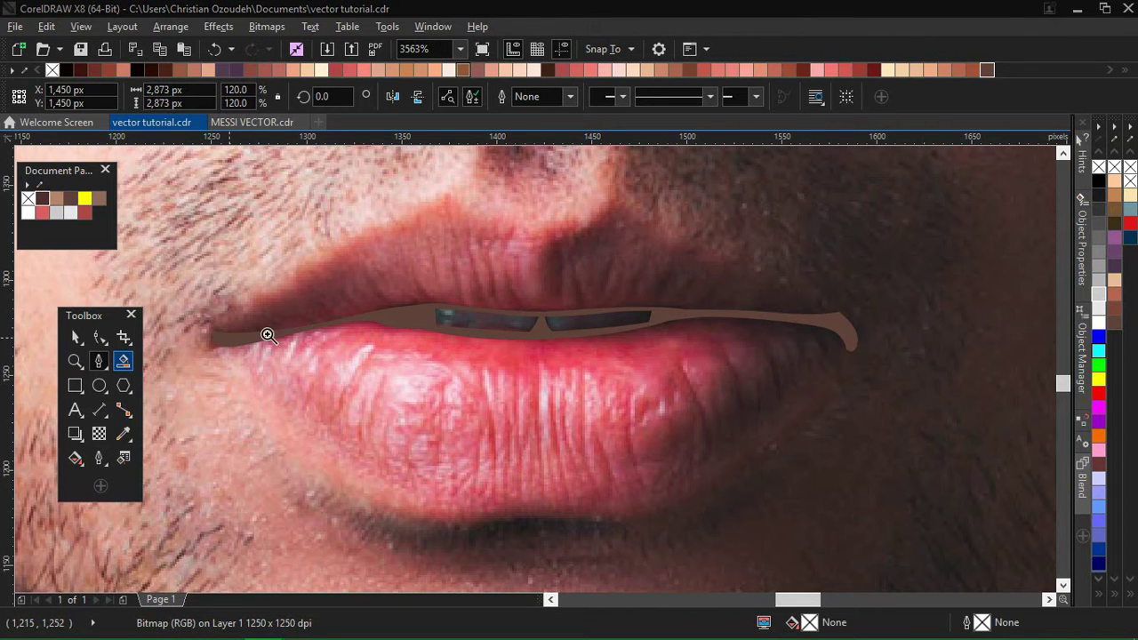
key(z)
click(585, 347)
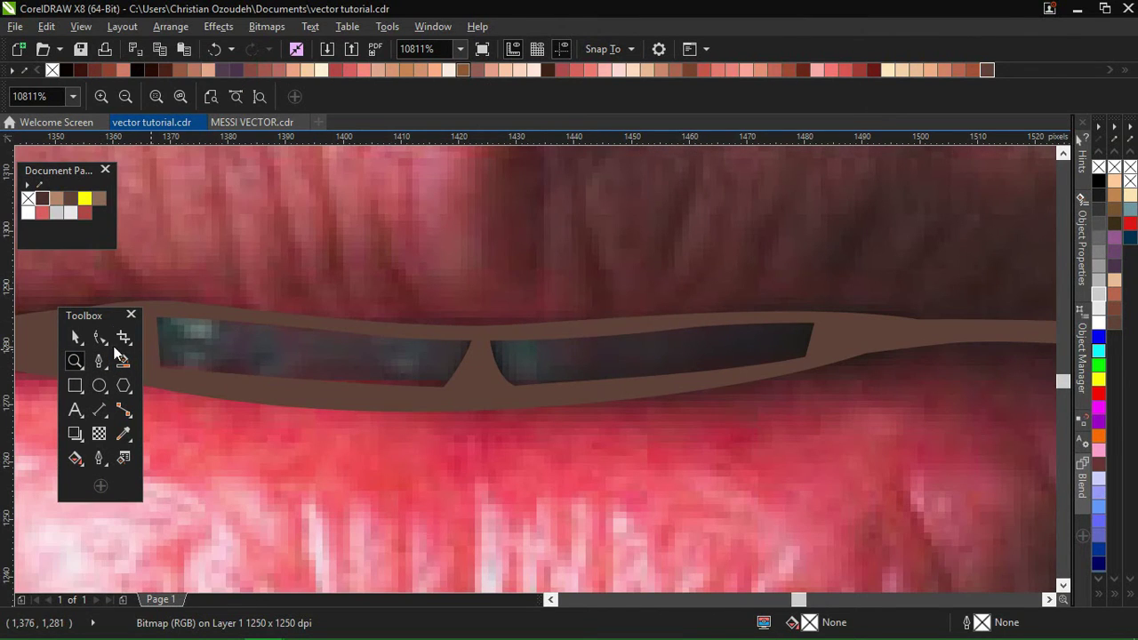
drag(100, 320, 173, 433)
drag(97, 293, 924, 422)
drag(145, 434, 89, 439)
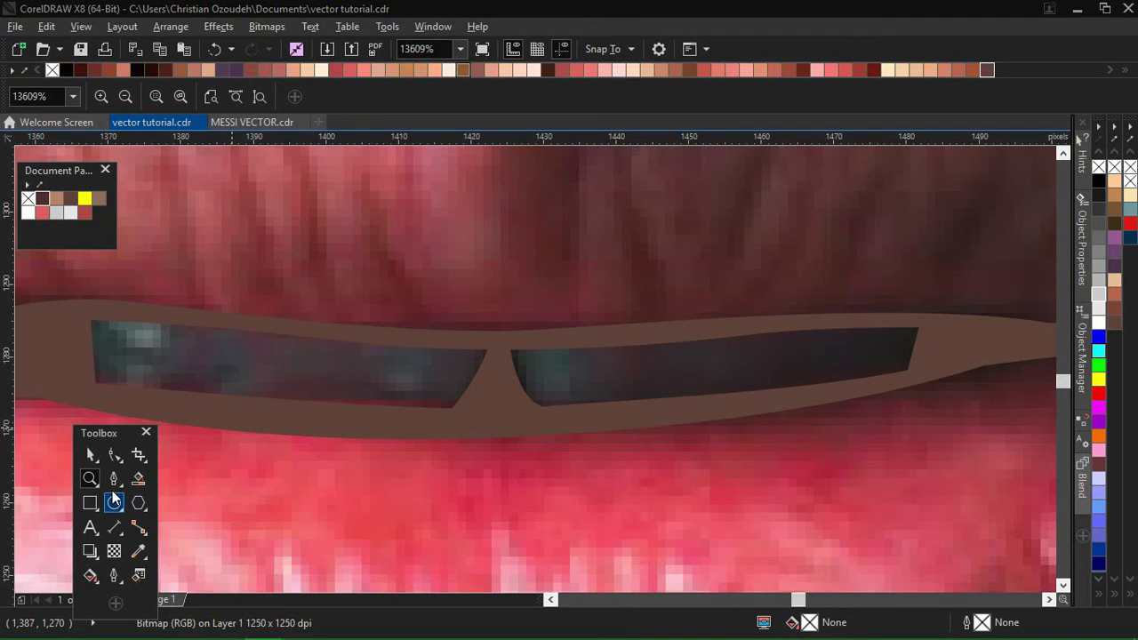
click(112, 479)
click(46, 357)
drag(89, 305, 167, 307)
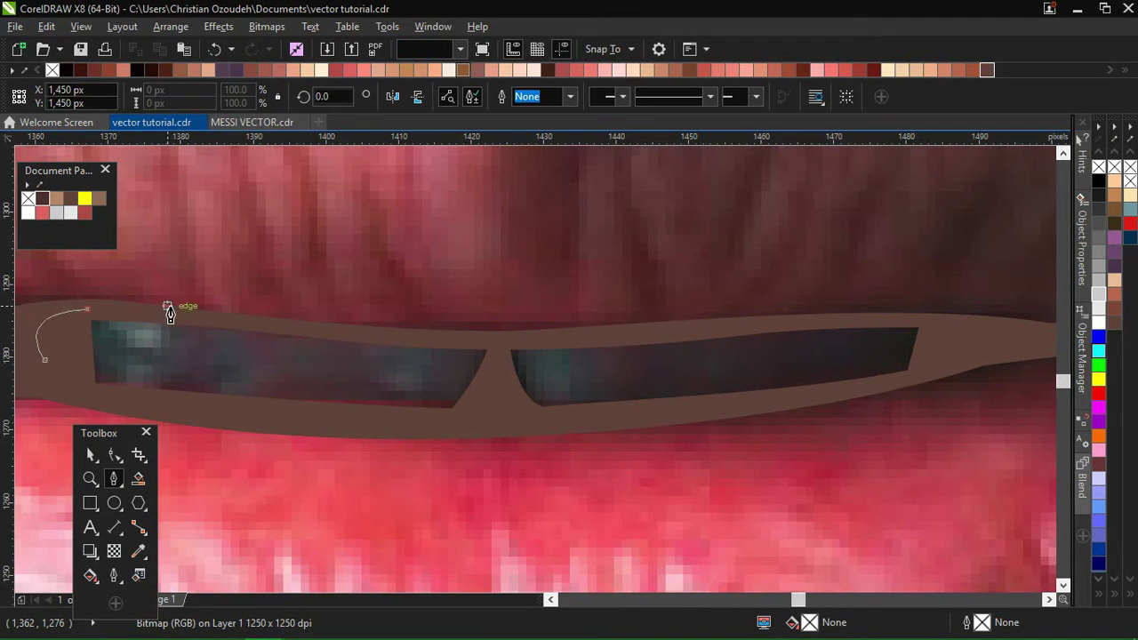
drag(534, 345, 953, 327)
drag(503, 424, 140, 436)
click(46, 359)
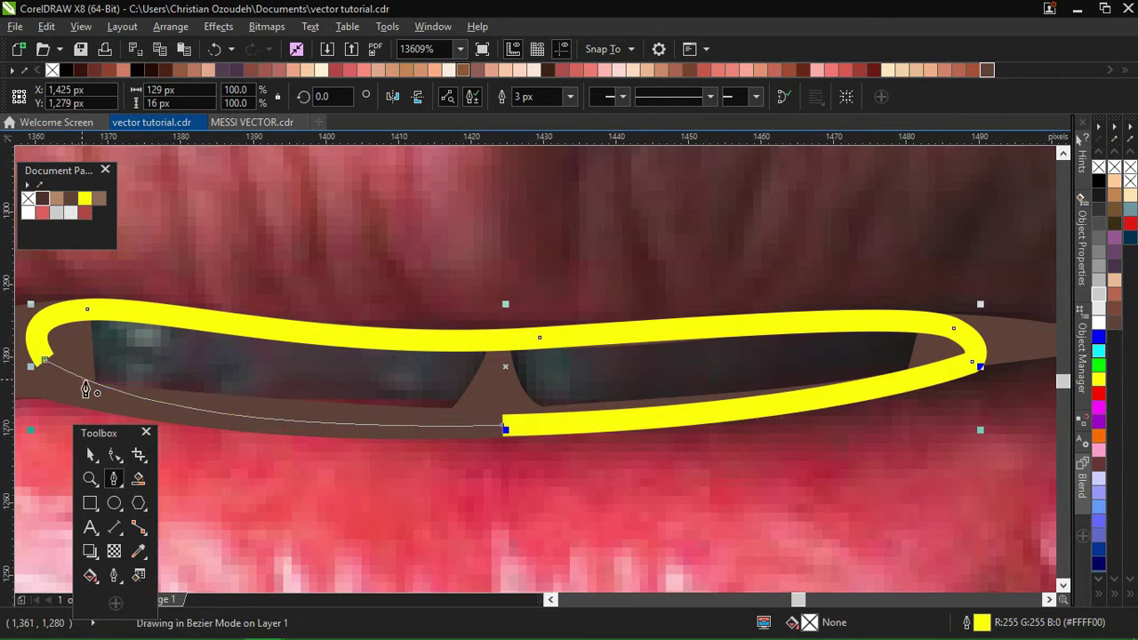
click(91, 455)
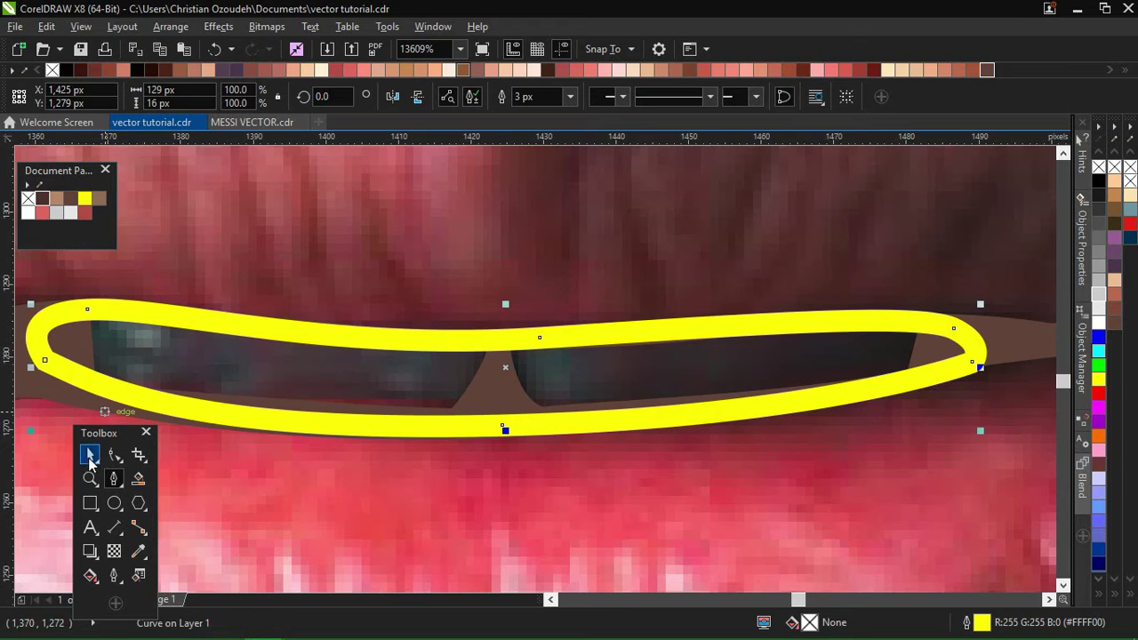
click(1101, 297)
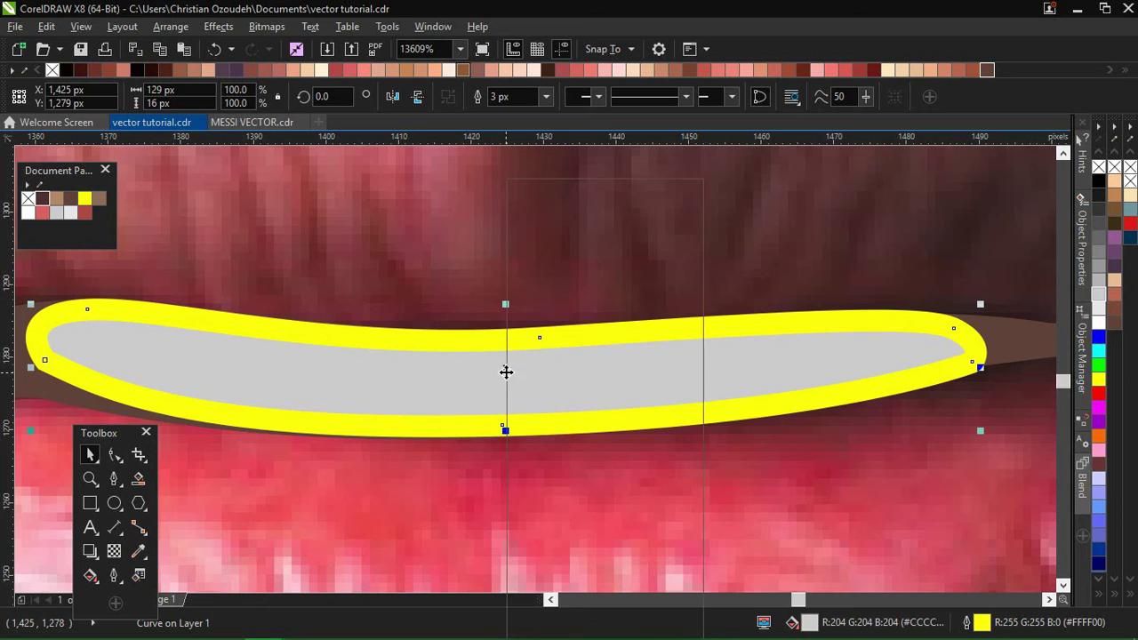
- Place the gray teeth shape directly in front of the photo, behind the brown gap, and remove its outline
right_click(506, 371)
mouse_move(594, 452)
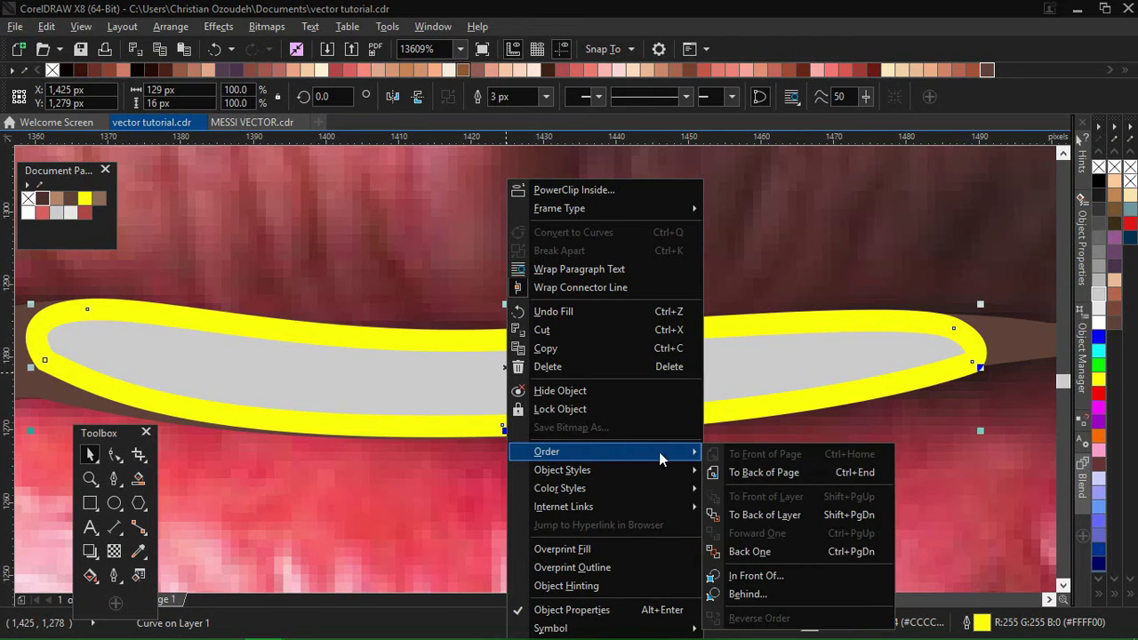
click(783, 575)
click(812, 287)
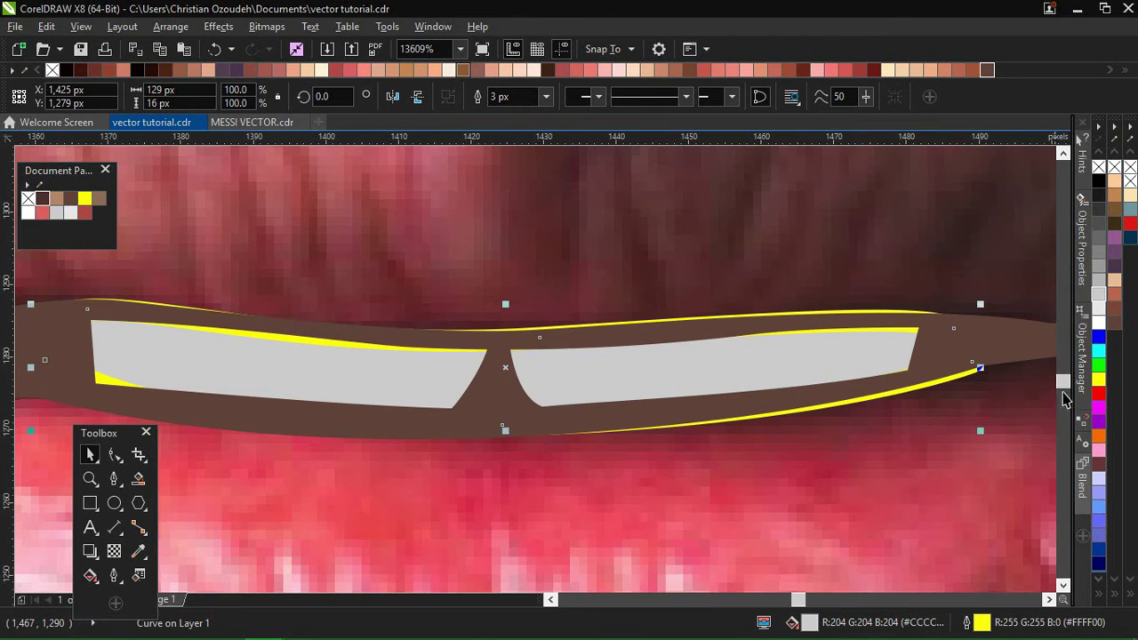
click(545, 96)
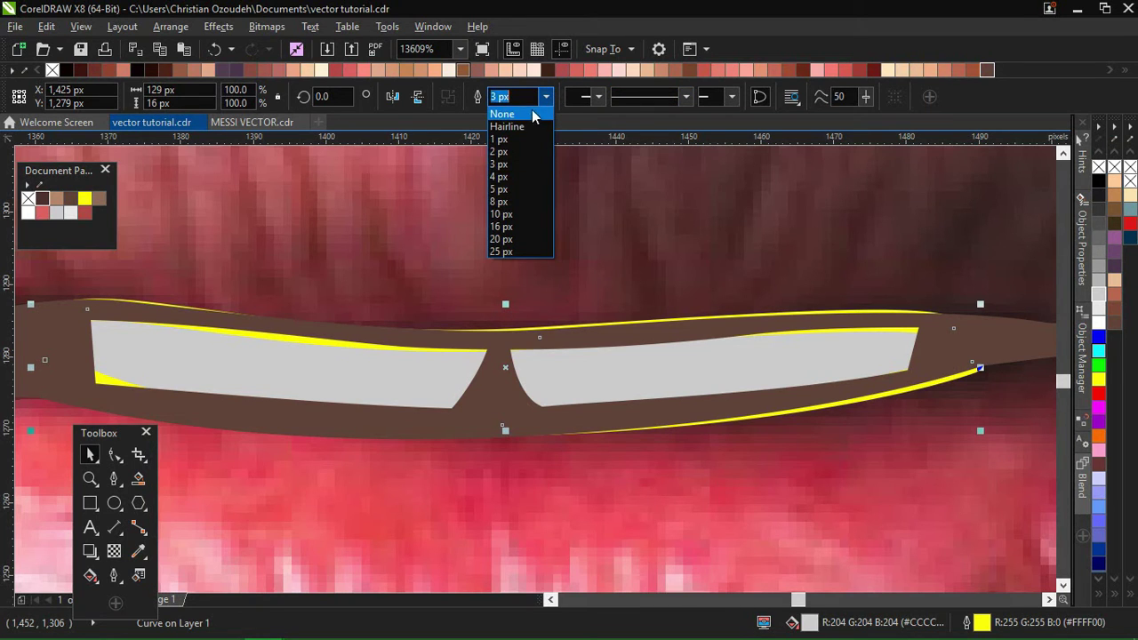
click(502, 114)
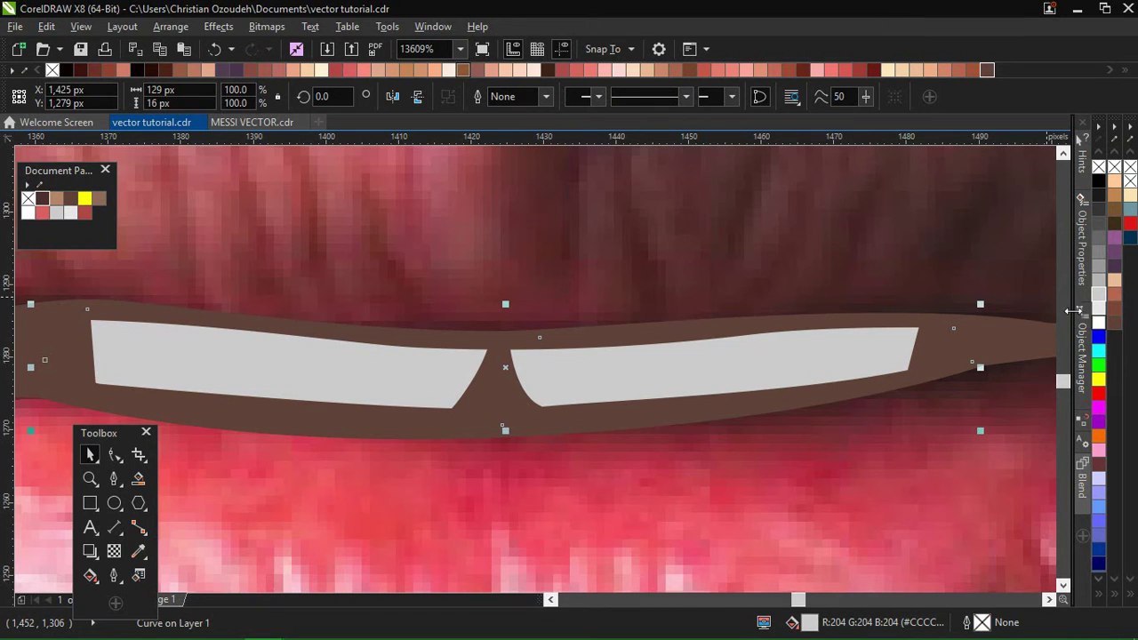
- Trace a closed Pen shape about 129 by 16 px whose lower edge curves across both gray teeth, extending above the brown gap
click(114, 479)
click(48, 369)
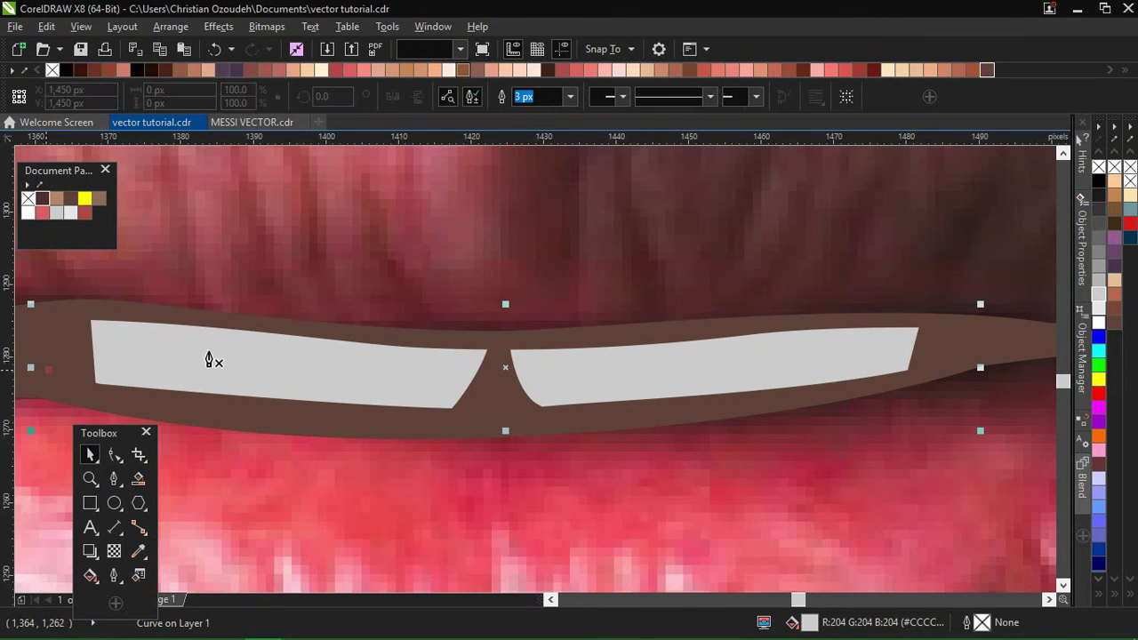
mouse_move(213, 359)
mouse_down()
mouse_move(510, 386)
mouse_move(490, 381)
mouse_up()
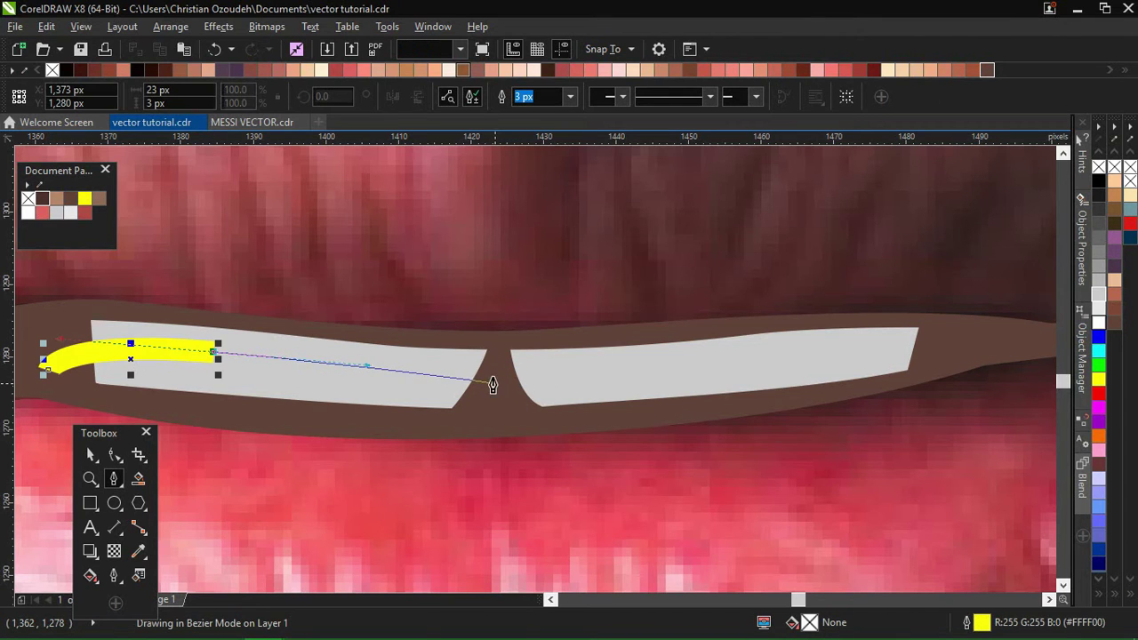
click(496, 373)
drag(787, 350, 928, 355)
click(983, 365)
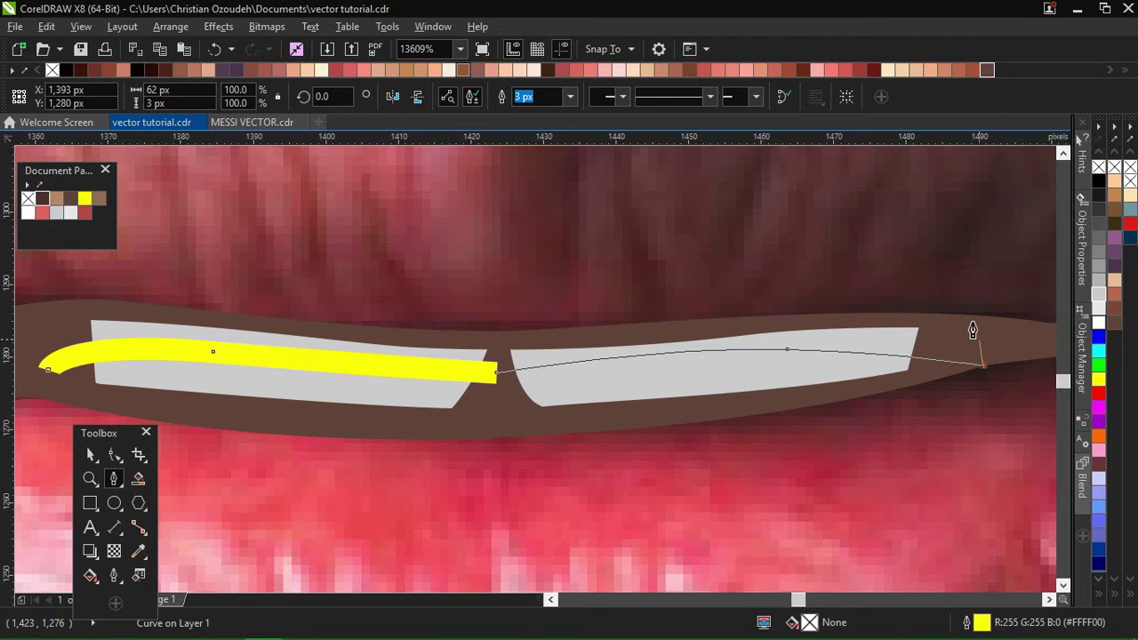
click(949, 289)
click(424, 257)
click(133, 281)
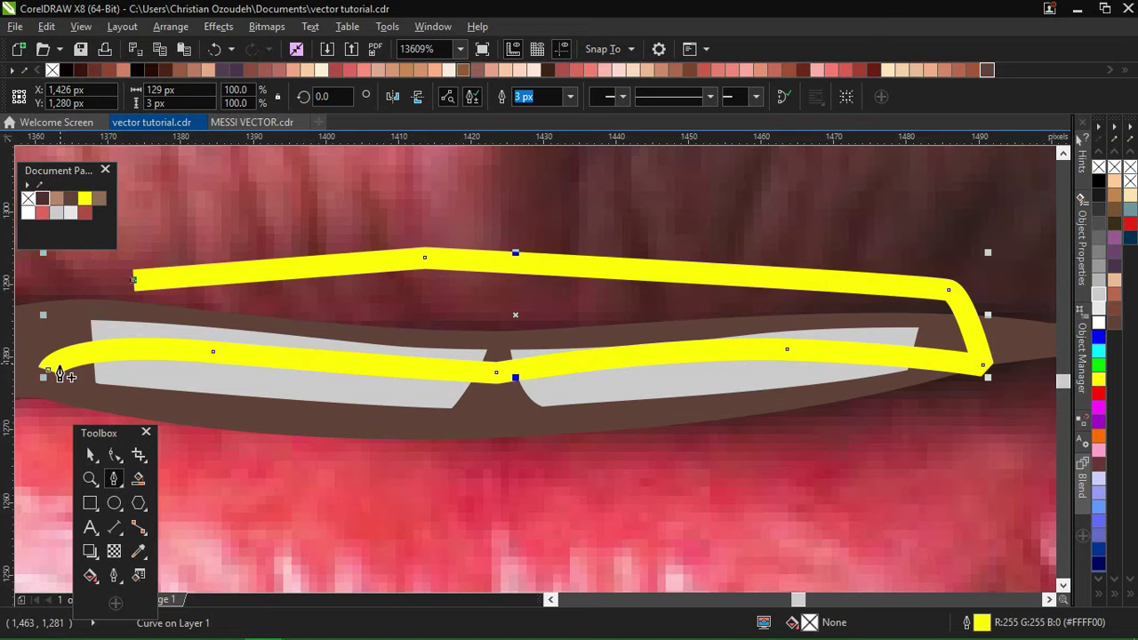
drag(44, 375, 89, 427)
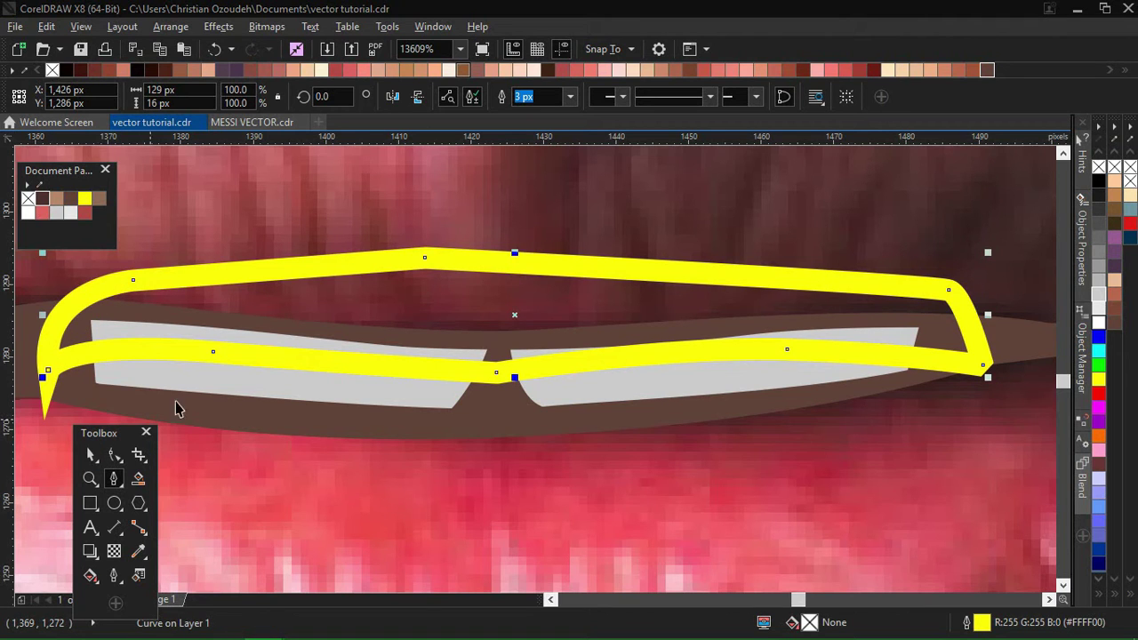
- Replace the traced shape with its intersection with the gray teeth, filled with darker gray #B3B3B3
key(space)
shift+click(346, 395)
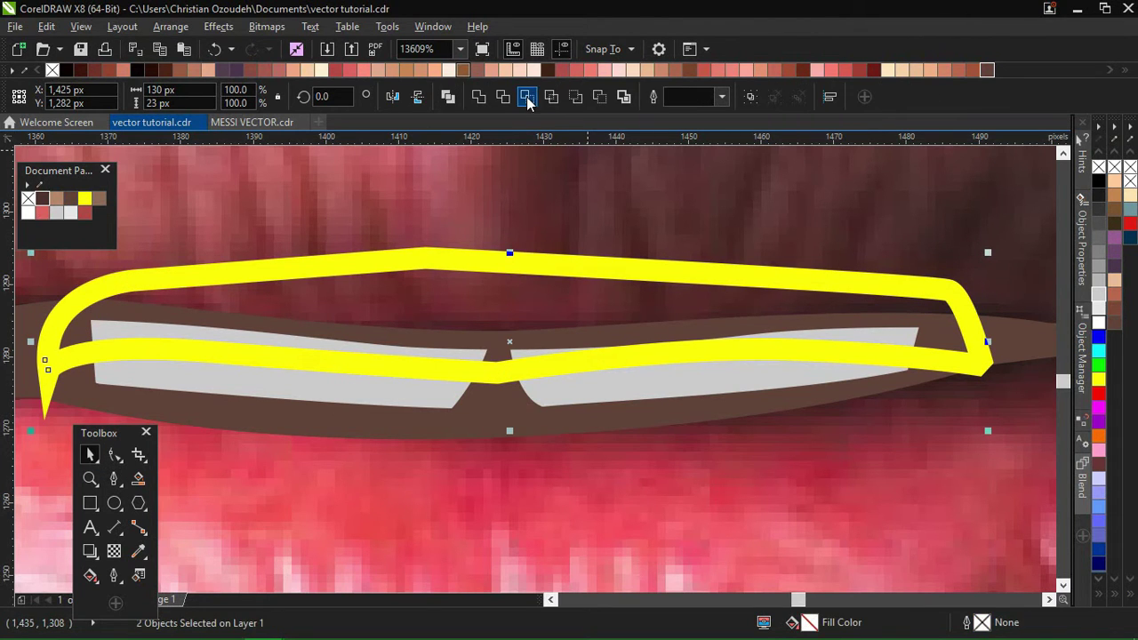
click(529, 99)
click(592, 269)
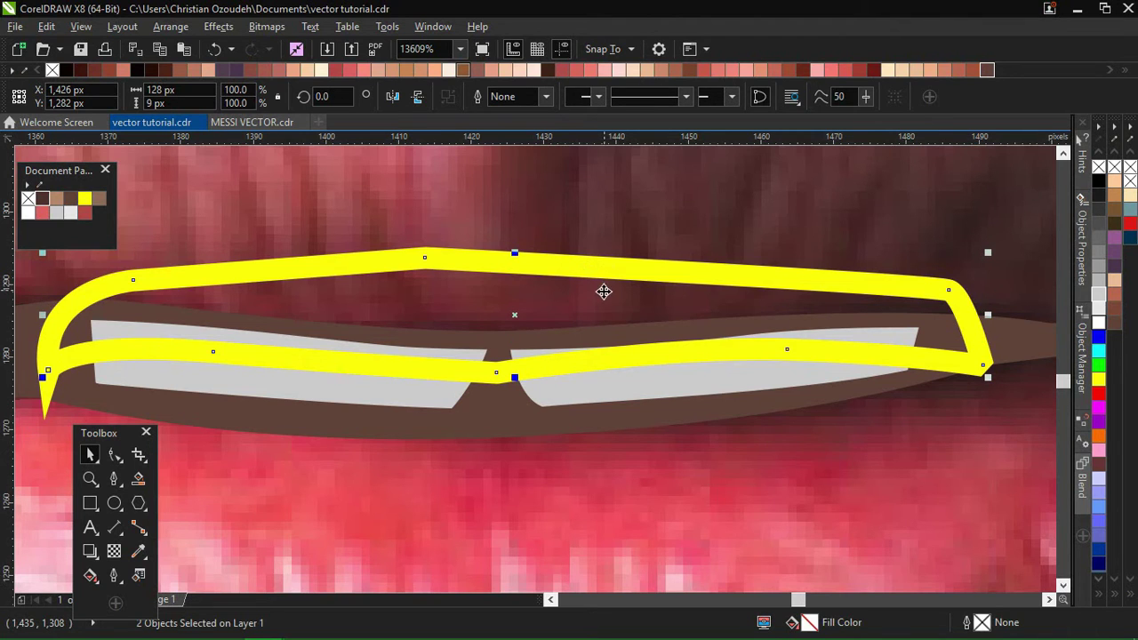
key(Delete)
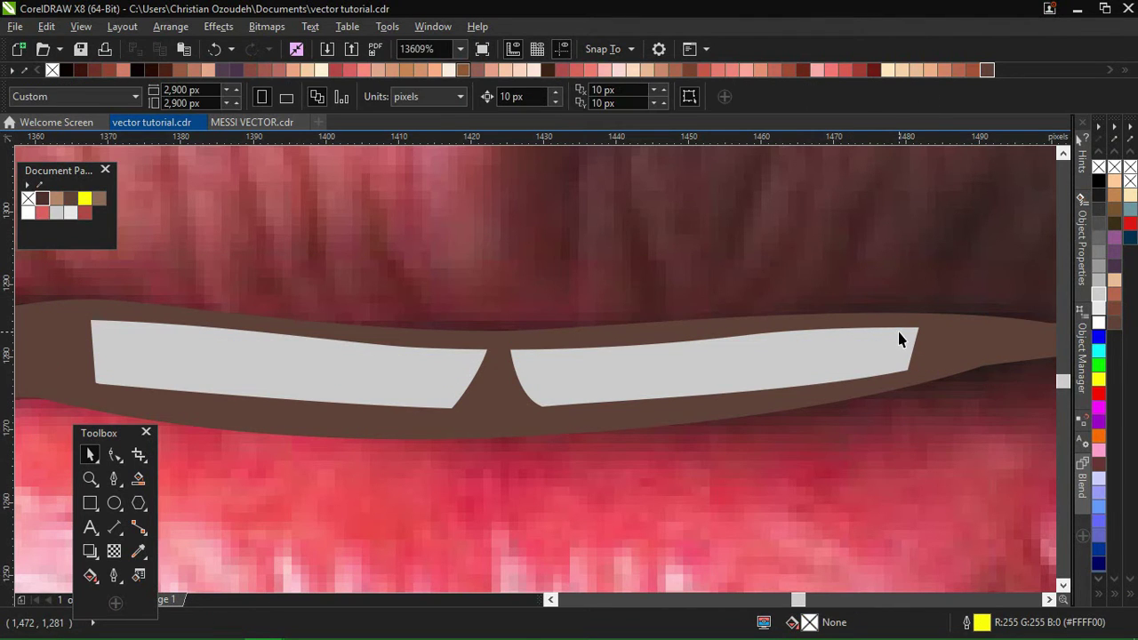
click(898, 334)
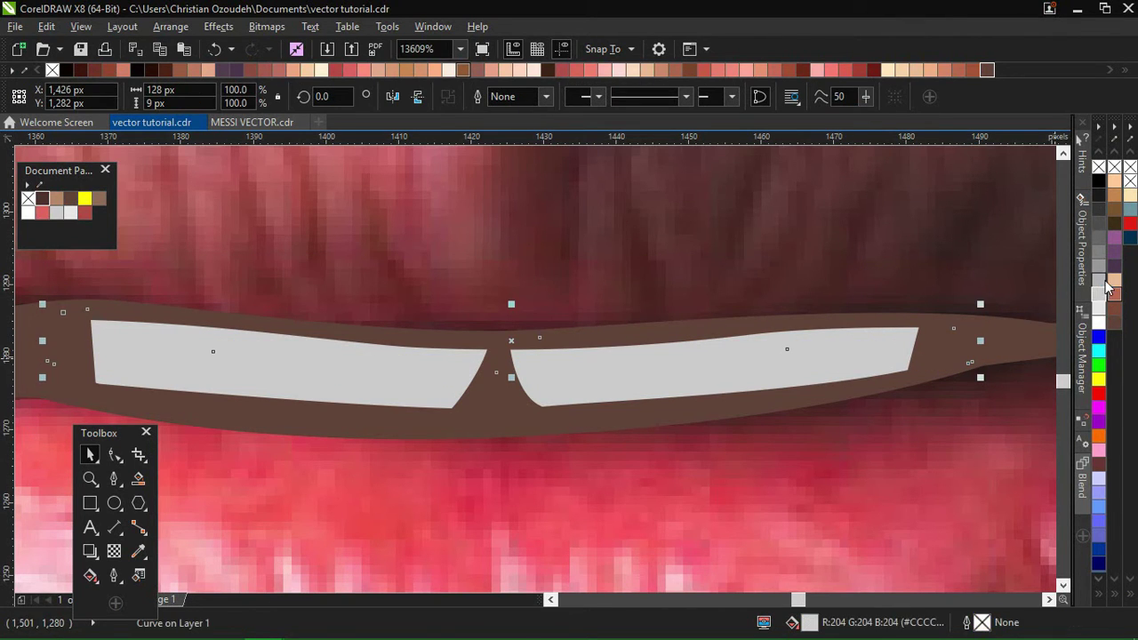
click(1100, 287)
click(115, 479)
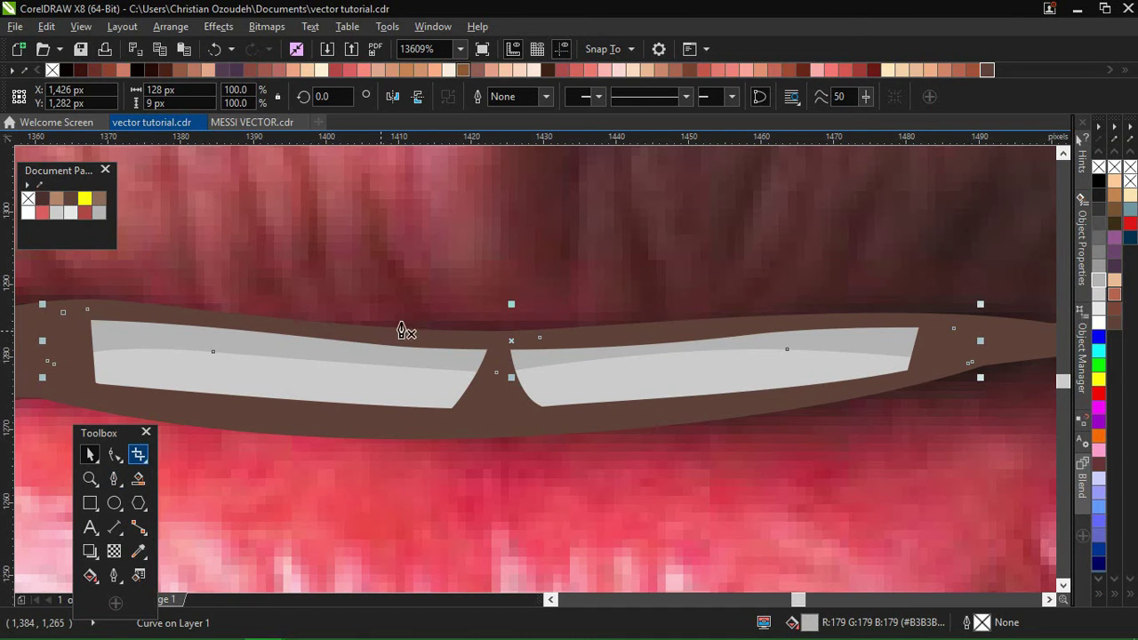
click(119, 357)
click(117, 385)
key(Escape)
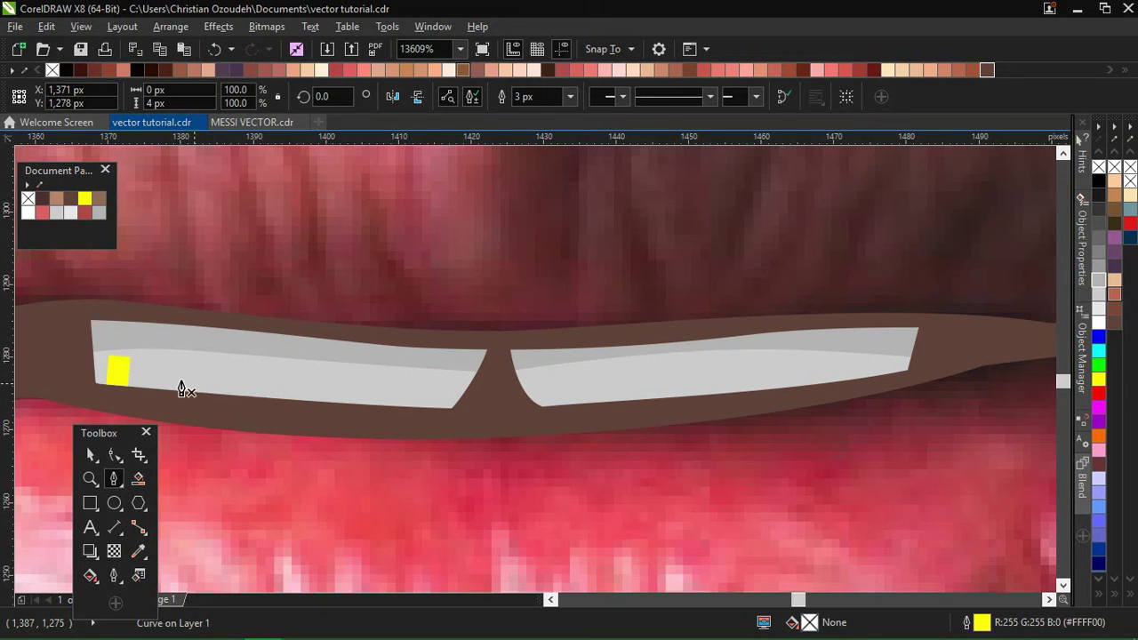
key(ctrl+z)
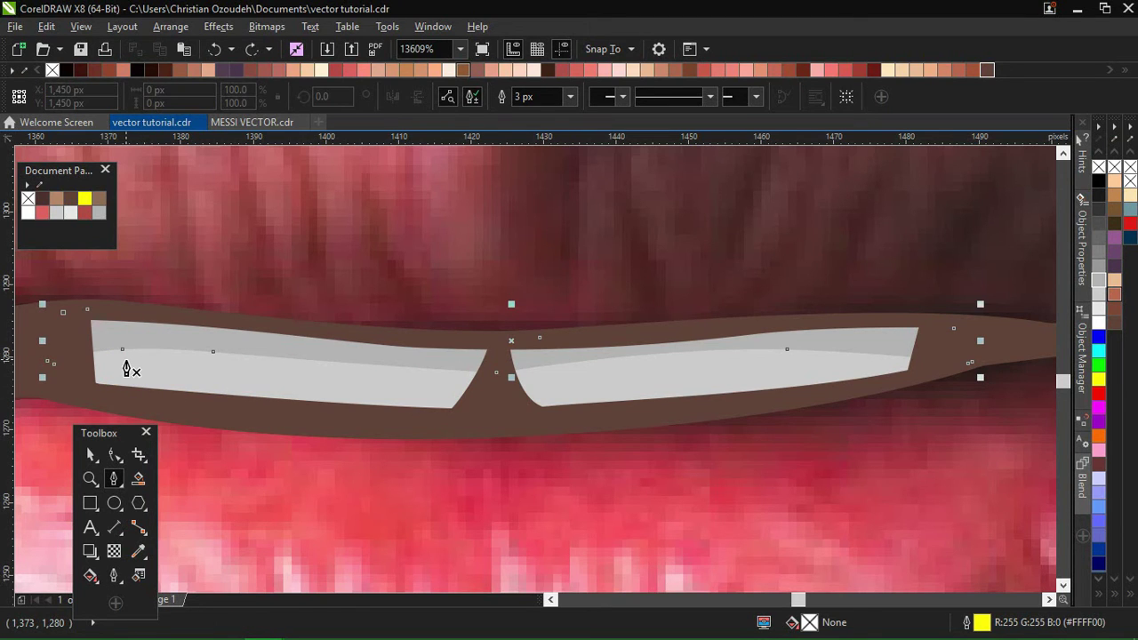
- Trace a closed highlight about 13 by 5 px at the outer end of the left teeth opening and fill it with #E6E6E6
click(126, 356)
click(130, 381)
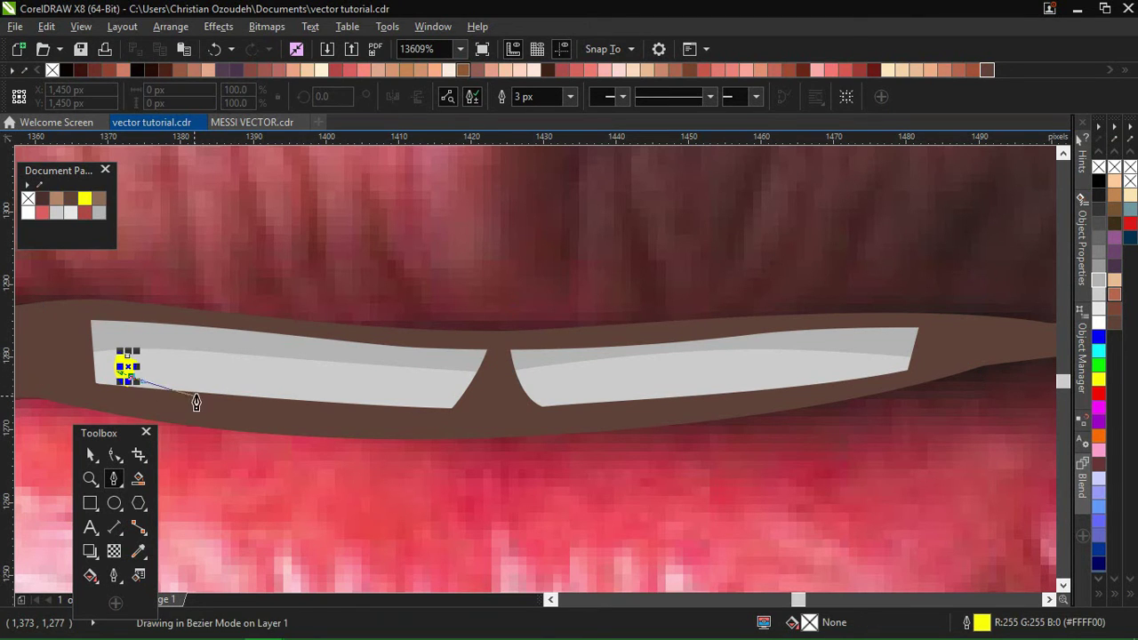
click(219, 396)
click(126, 357)
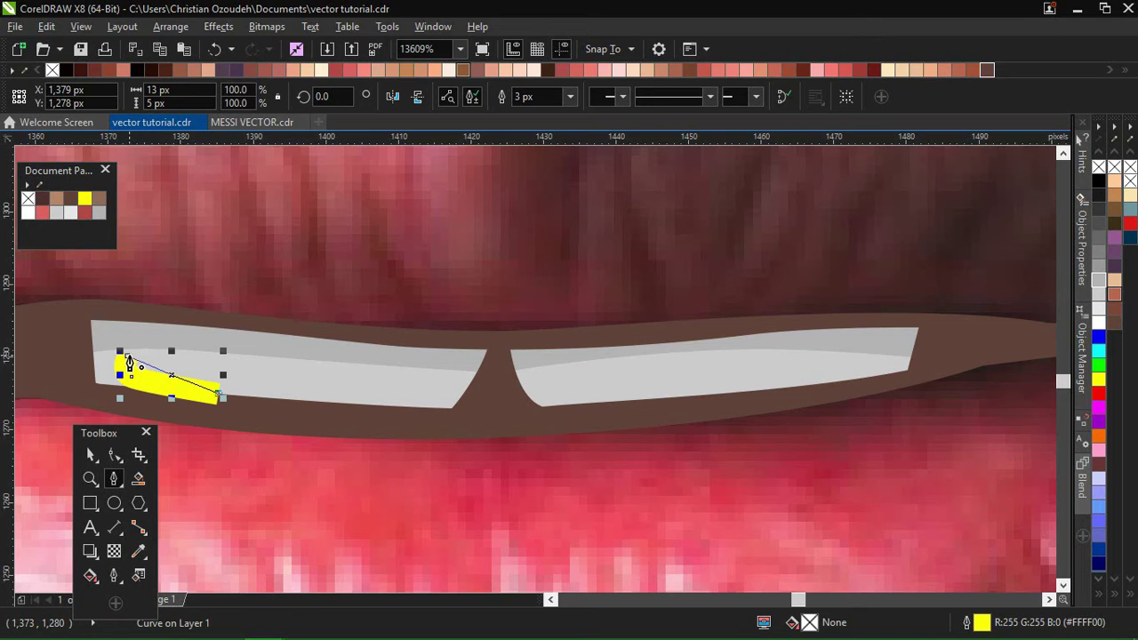
drag(128, 358, 210, 368)
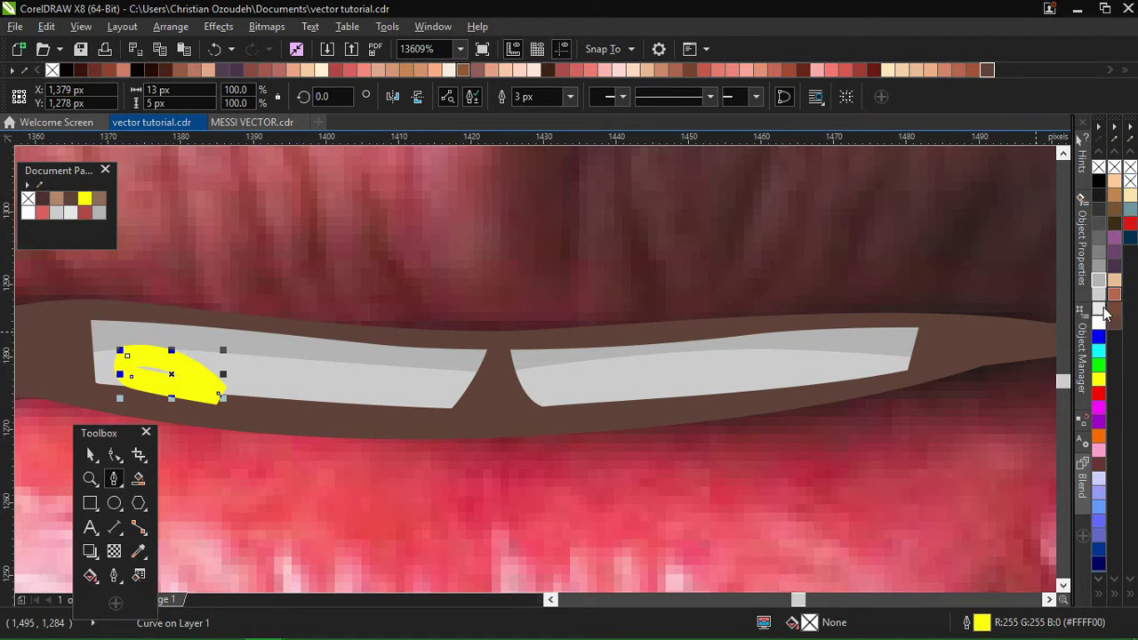
- Trace a closed, tapering highlight about 37 by 3 px along the right teeth opening and fill it with #E6E6E6
click(544, 377)
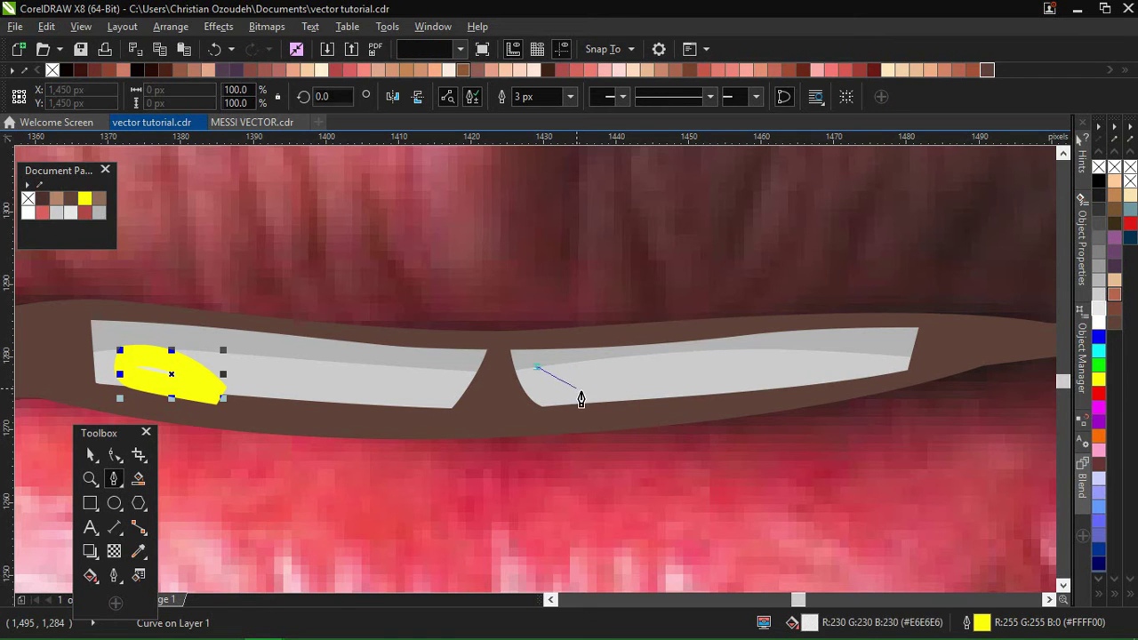
drag(576, 388, 618, 392)
click(805, 380)
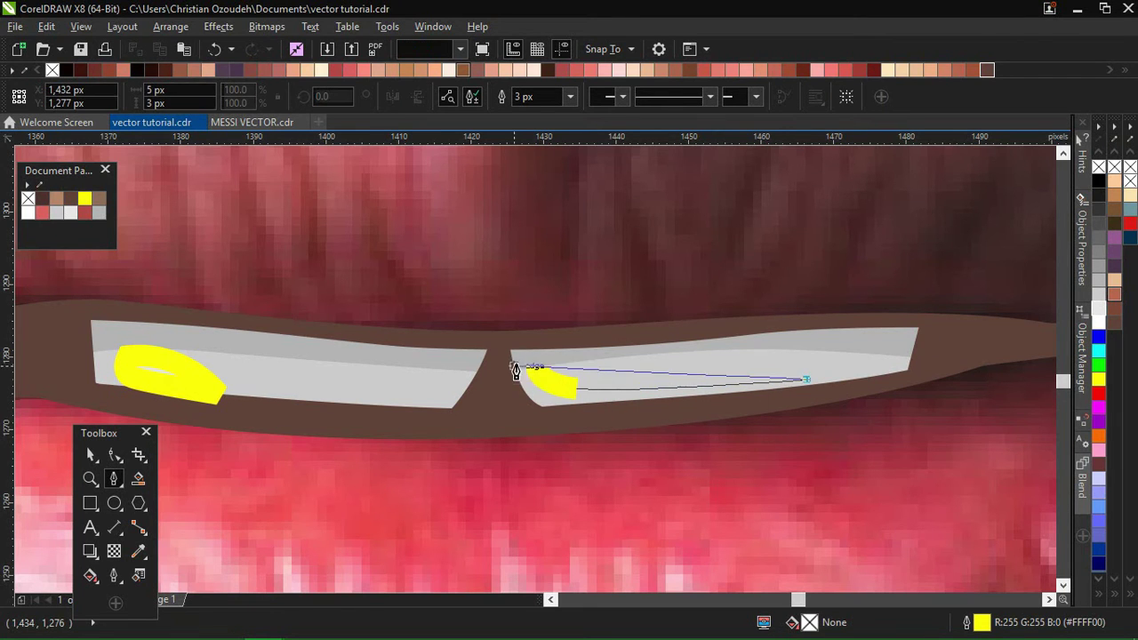
click(536, 374)
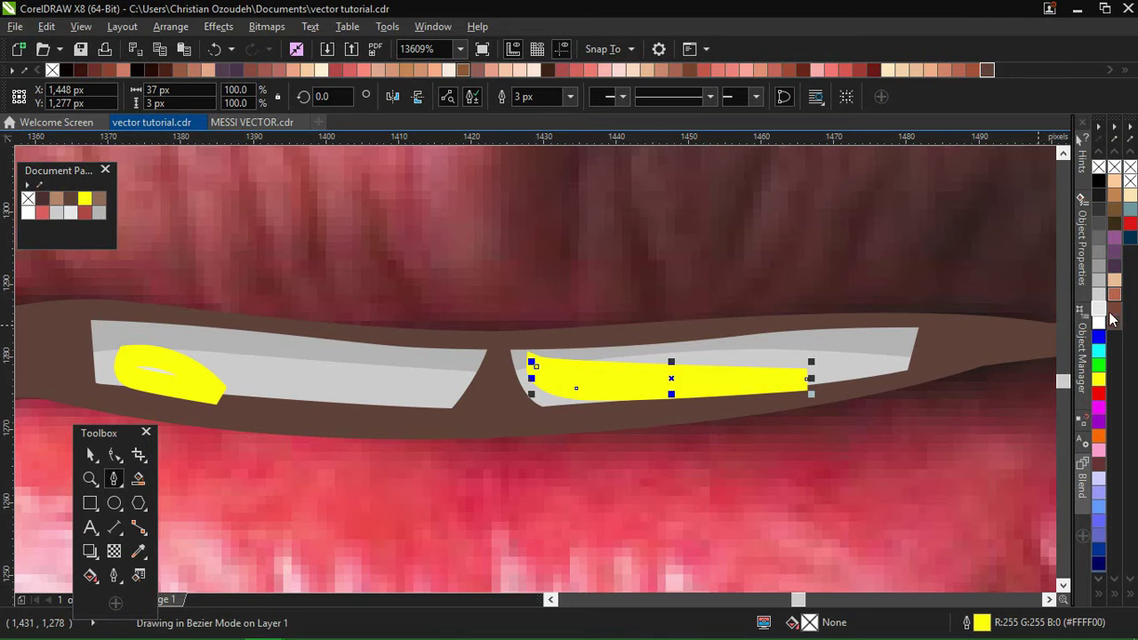
- Remove the outlines of the two #E6E6E6 teeth highlights and weld them into one object
click(89, 454)
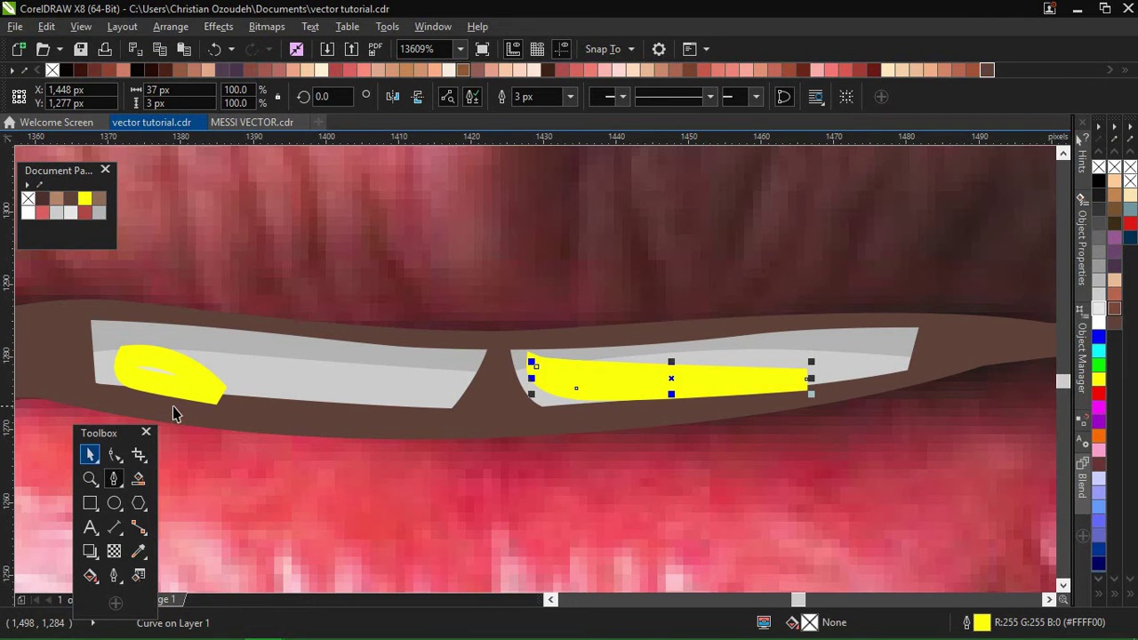
click(218, 381)
click(722, 100)
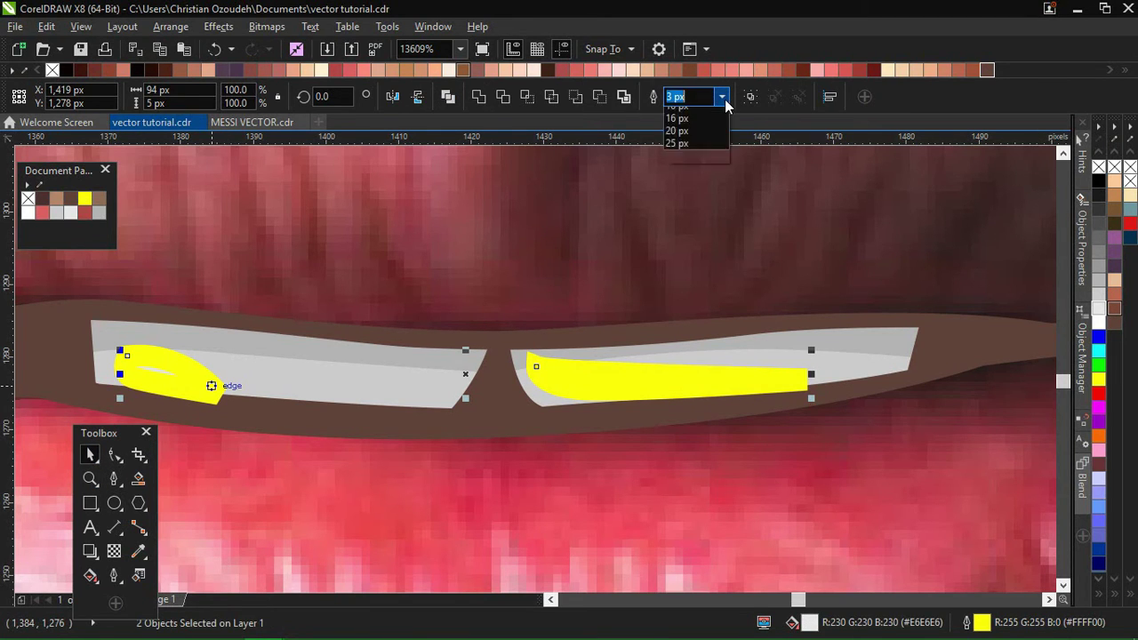
click(720, 114)
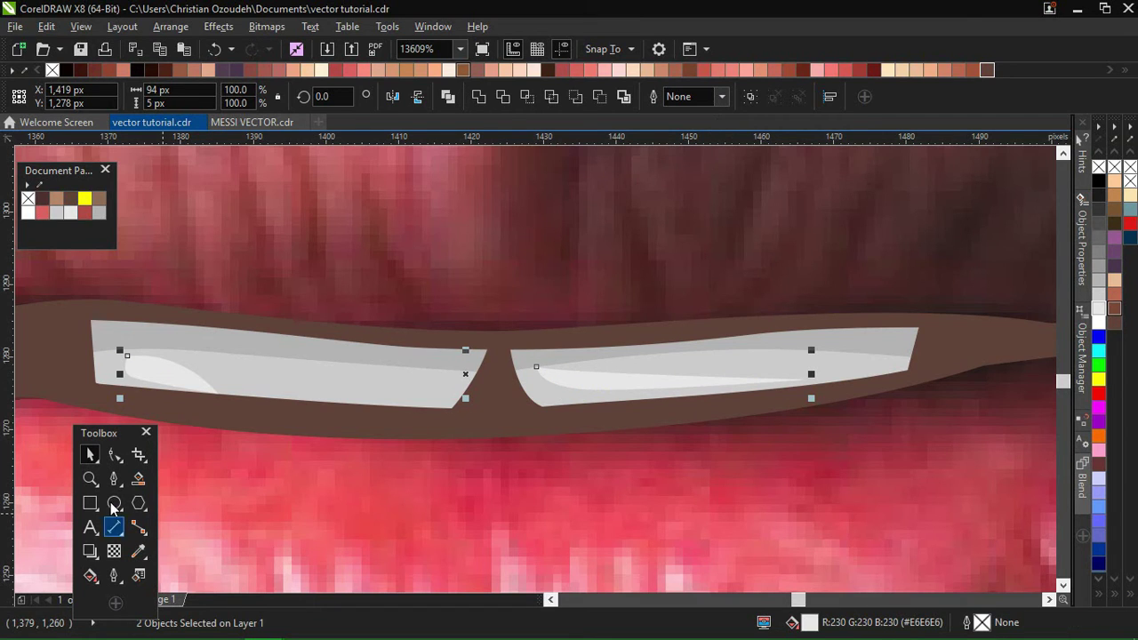
click(478, 96)
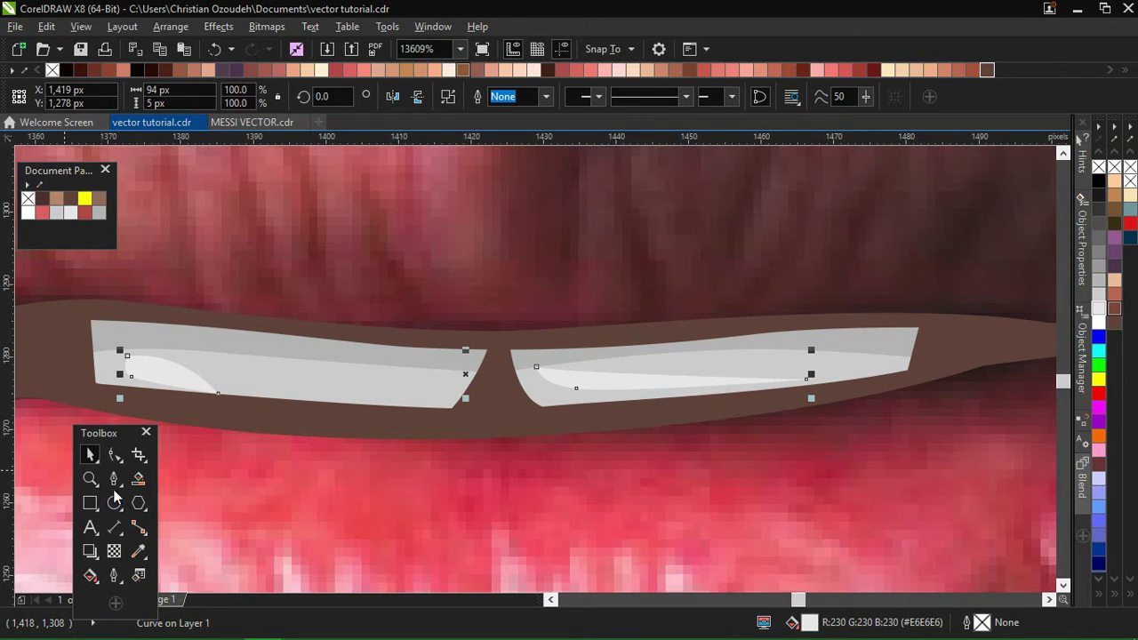
- Trace a closed, narrow Pen highlight about 17 by 5 px over the lower edge of the left teeth highlight
click(142, 461)
click(128, 358)
drag(182, 388, 247, 395)
click(182, 388)
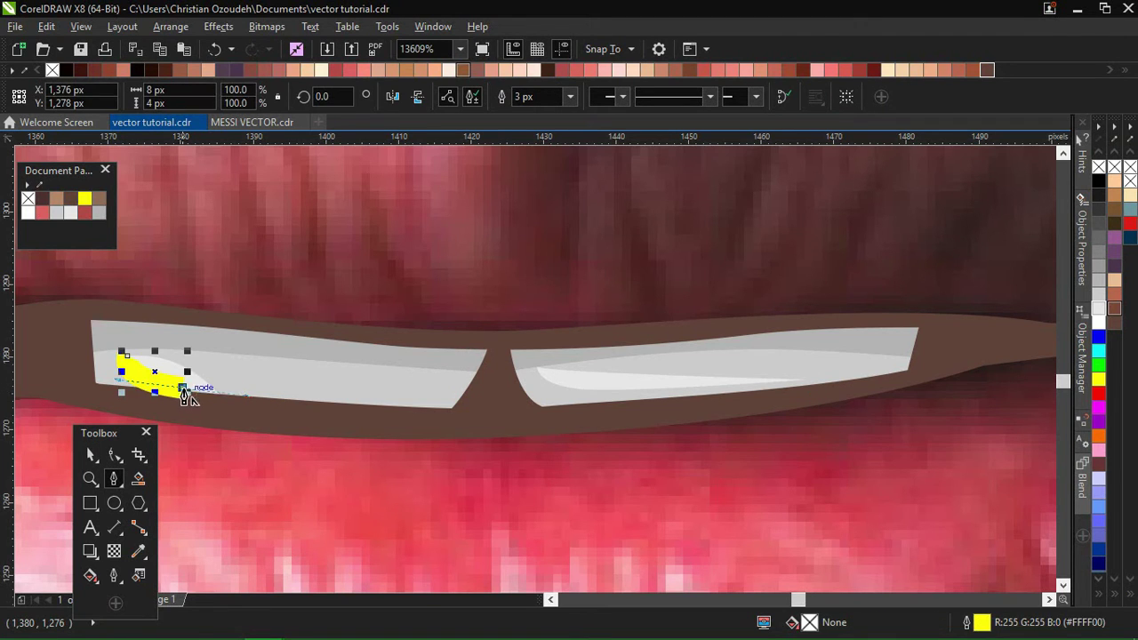
click(183, 388)
click(248, 390)
click(121, 352)
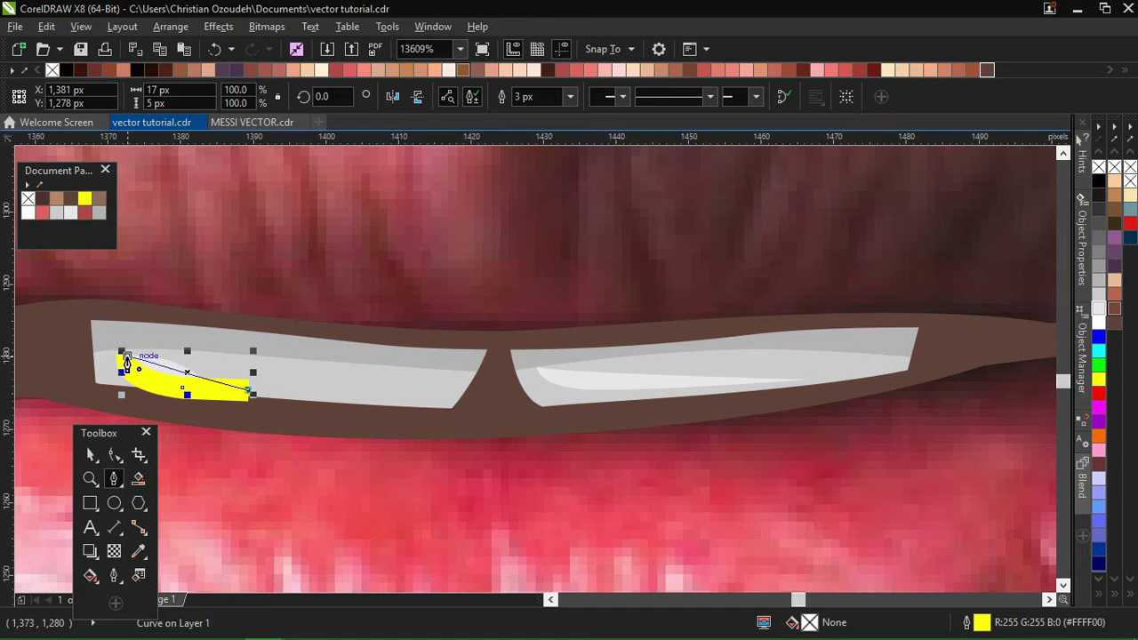
- Trace a closed, narrow Pen highlight about 24 by 3 px over the lower edge of the right teeth highlight
click(535, 368)
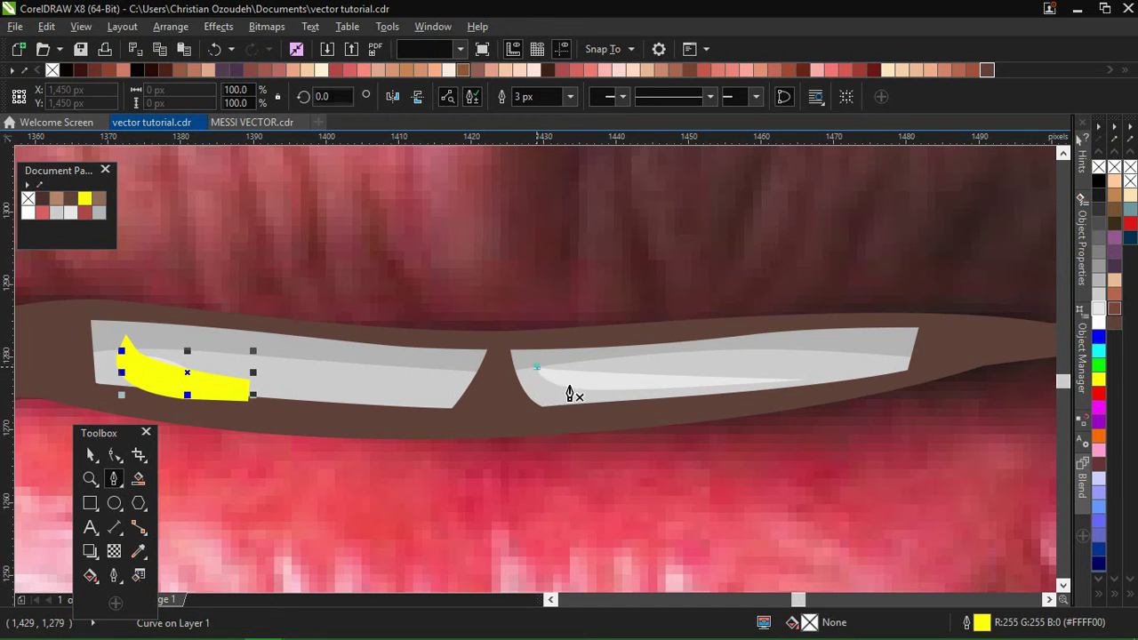
drag(591, 389, 709, 388)
click(711, 388)
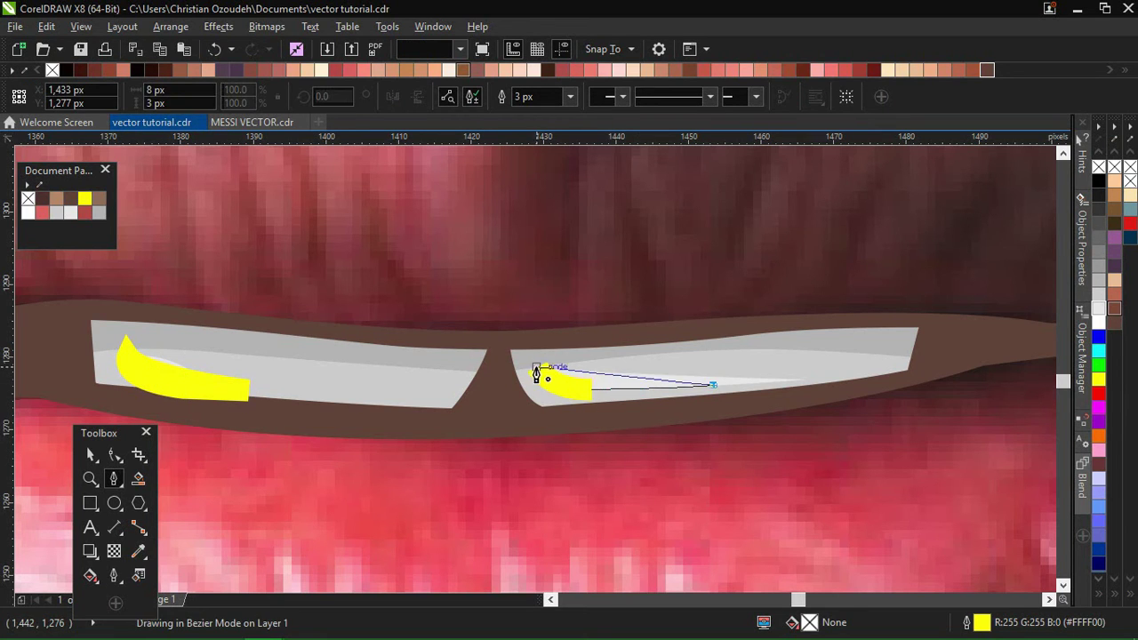
drag(536, 369, 543, 398)
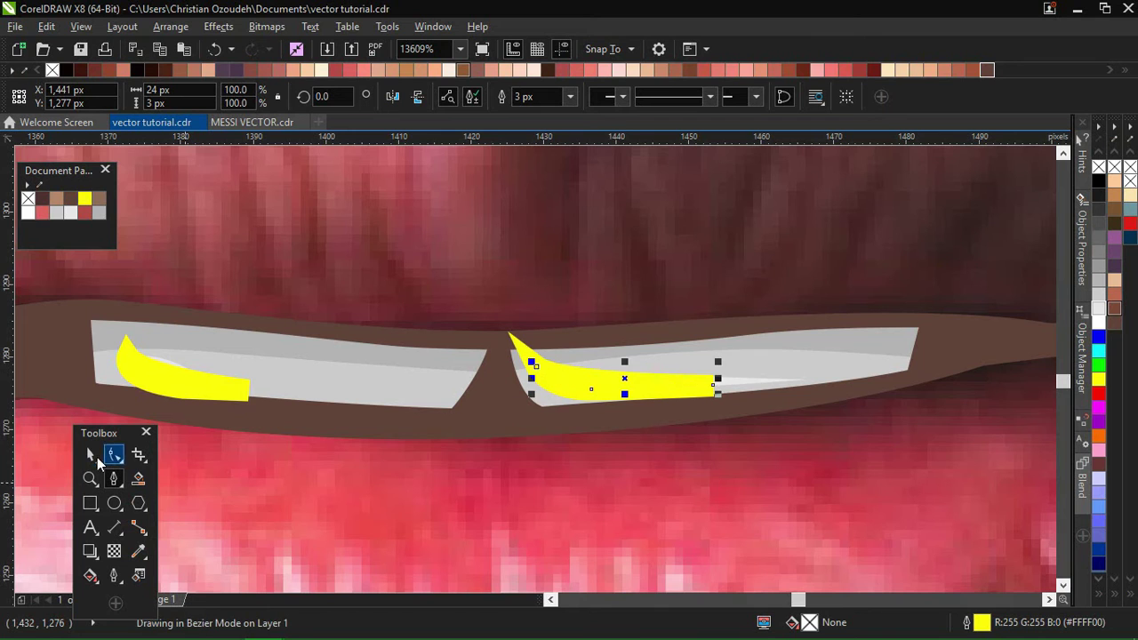
- Weld the two narrow teeth highlights into one object and give it a white #FFFFFF fill without an outline
click(90, 455)
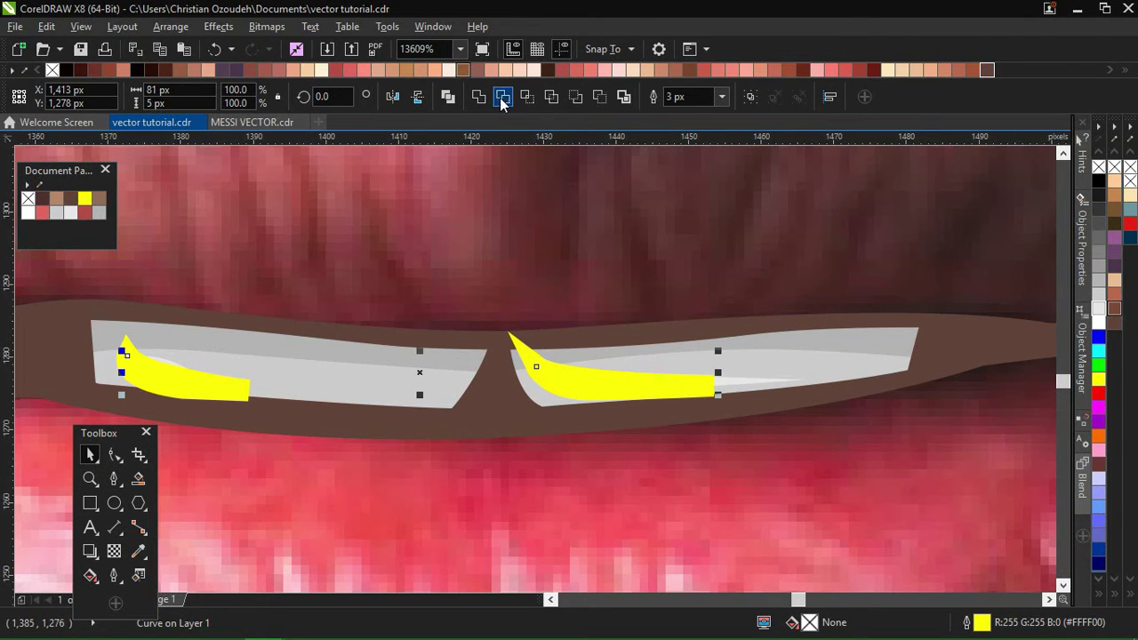
click(481, 99)
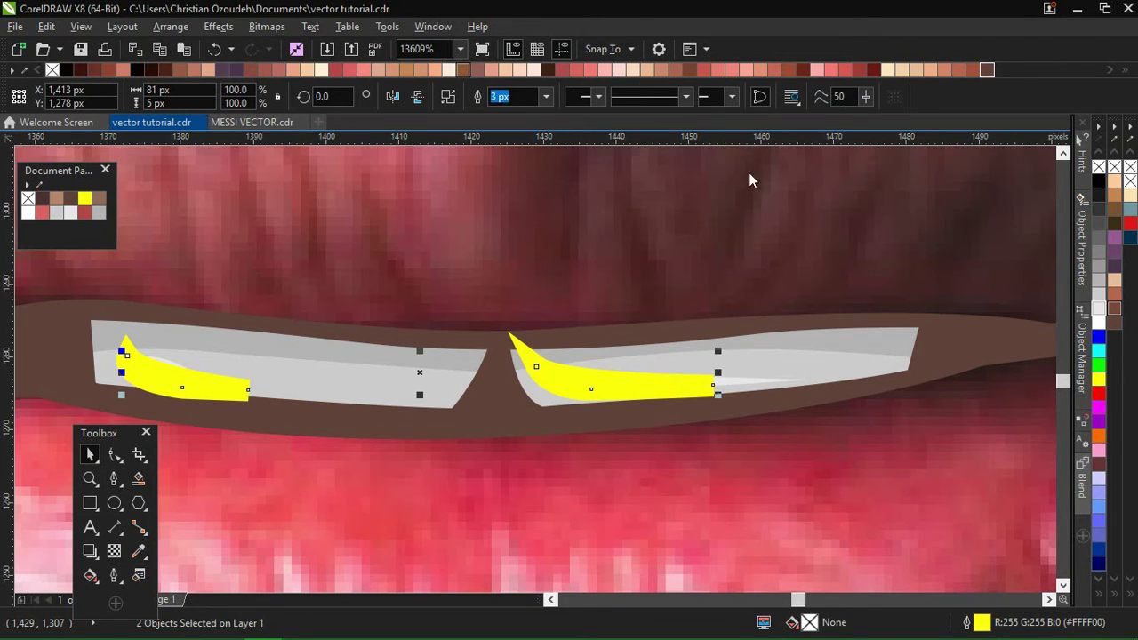
click(1099, 320)
click(546, 96)
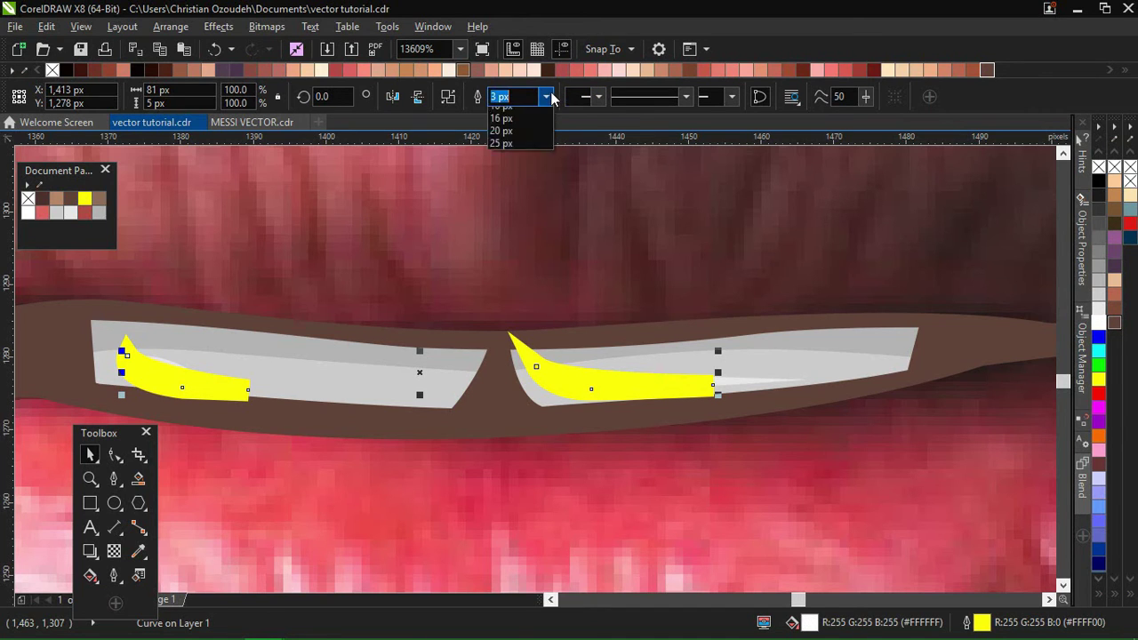
click(534, 113)
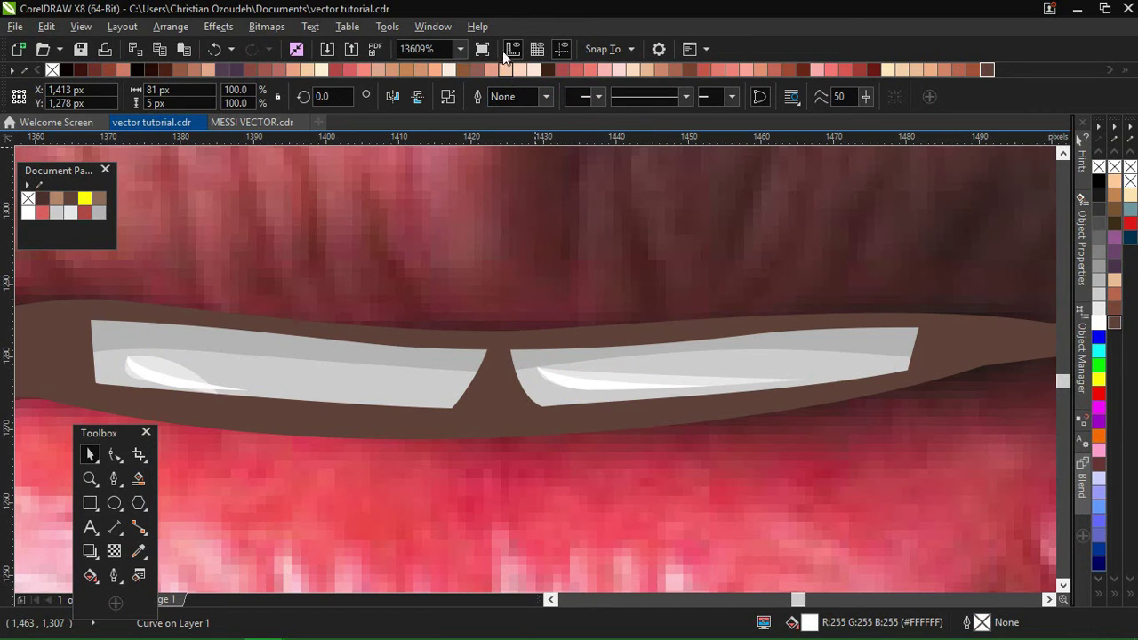
- Remove the portrait photo to check the traced facial features on the whole blank page, and undo the deletion
click(460, 48)
click(444, 95)
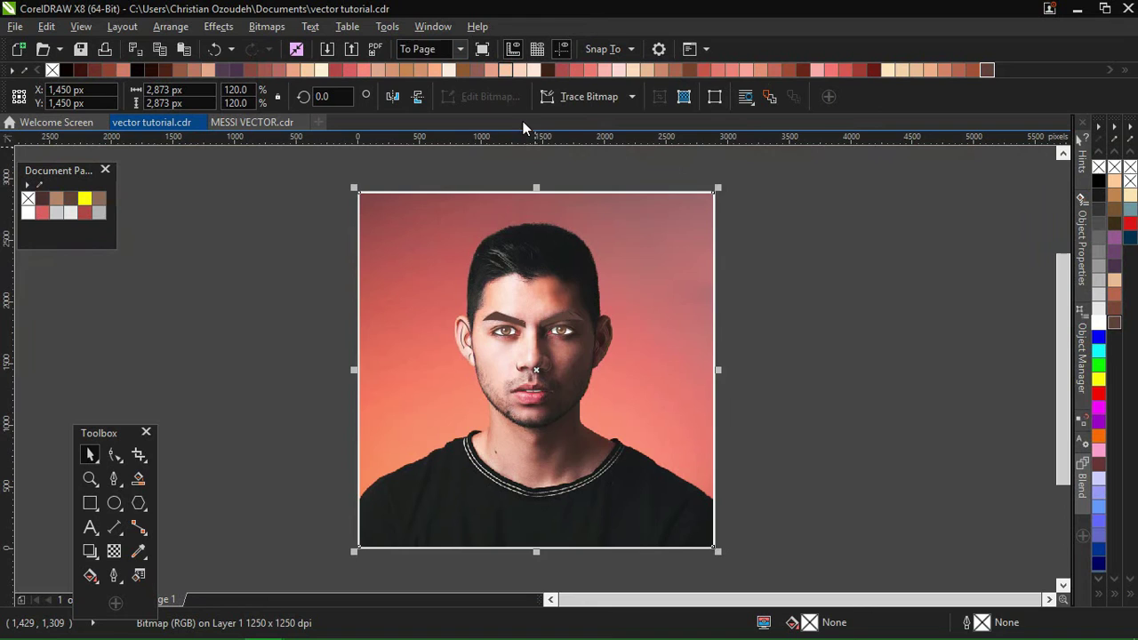
click(817, 228)
click(689, 316)
key(Delete)
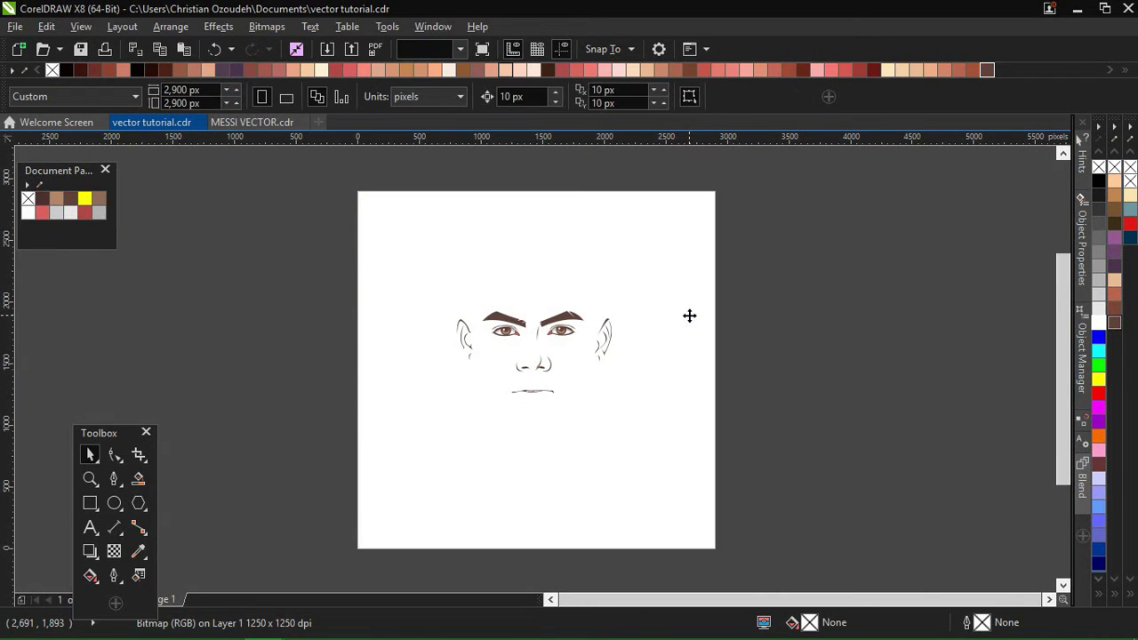
key(ctrl+z)
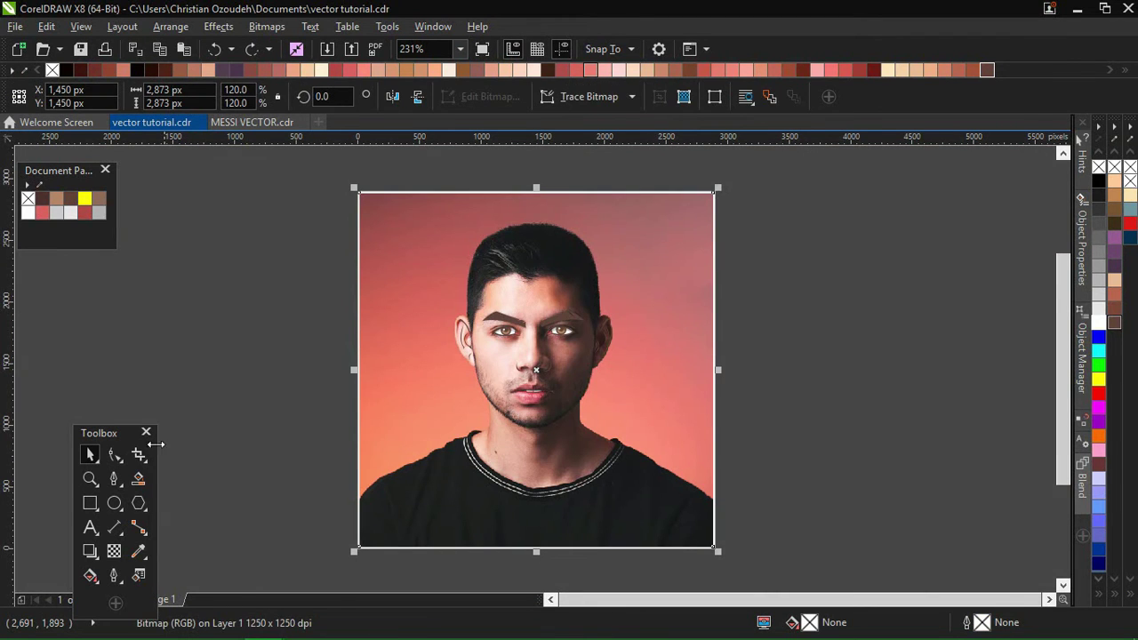
- Start a Pen outline of the lips, tracing the upper lip's edge with its central dip from the left to the right mouth corner
click(90, 479)
click(612, 455)
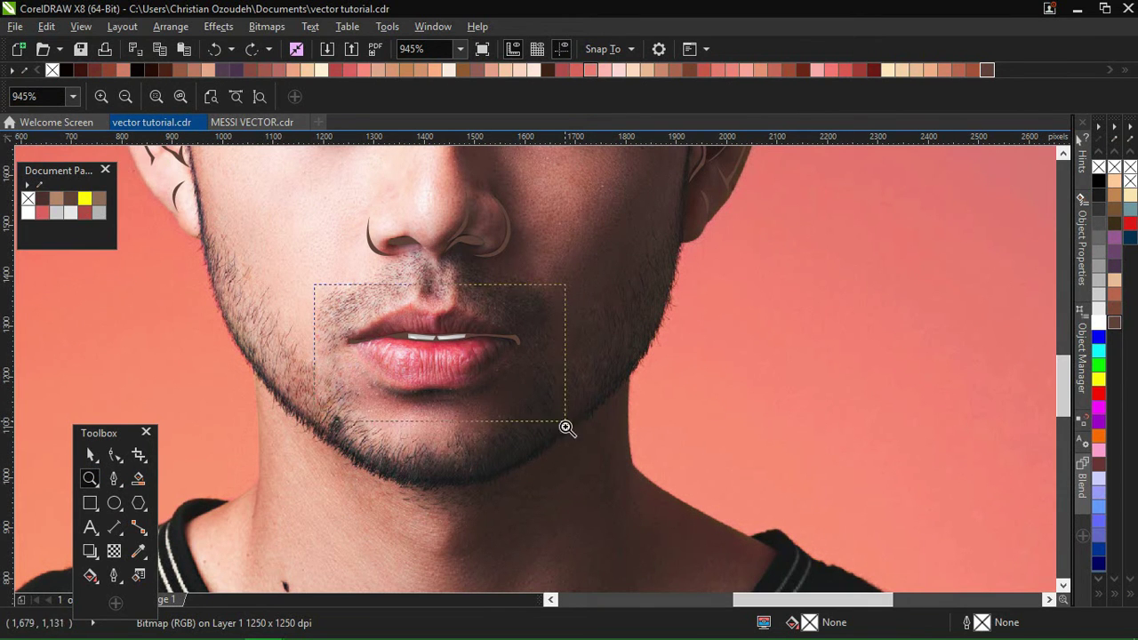
drag(566, 423, 566, 424)
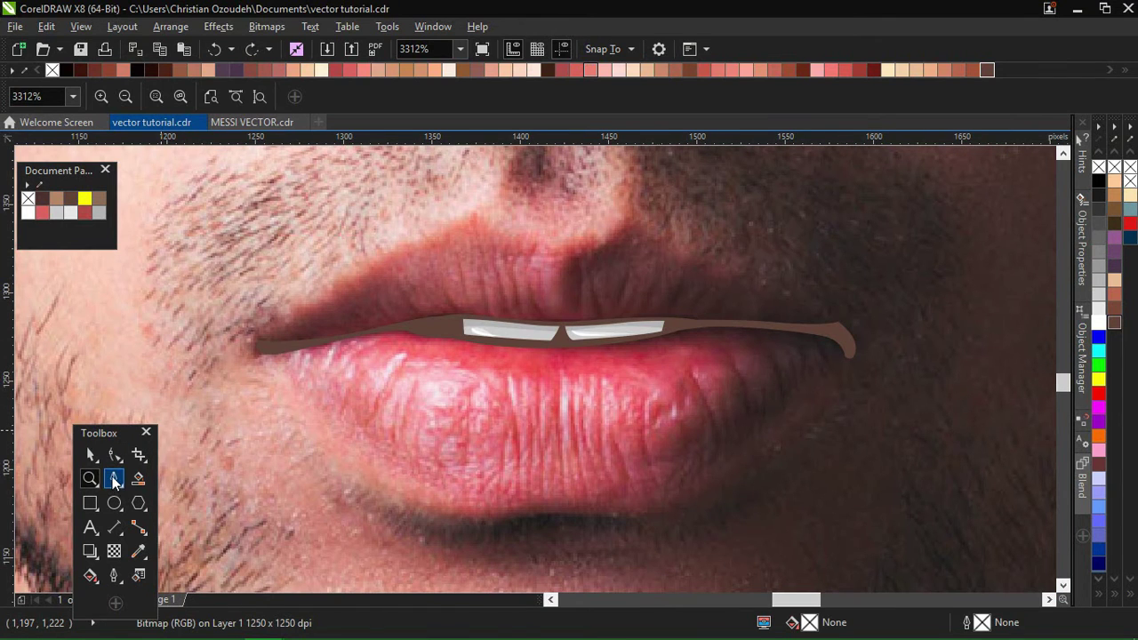
click(114, 480)
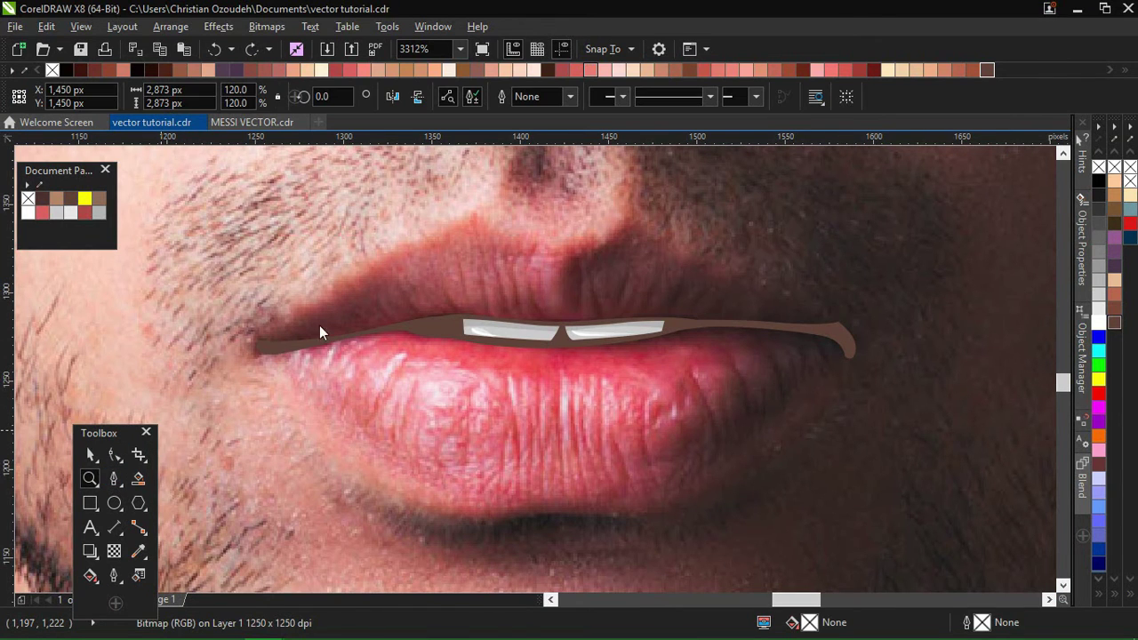
click(260, 347)
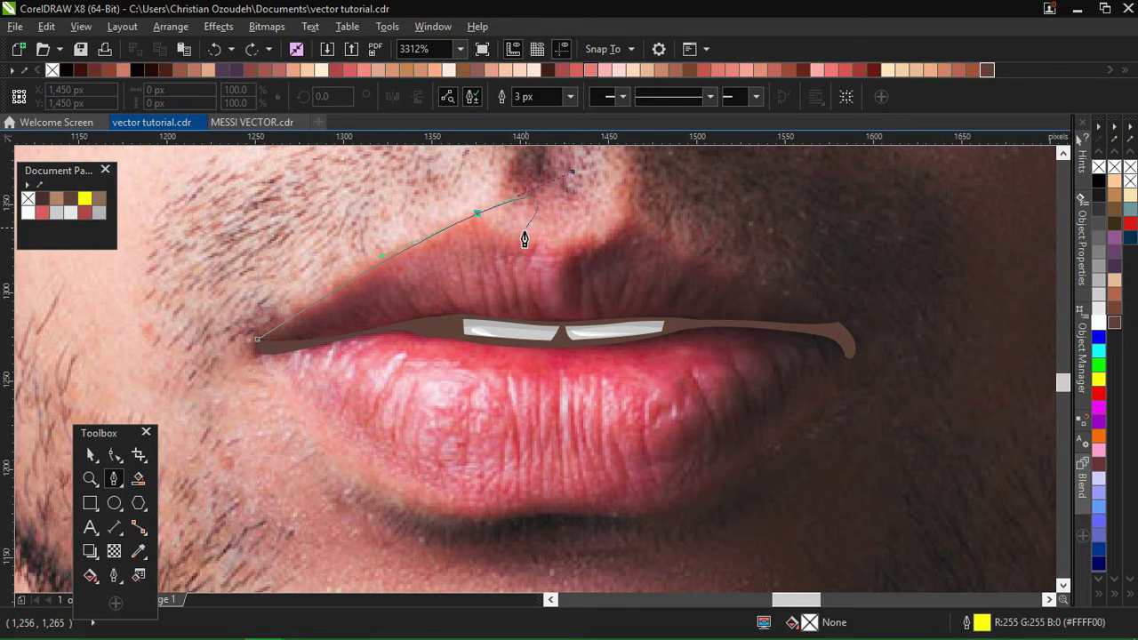
key(Escape)
click(478, 214)
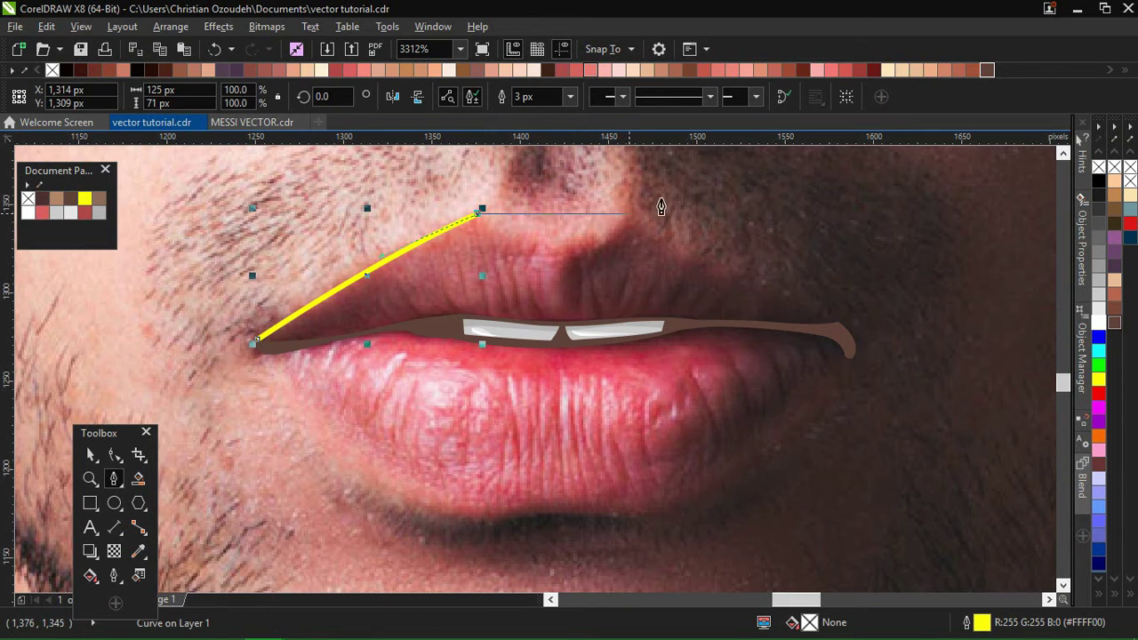
drag(630, 213, 723, 166)
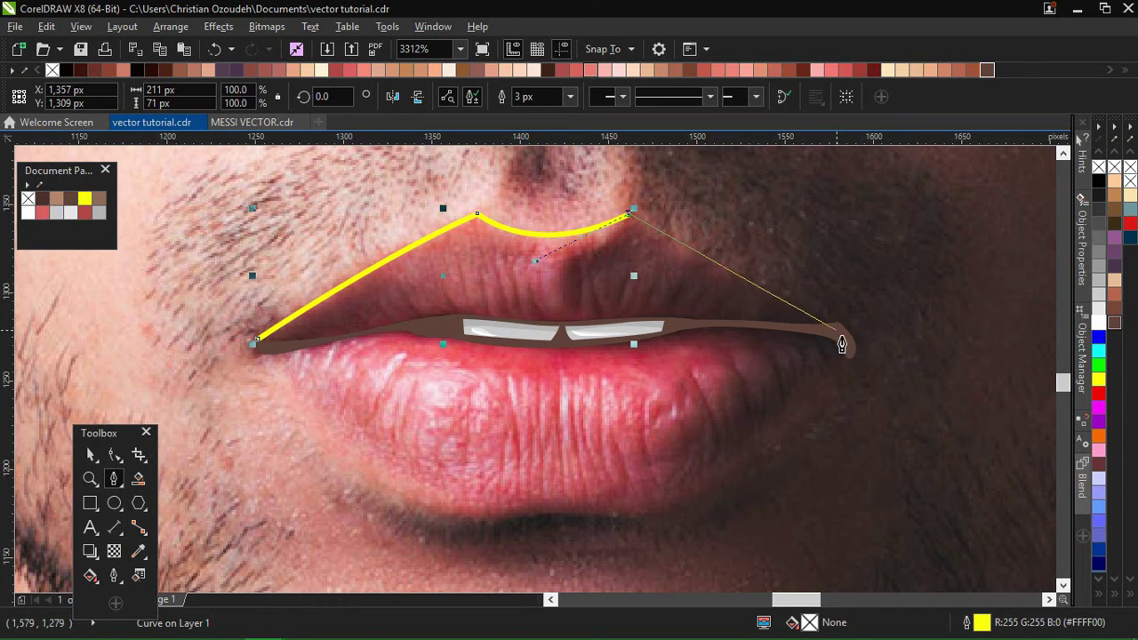
drag(837, 338, 889, 389)
click(841, 337)
click(842, 337)
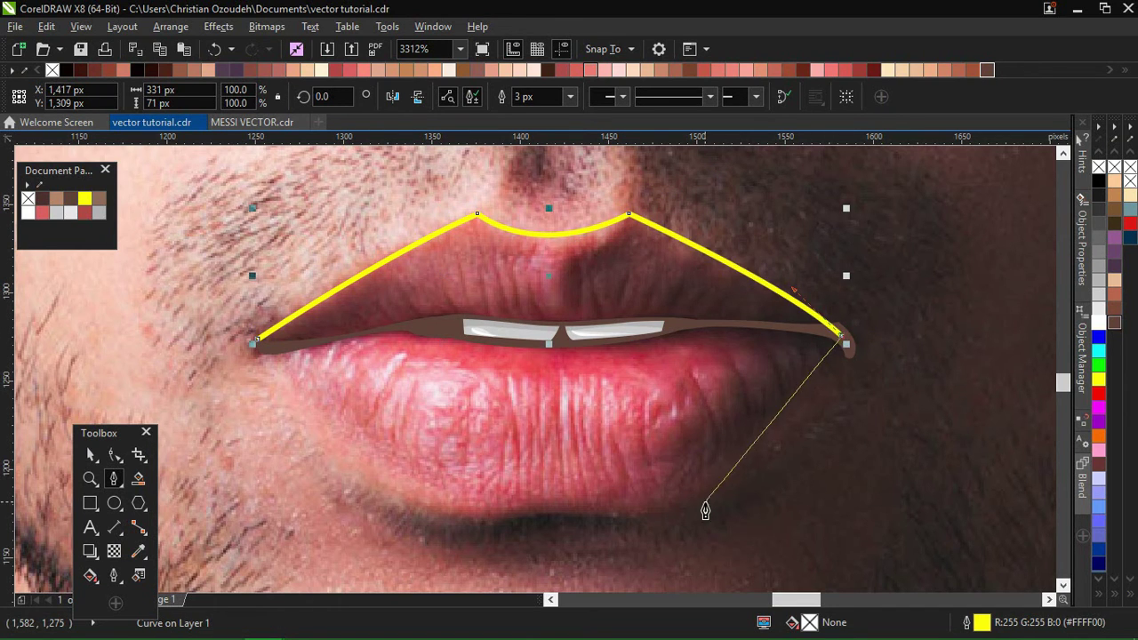
click(853, 360)
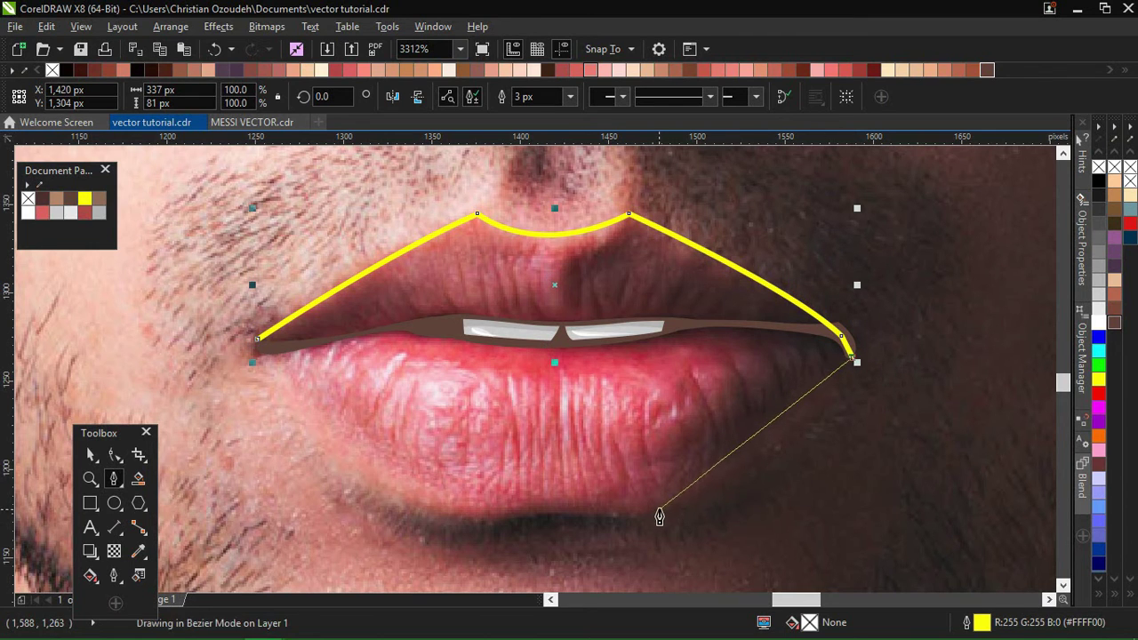
- Trace the lower lip's edge back to the left mouth corner and close the lip outline at about 337 by 170 px
drag(658, 507, 540, 537)
click(659, 508)
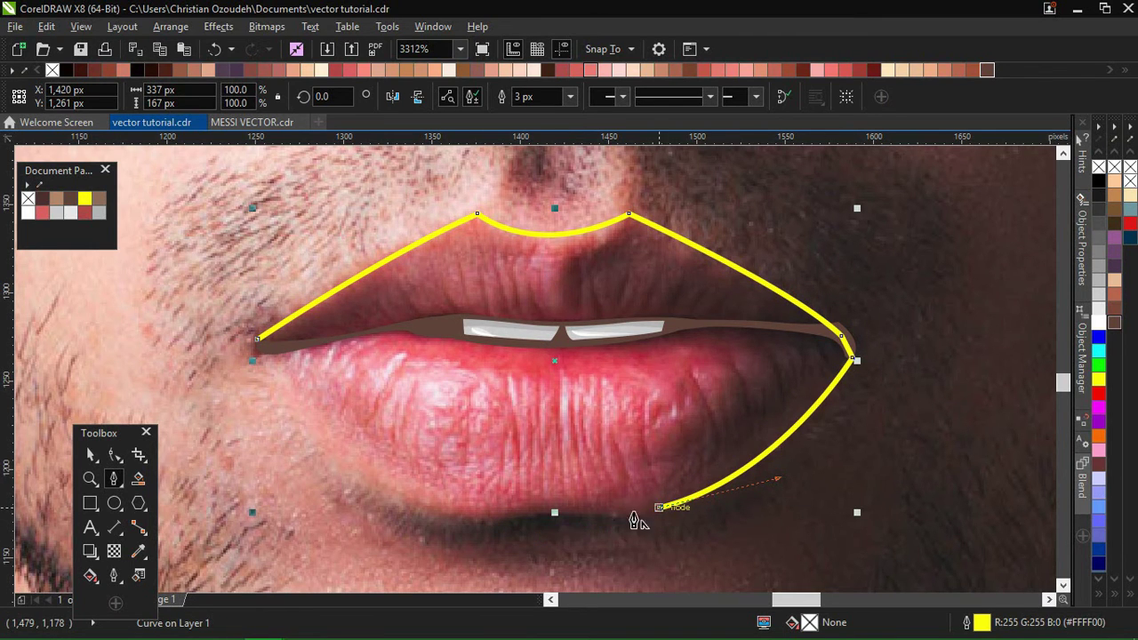
click(539, 513)
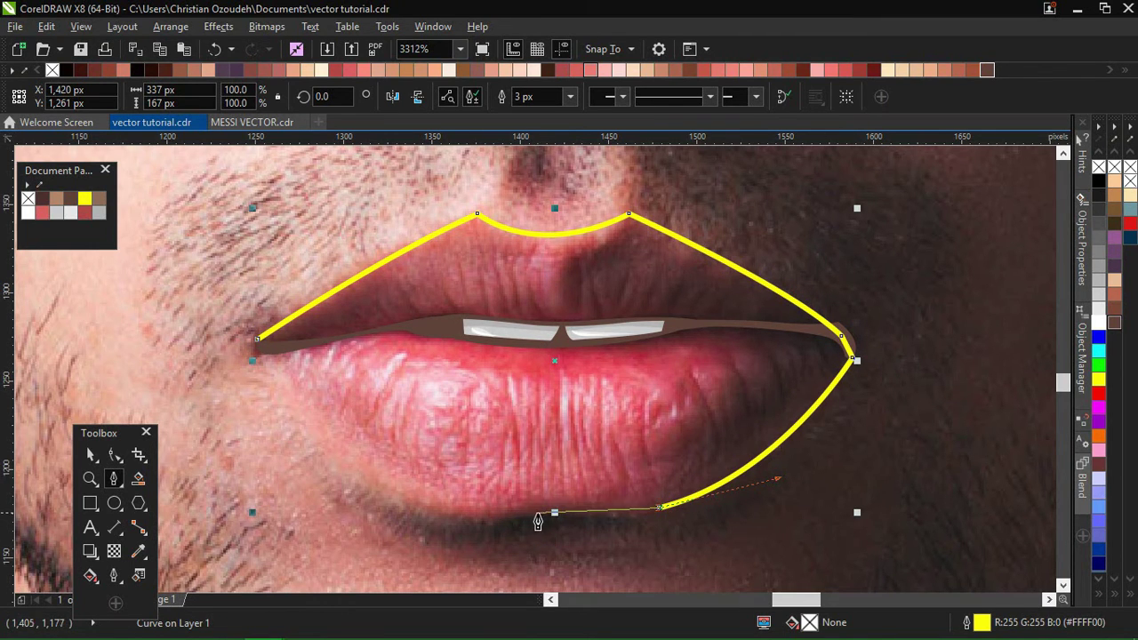
mouse_move(436, 510)
mouse_down()
mouse_move(291, 447)
mouse_move(256, 340)
mouse_move(305, 436)
mouse_move(223, 437)
mouse_up()
click(256, 340)
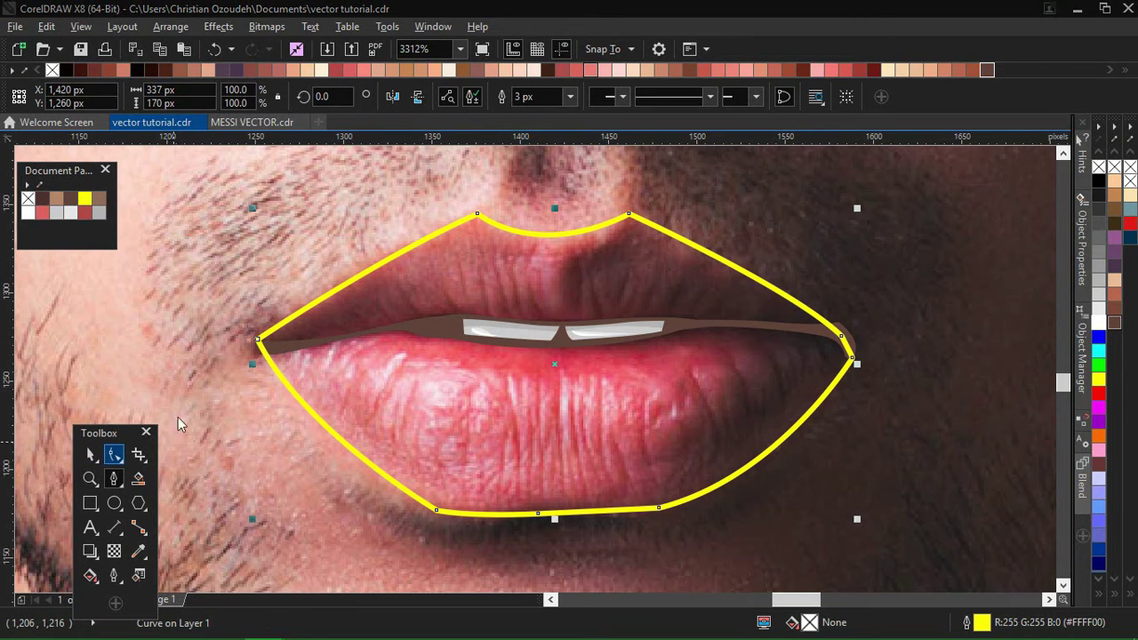
- Reorder the closed lip outline to sit directly in front of the portrait photo, behind the lip gap and teeth
key(space)
right_click(556, 370)
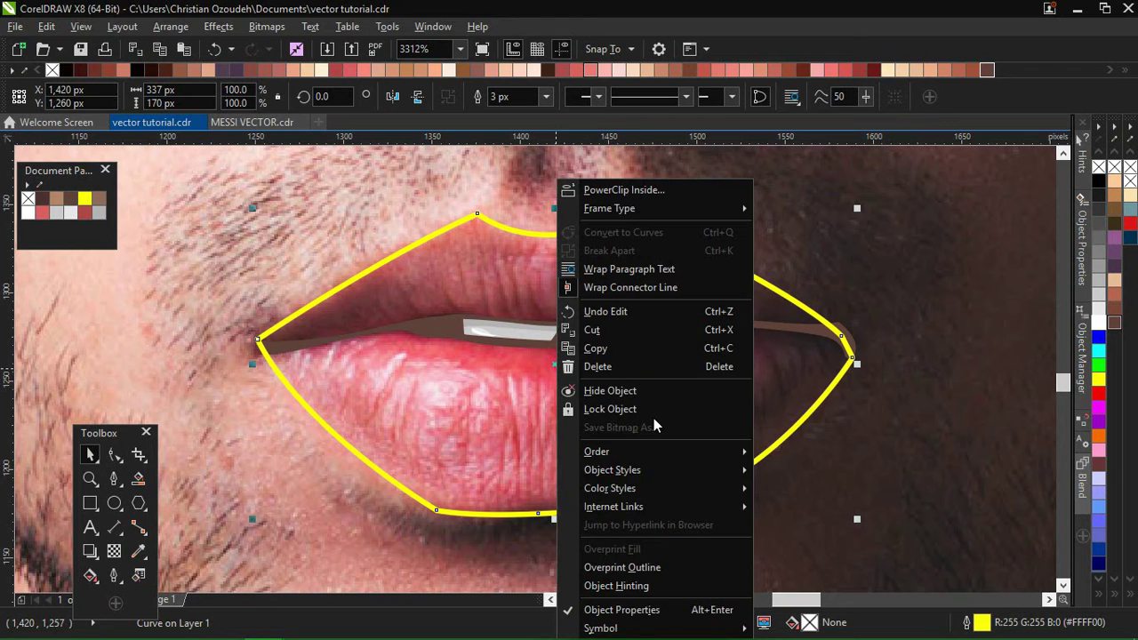
mouse_move(653, 457)
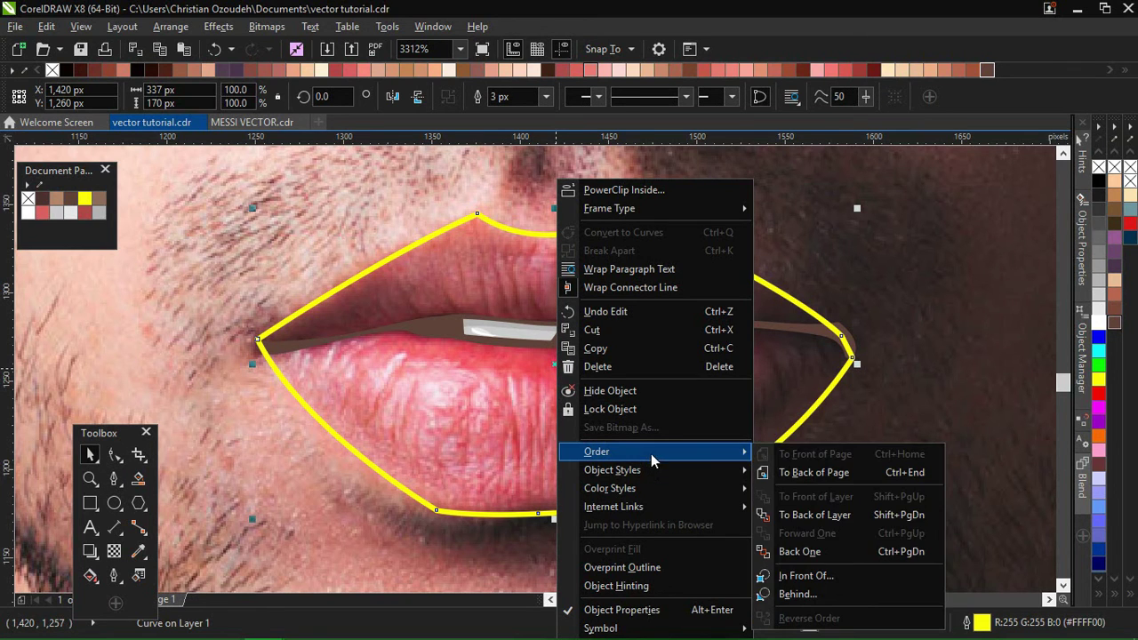
click(833, 576)
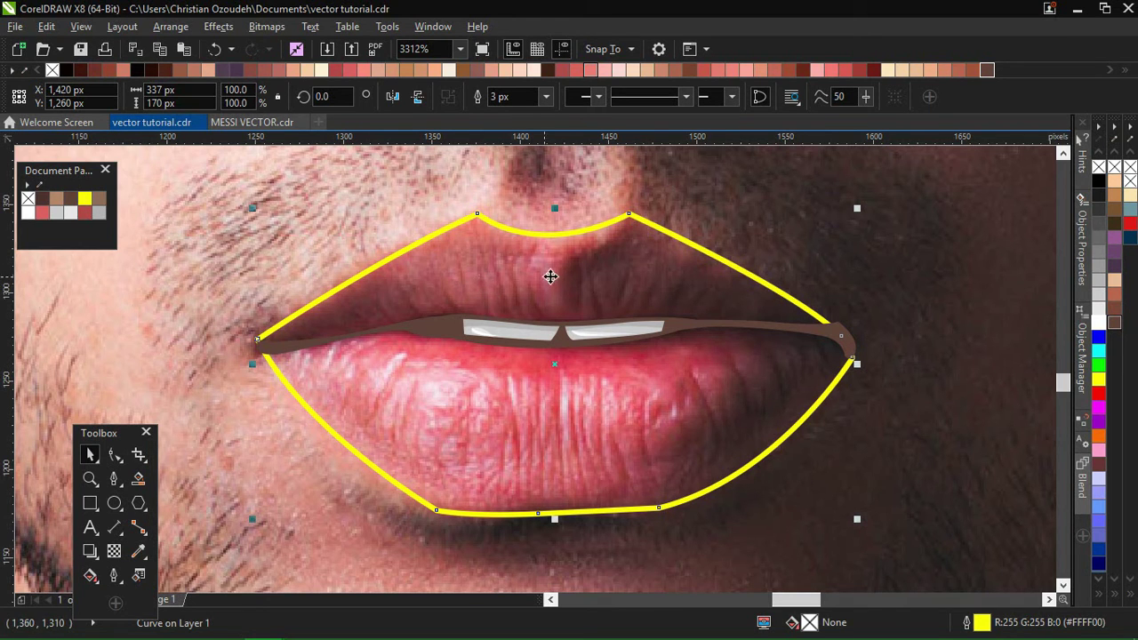
- Start a Pen shadow shape outside the left mouth corner and run it along the lip gap to the lower lip's right half
click(113, 478)
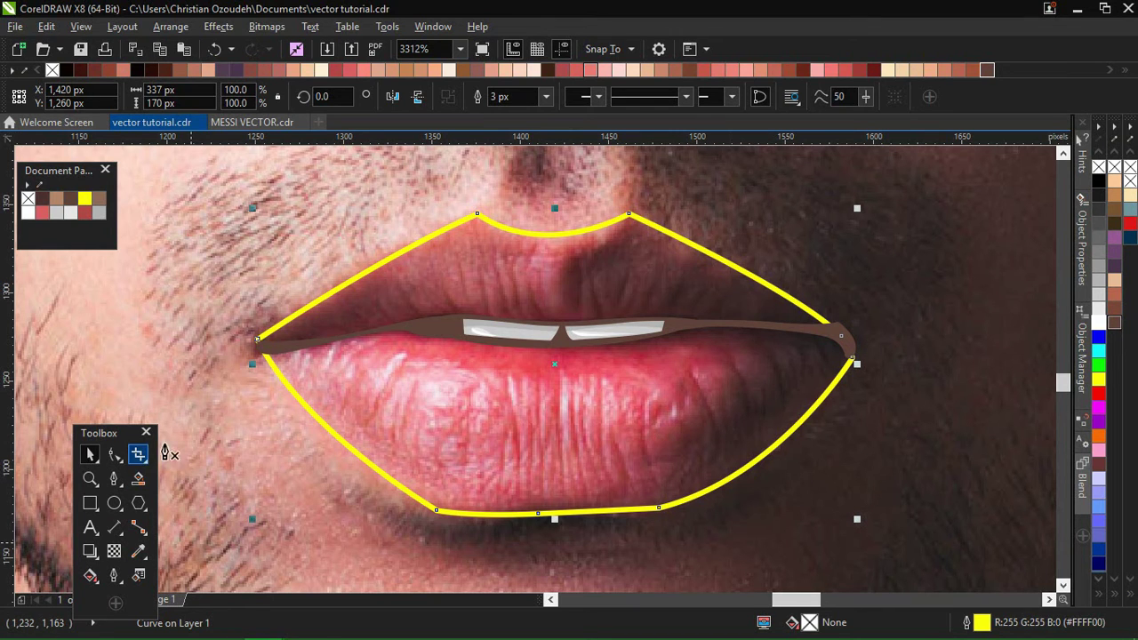
click(211, 334)
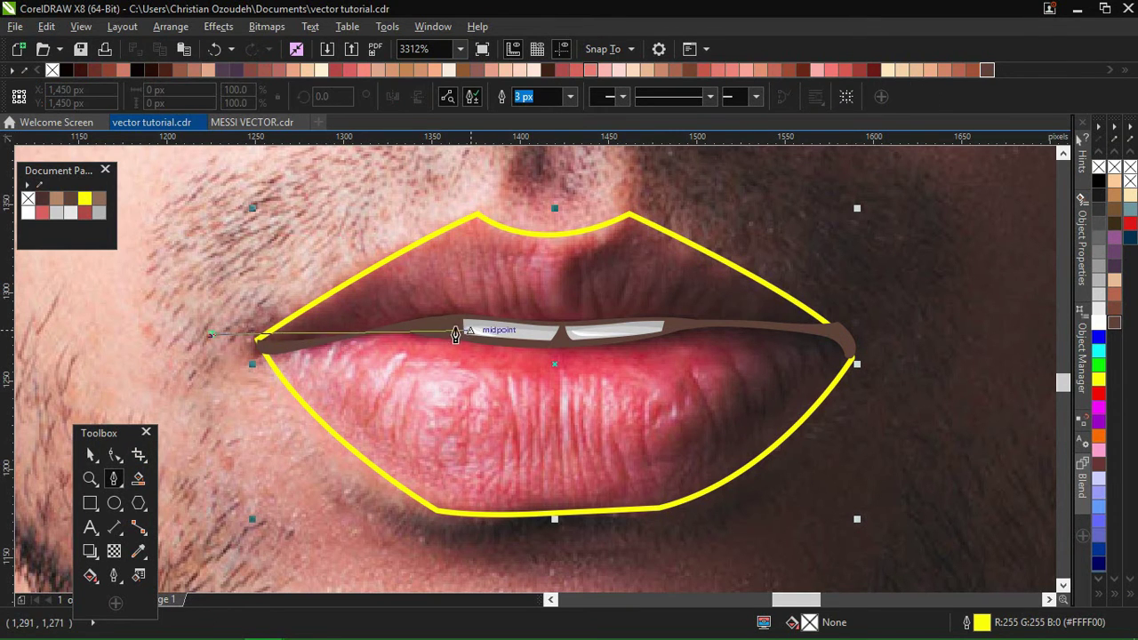
mouse_move(448, 324)
mouse_down()
mouse_move(697, 305)
mouse_move(756, 278)
mouse_move(452, 330)
mouse_up()
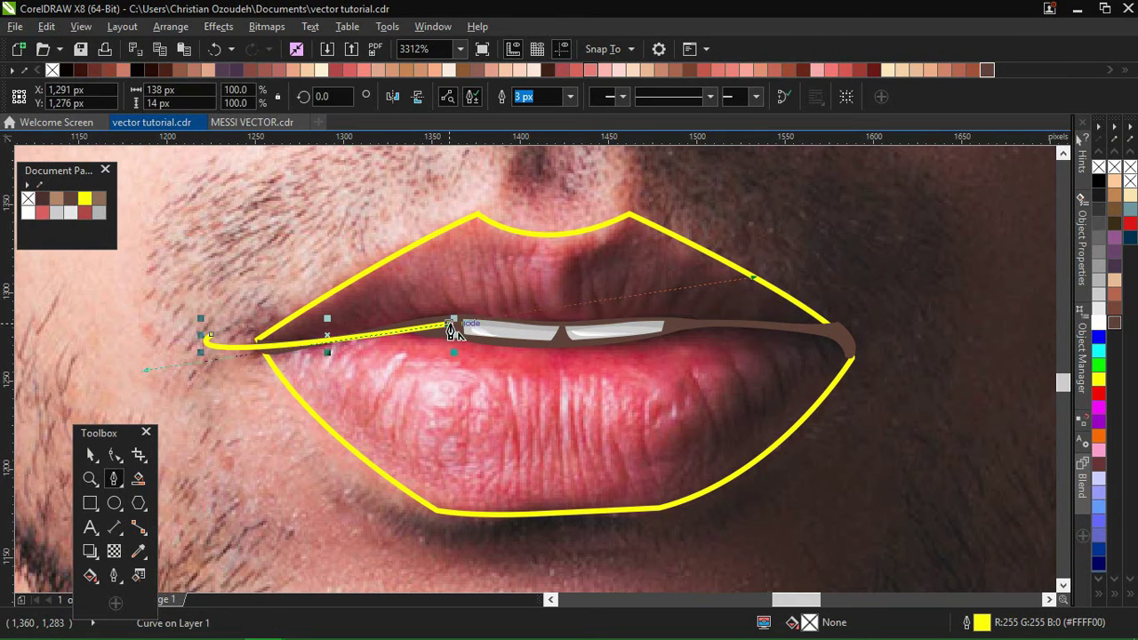
click(697, 333)
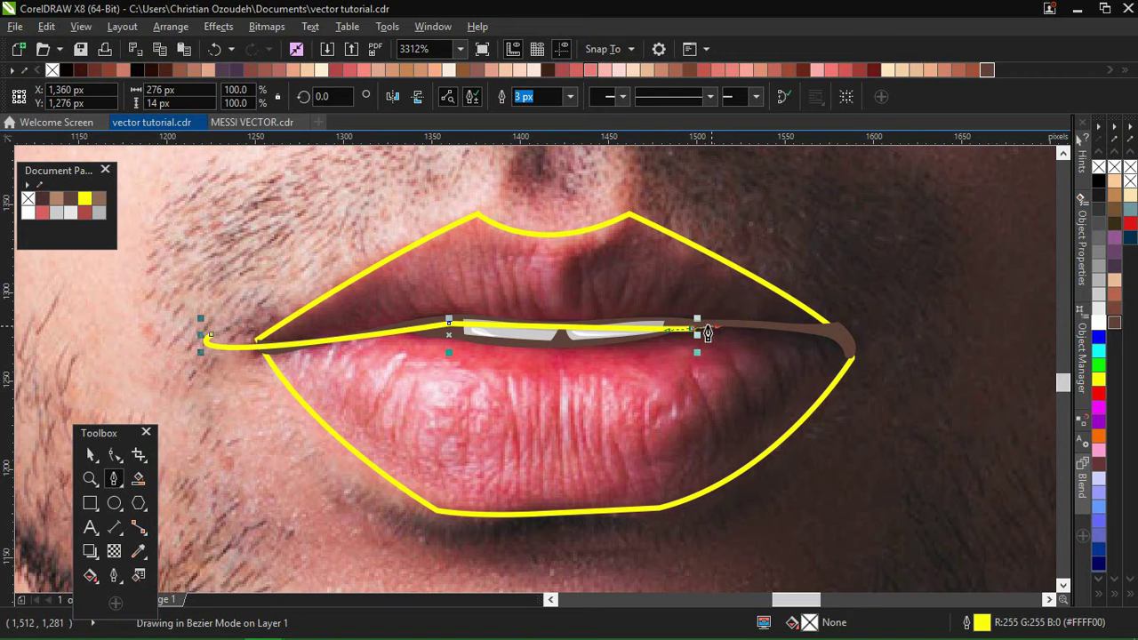
drag(685, 332, 682, 336)
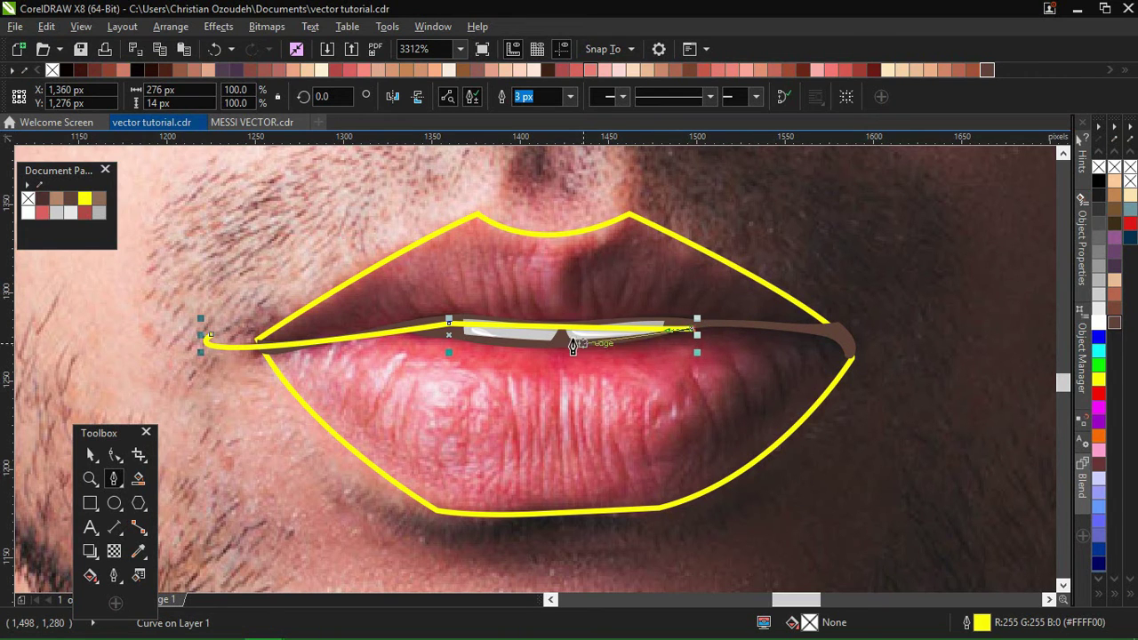
click(573, 345)
click(715, 348)
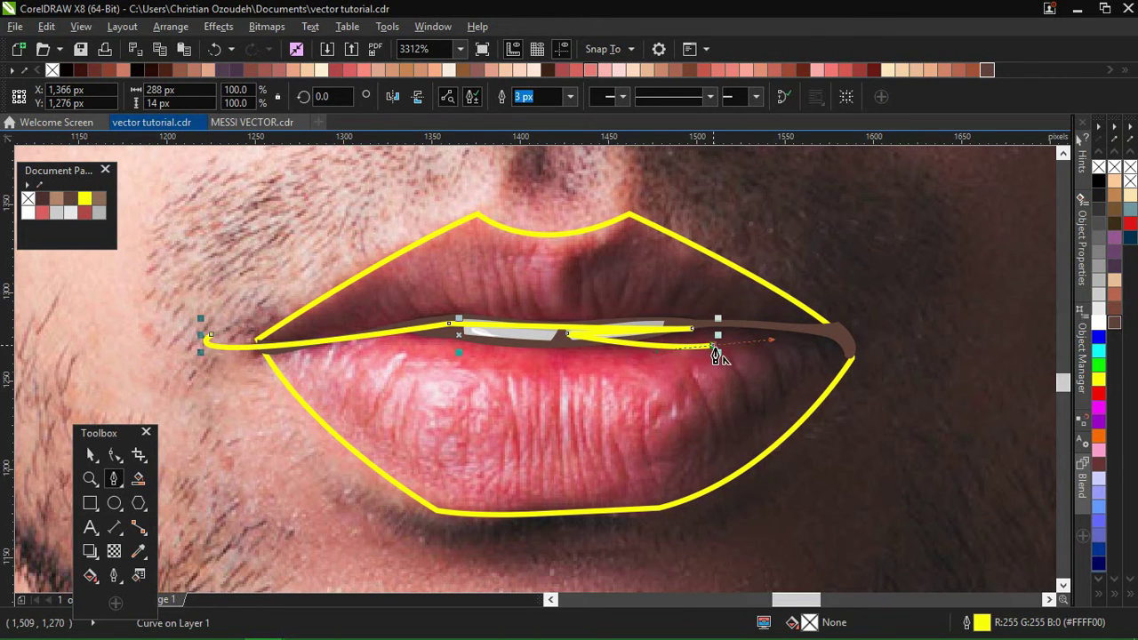
- Continue the shadow shape down the lower lip's right side with a pointed notch, then along the bottom edge to the left
click(757, 380)
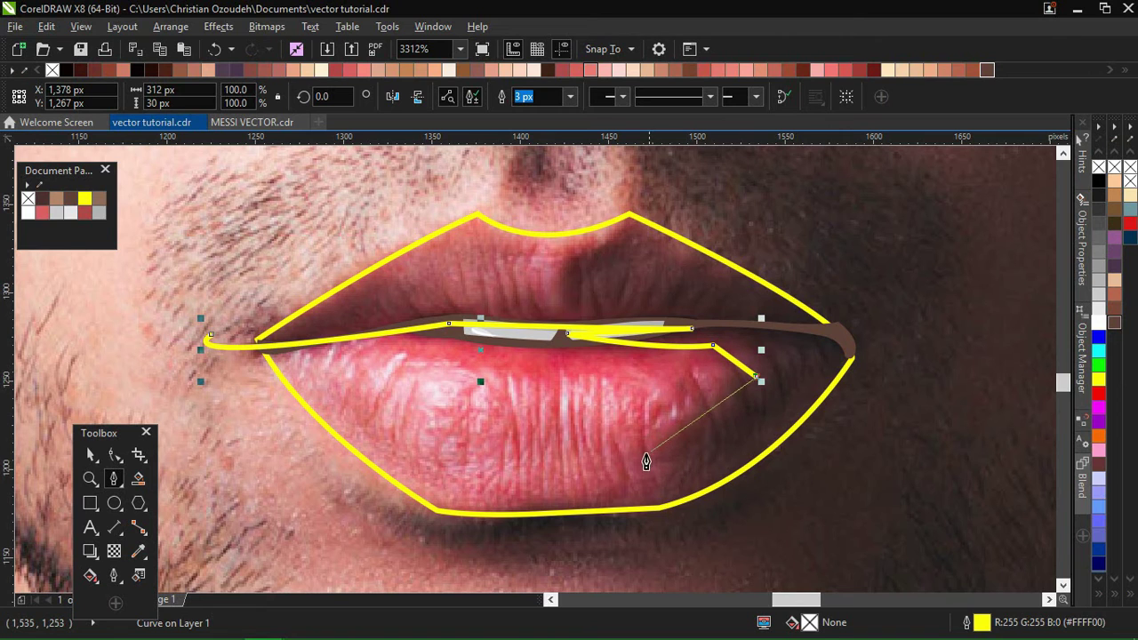
drag(640, 458, 698, 454)
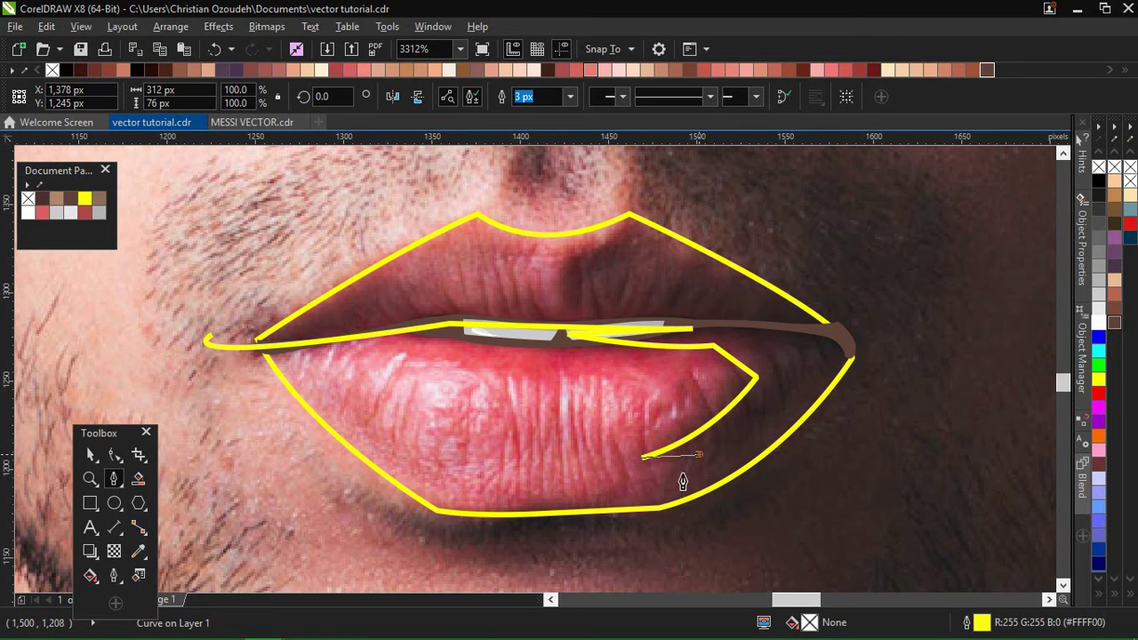
click(661, 495)
click(442, 515)
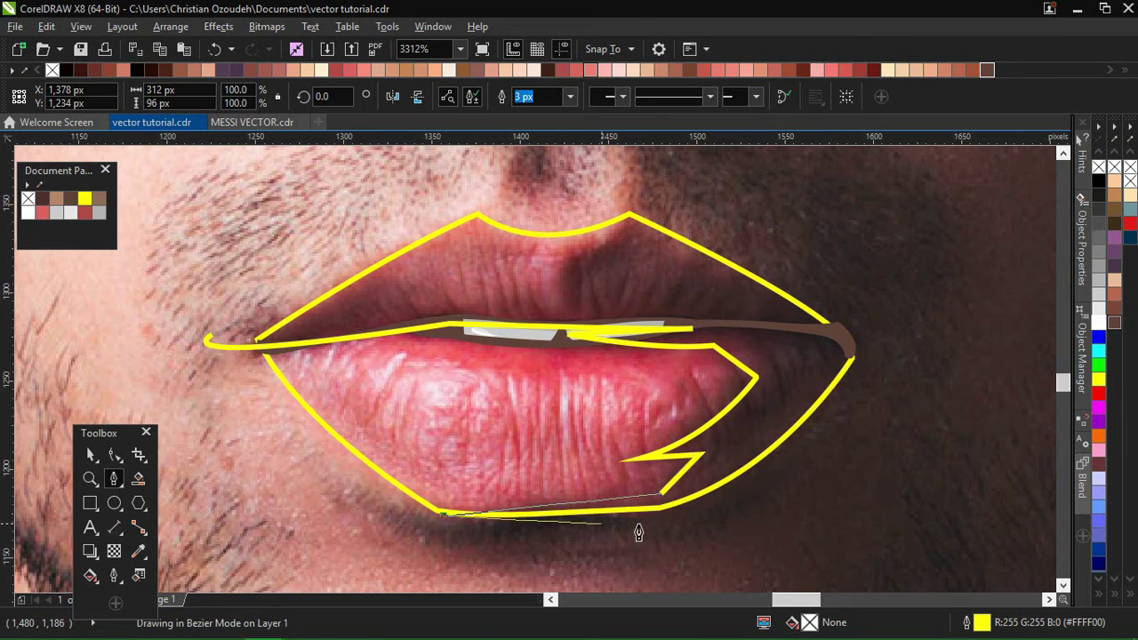
- Carry the shadow shape around outside the right mouth corner and above the upper lip, and close it at about 402 by 197 px
drag(786, 518, 843, 495)
click(917, 333)
click(696, 182)
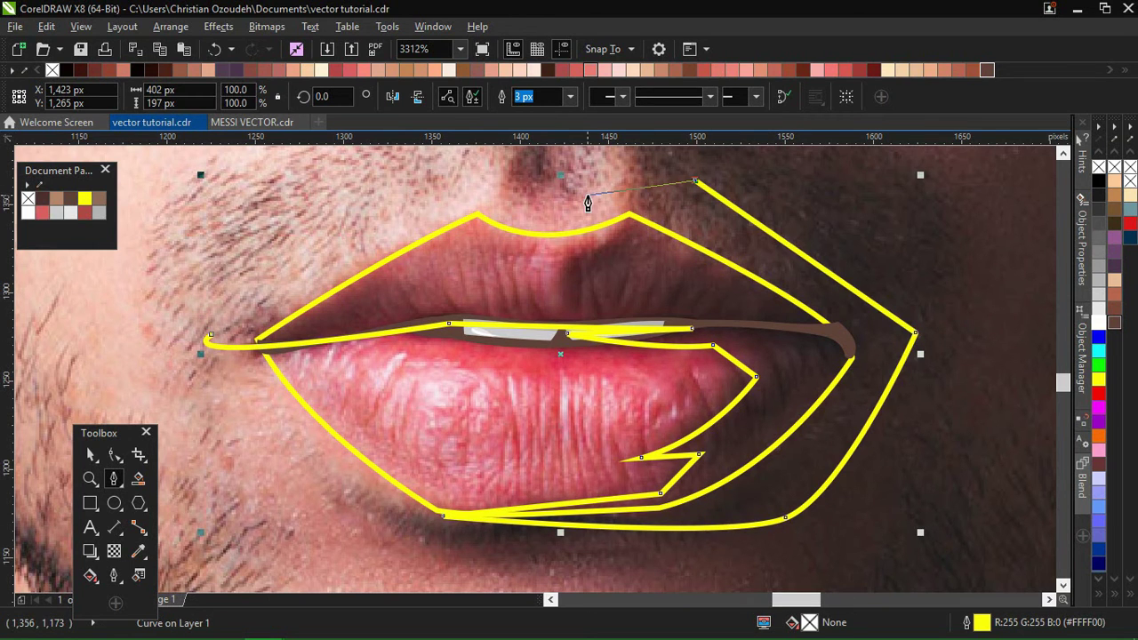
click(632, 197)
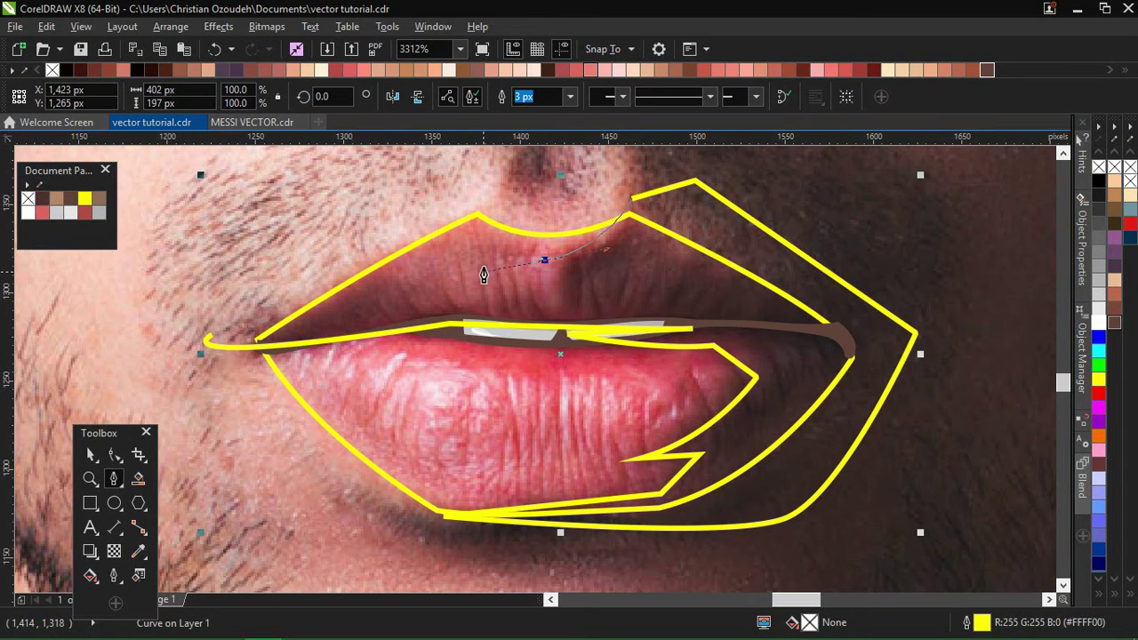
drag(472, 241, 480, 272)
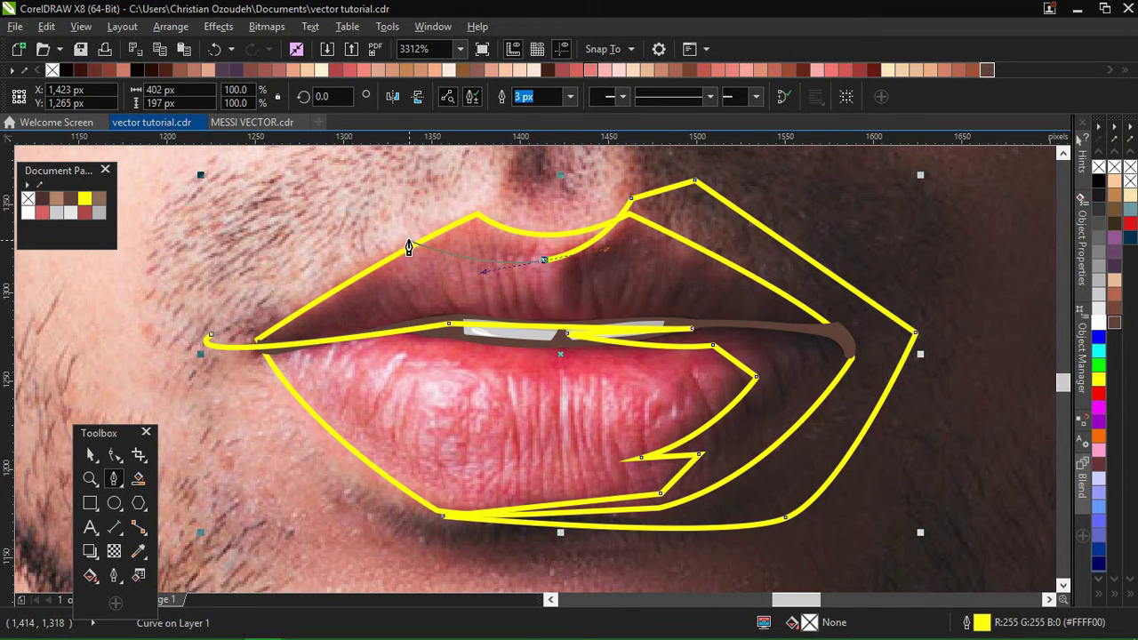
key(space)
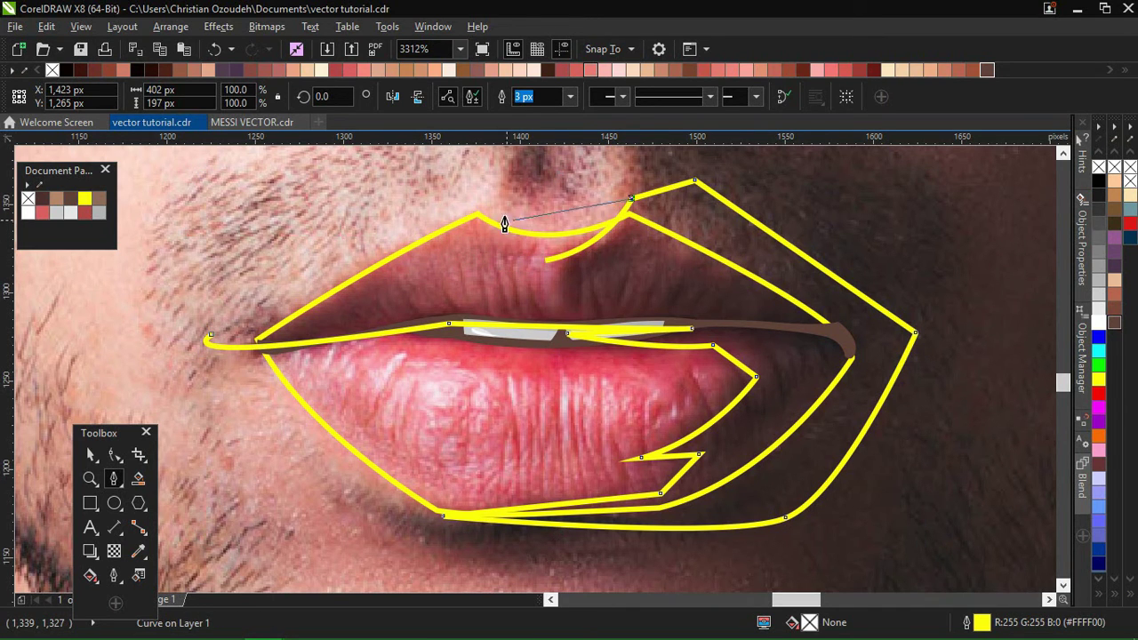
click(450, 188)
click(211, 335)
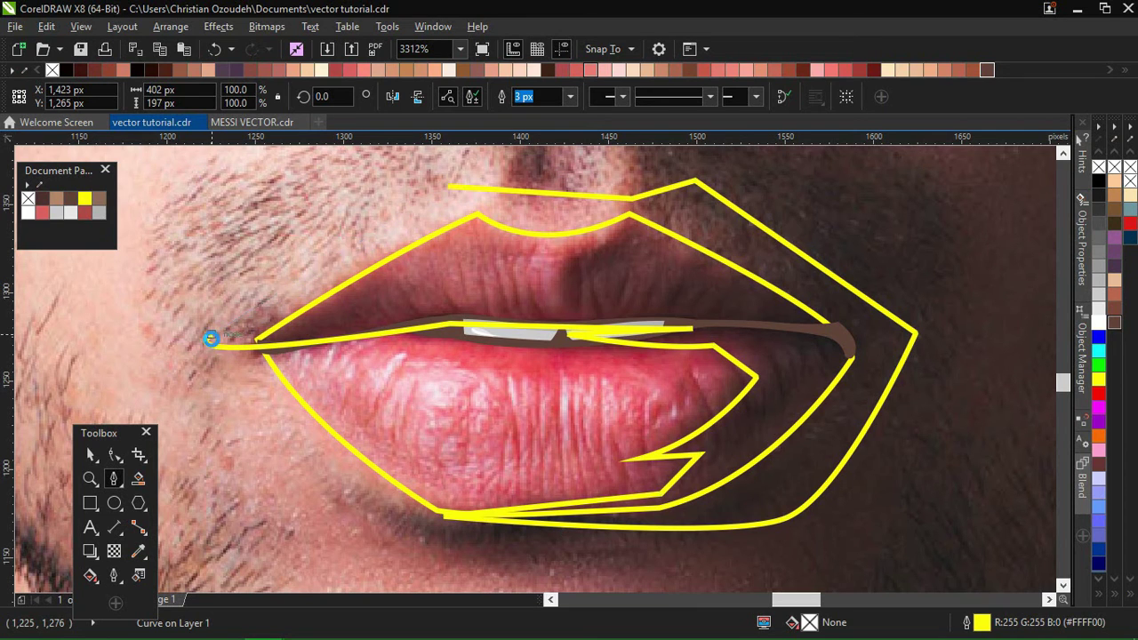
key(space)
- Intersect the shadow shape with the lip outline and delete the original oversized shadow shape
shift+click(355, 457)
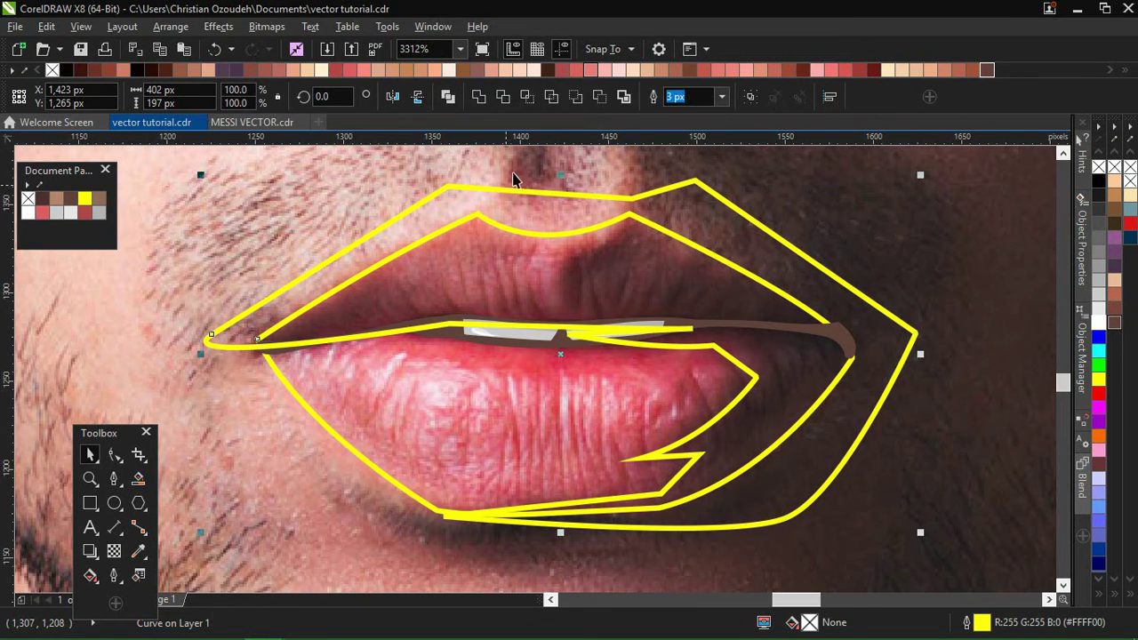
click(522, 96)
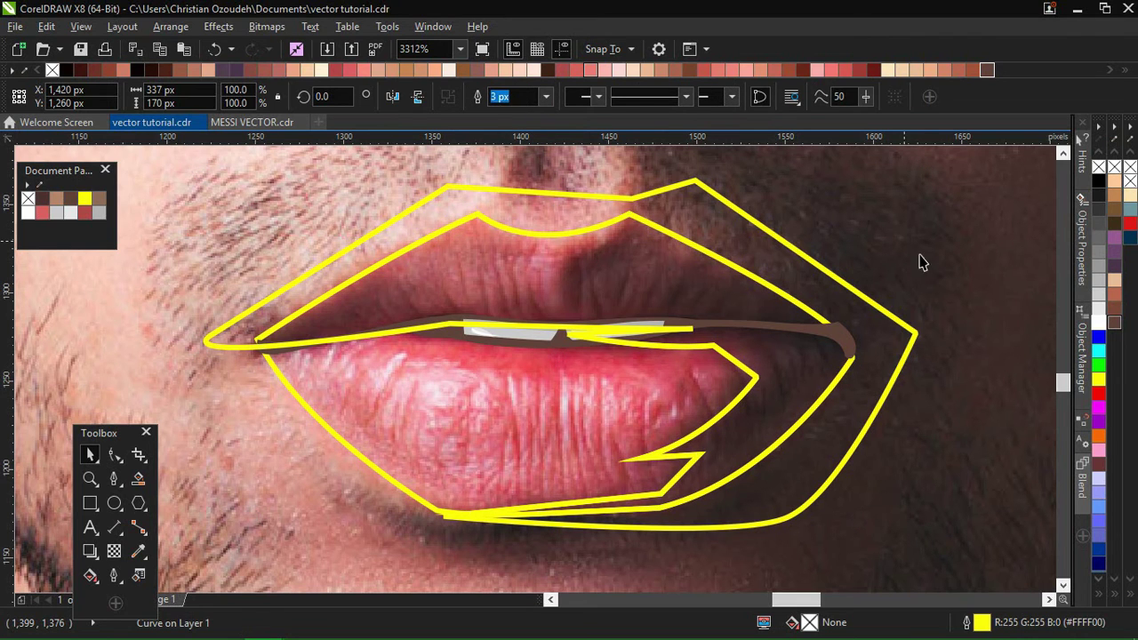
click(916, 343)
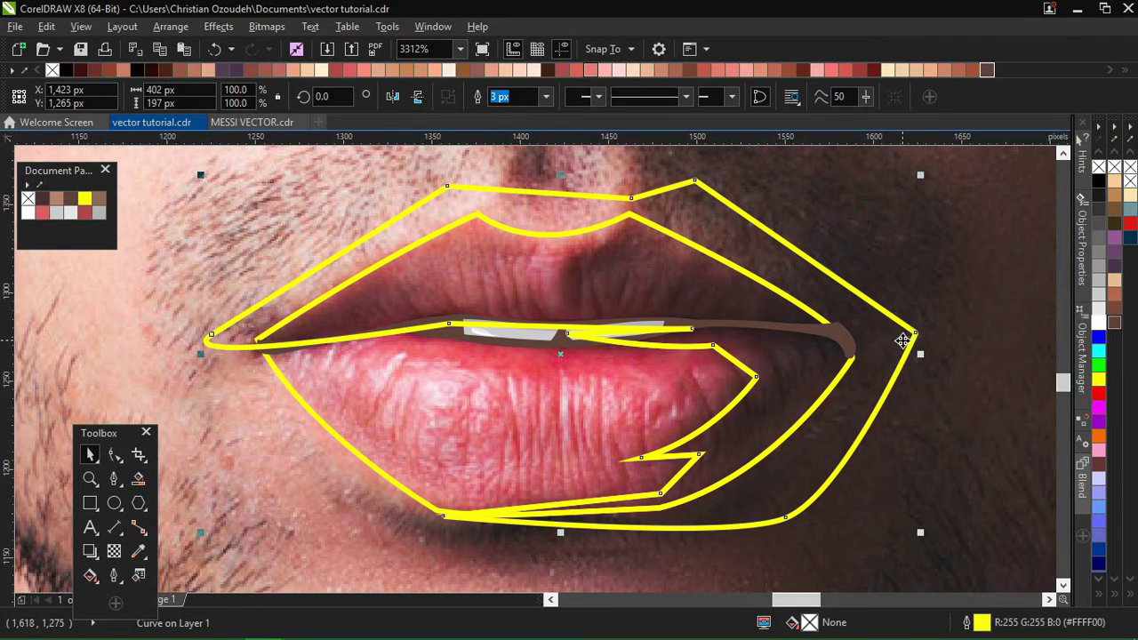
key(Delete)
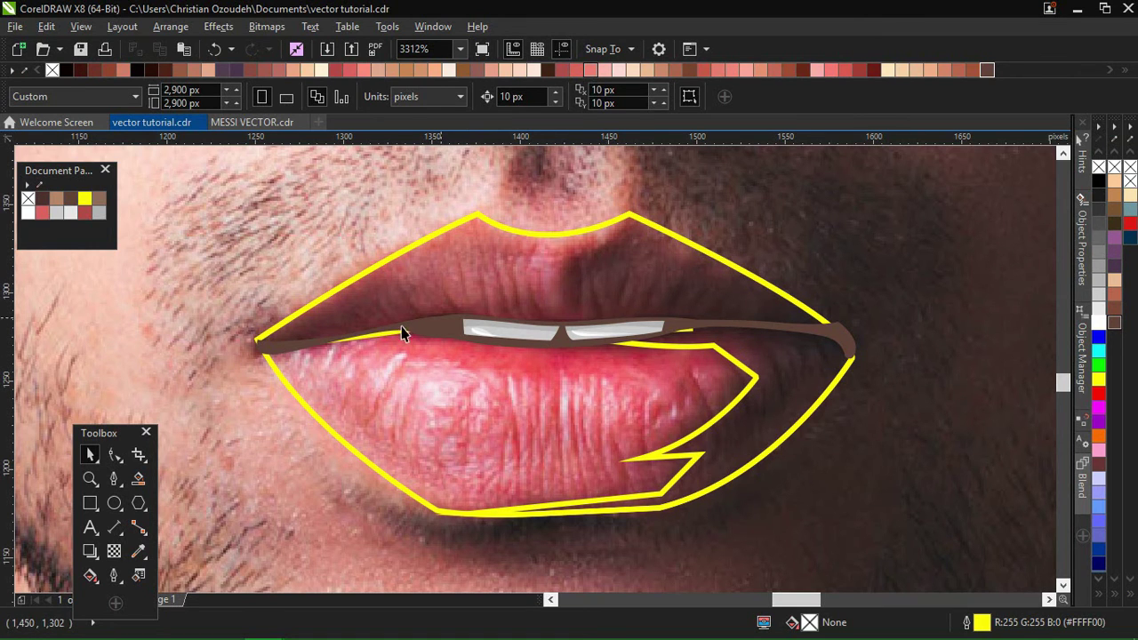
- Draw a closed Pen highlight shape about 188 by 67 px across the upper lip's left half, with a point reaching down to the lip gap
click(116, 481)
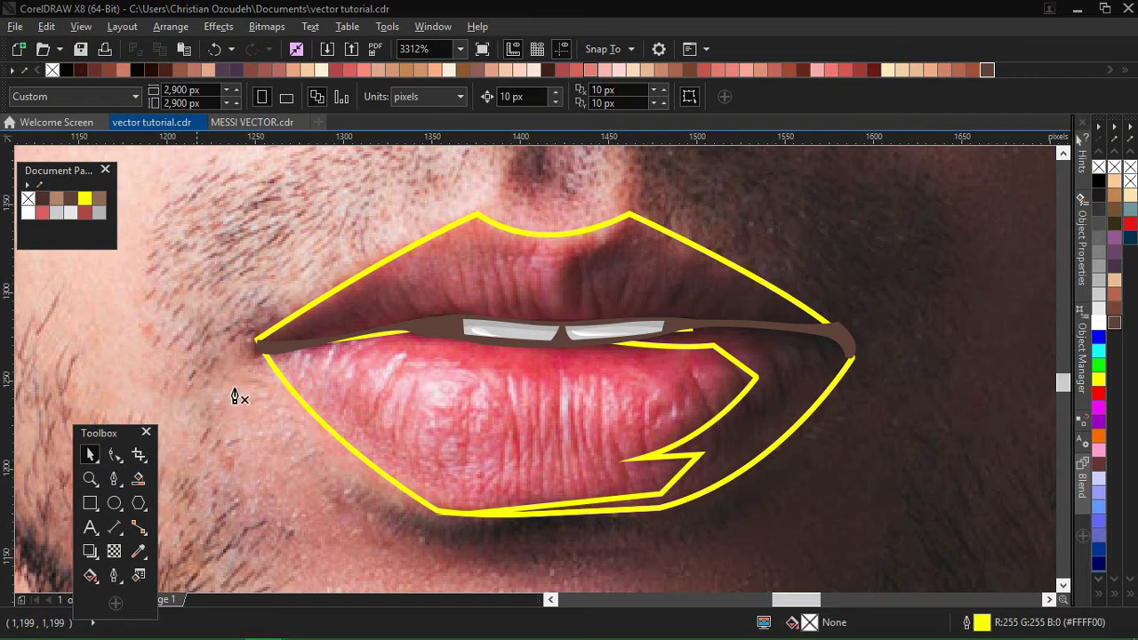
click(625, 199)
click(582, 250)
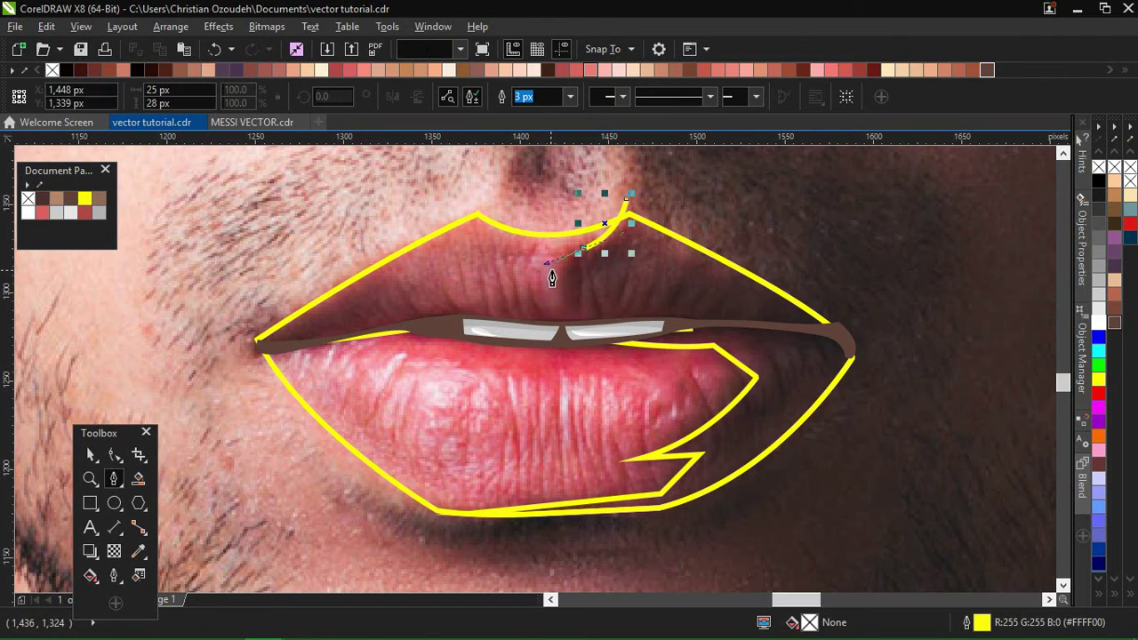
drag(549, 267, 526, 285)
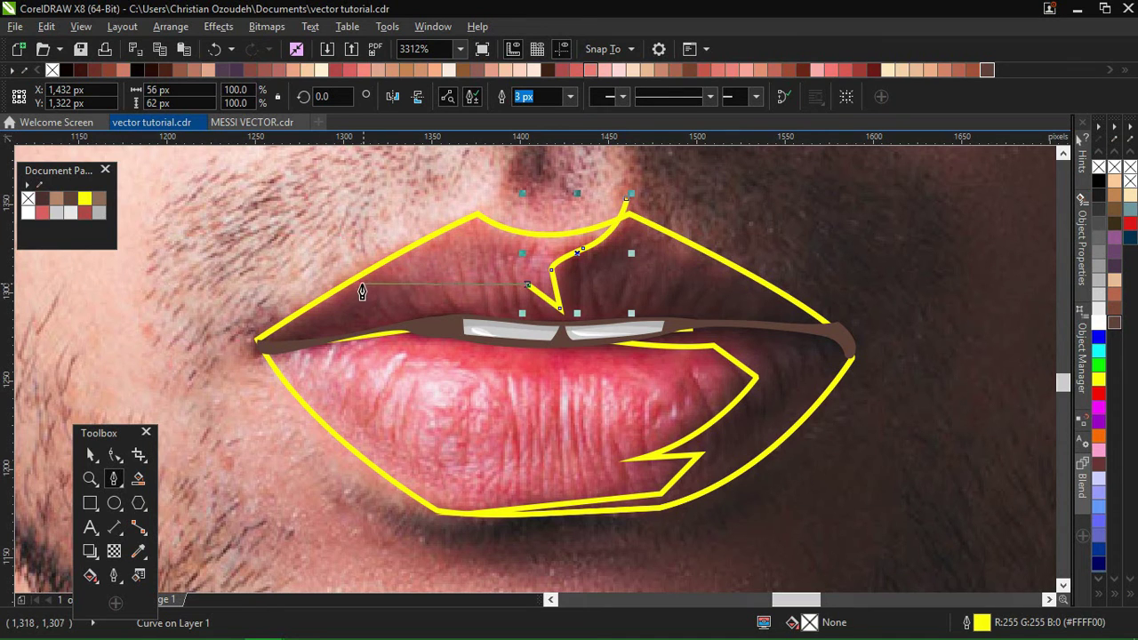
drag(353, 279, 254, 305)
click(309, 216)
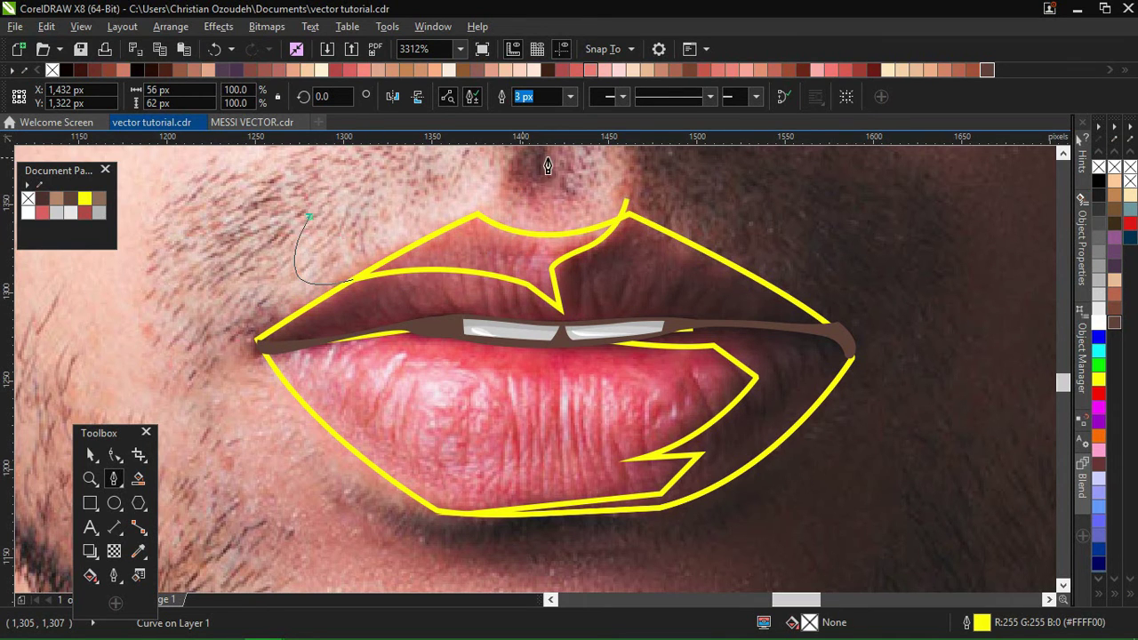
drag(628, 206, 360, 275)
- Intersect the upper-lip highlight shape with the lip outline and delete the original oversized highlight shape
click(93, 454)
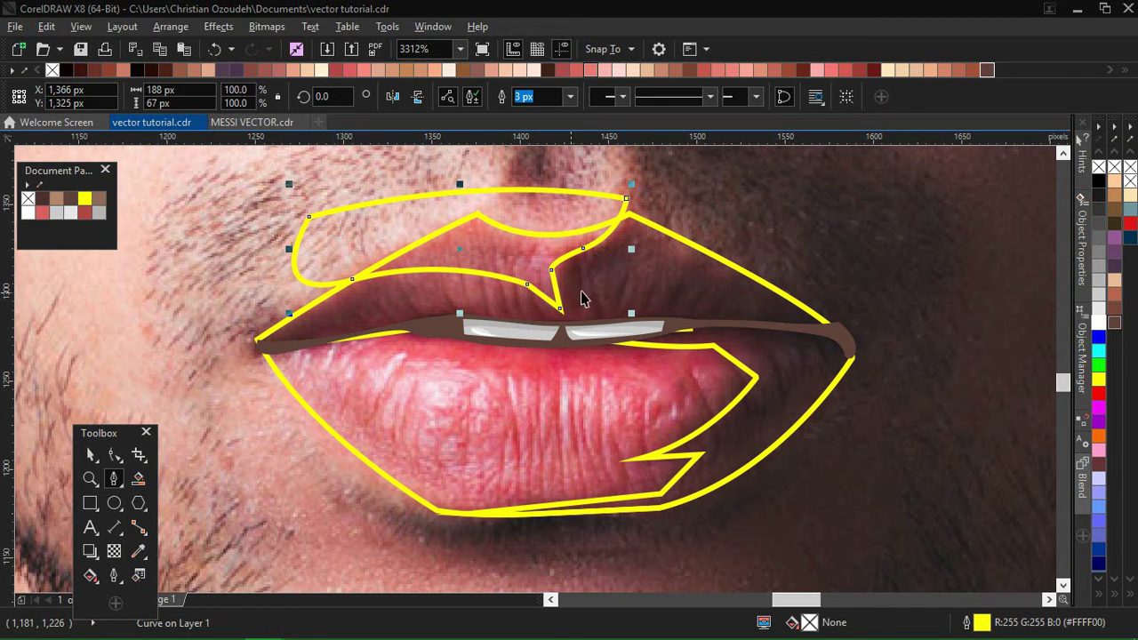
key(space)
shift+click(687, 244)
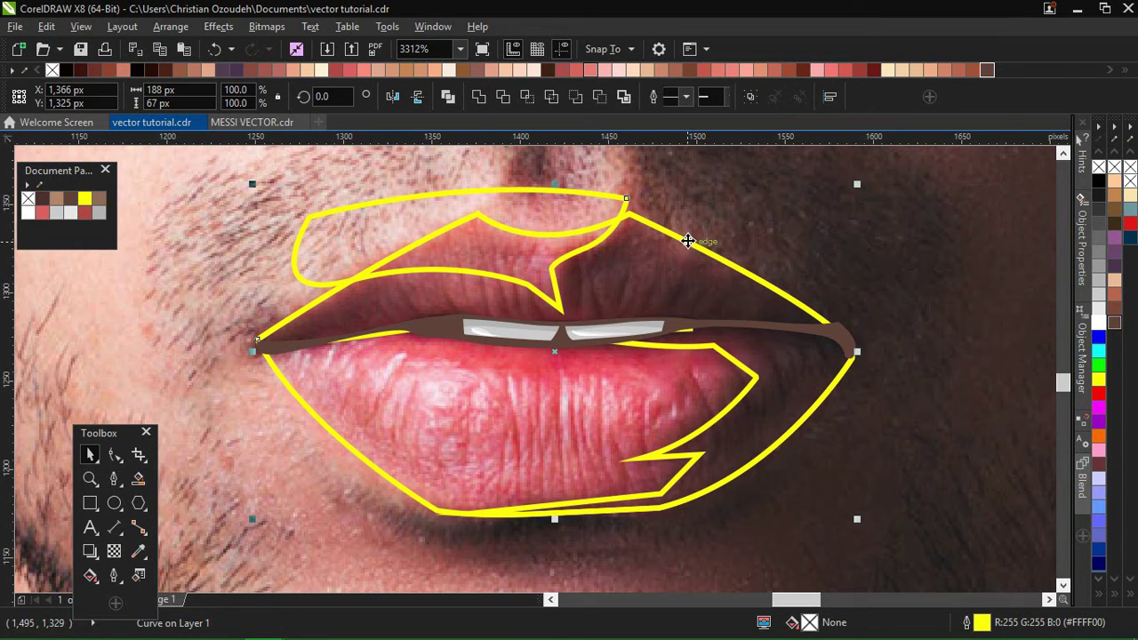
click(528, 101)
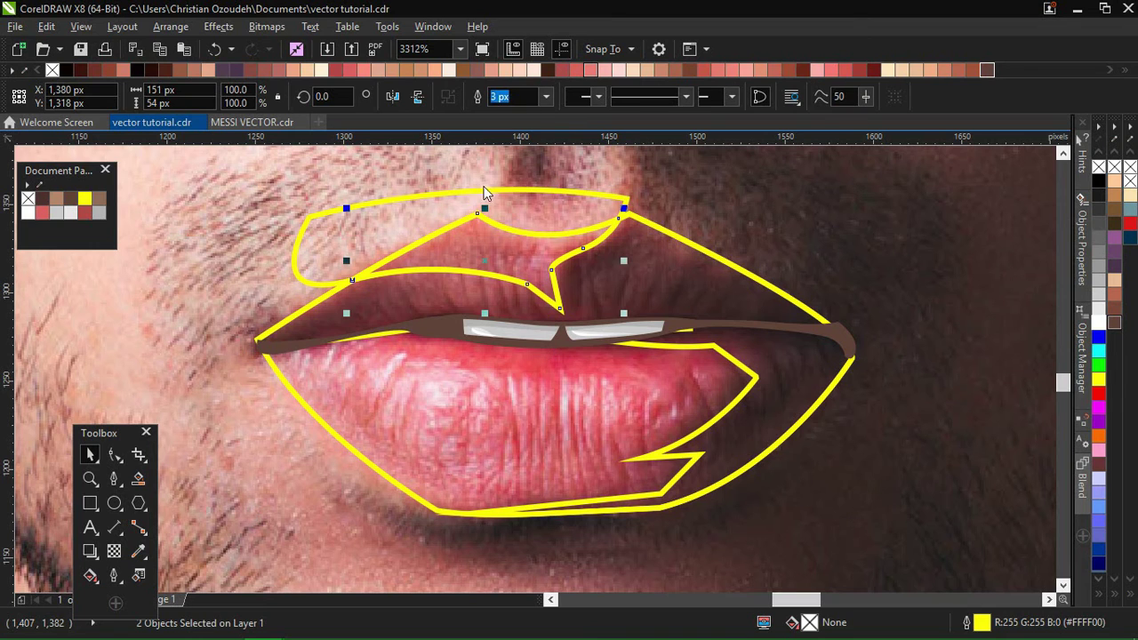
click(305, 255)
key(Delete)
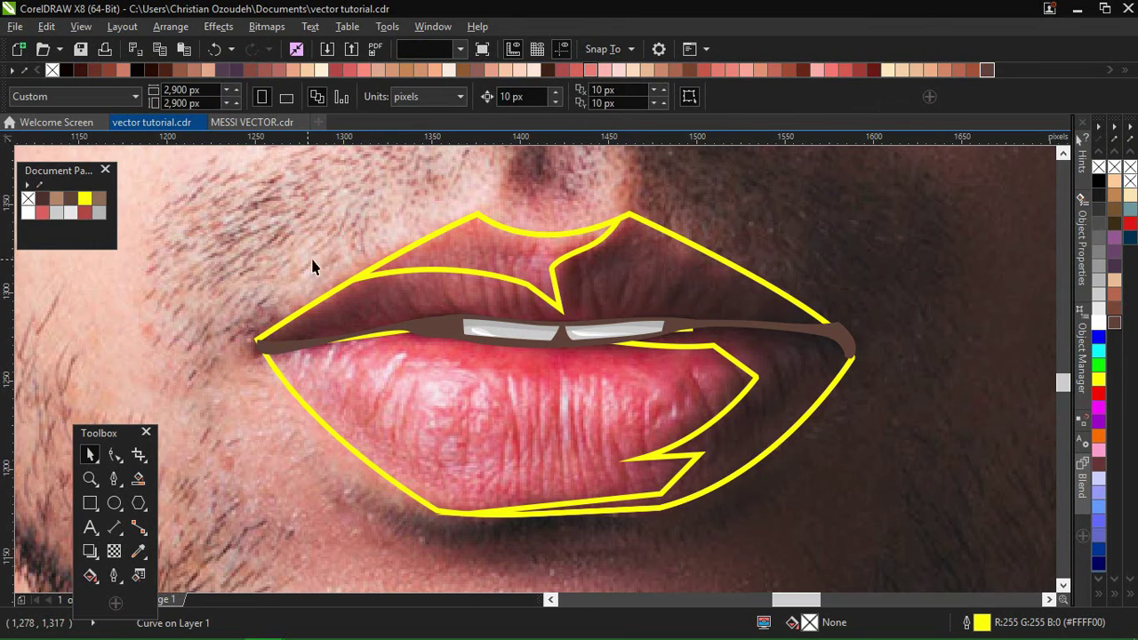
- Draw a closed Pen highlight shape about 183 px wide across the upper part of the lower lip
click(138, 479)
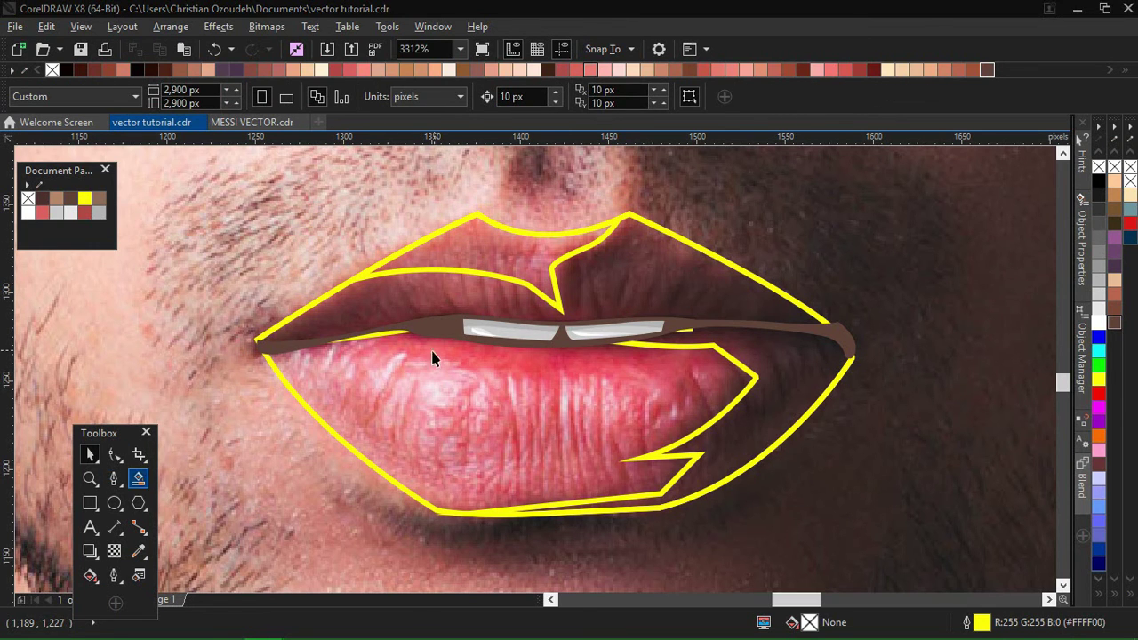
click(114, 479)
click(142, 378)
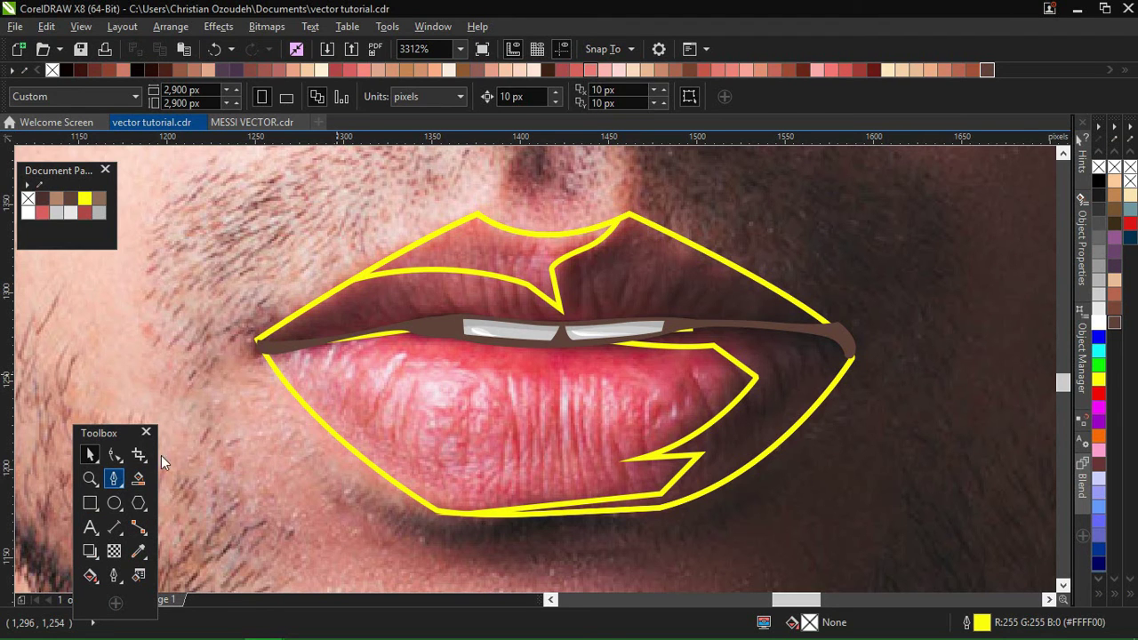
click(375, 360)
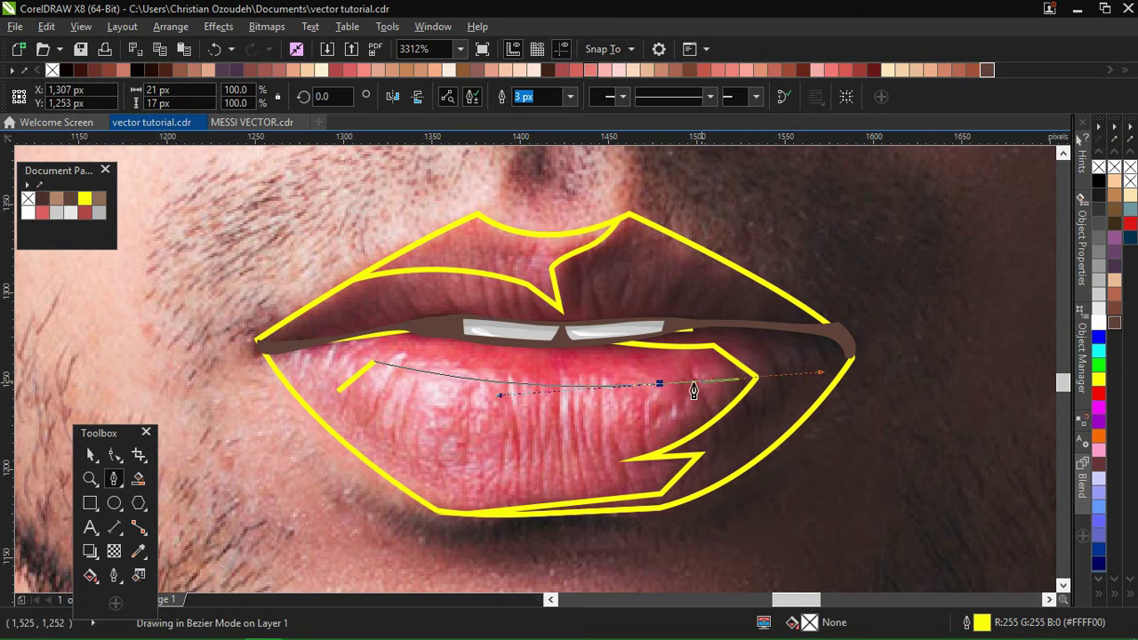
click(662, 388)
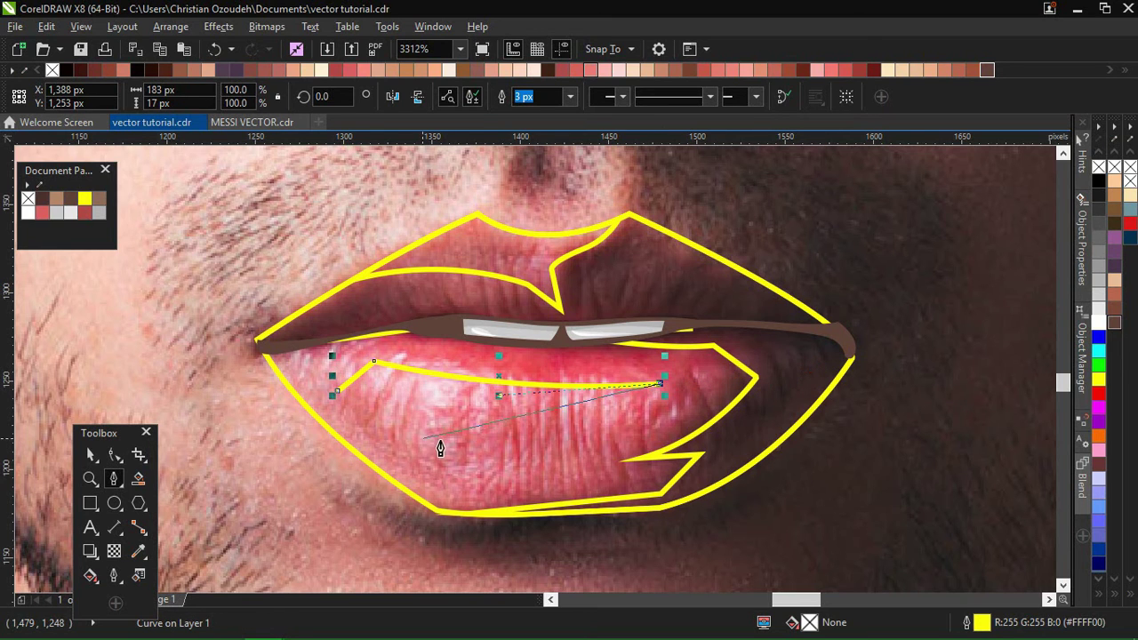
mouse_move(337, 393)
mouse_down()
mouse_move(483, 483)
mouse_move(508, 528)
mouse_move(498, 507)
mouse_move(461, 496)
mouse_up()
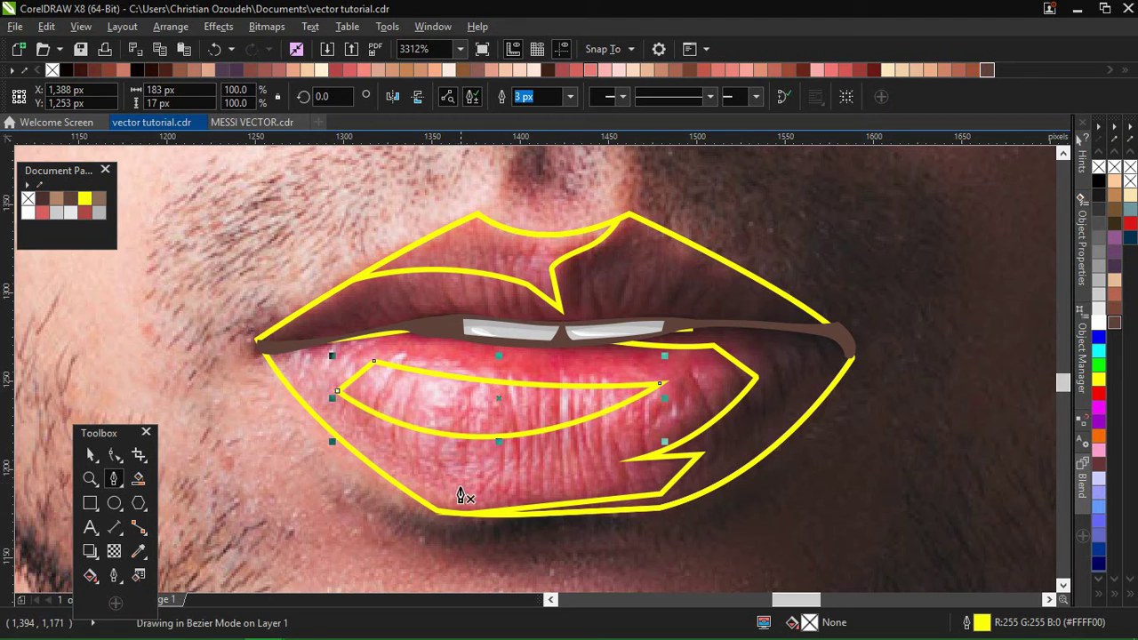
- Draw a smaller crescent highlight about 76 by 14 px below the large highlight on the lower lip
click(418, 458)
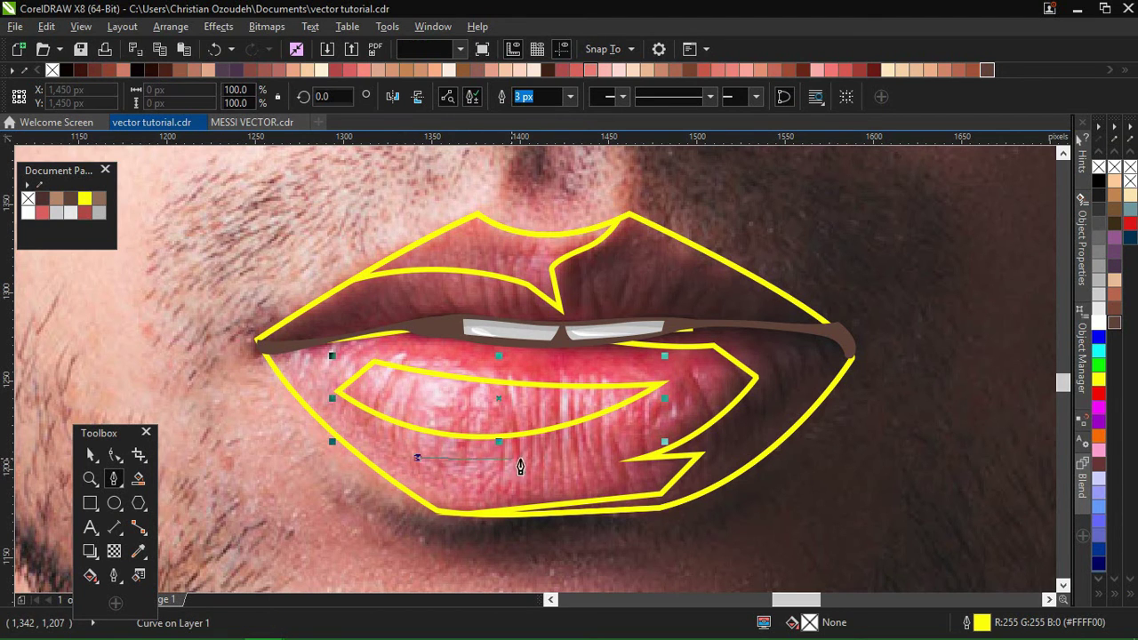
click(551, 451)
key(ctrl+z)
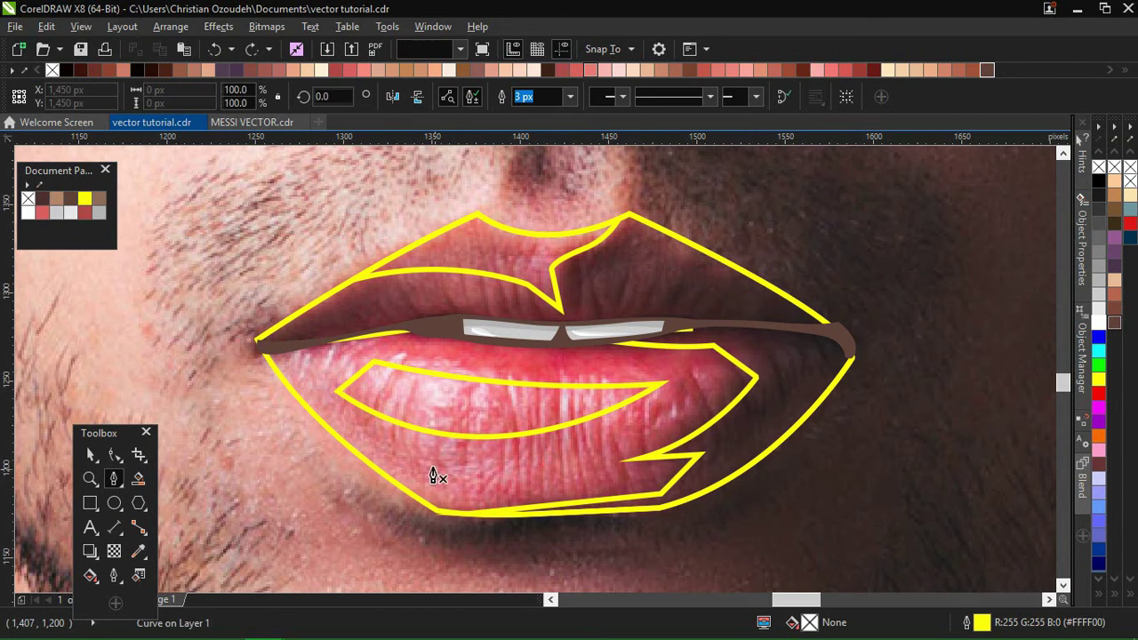
key(ctrl+shift+z)
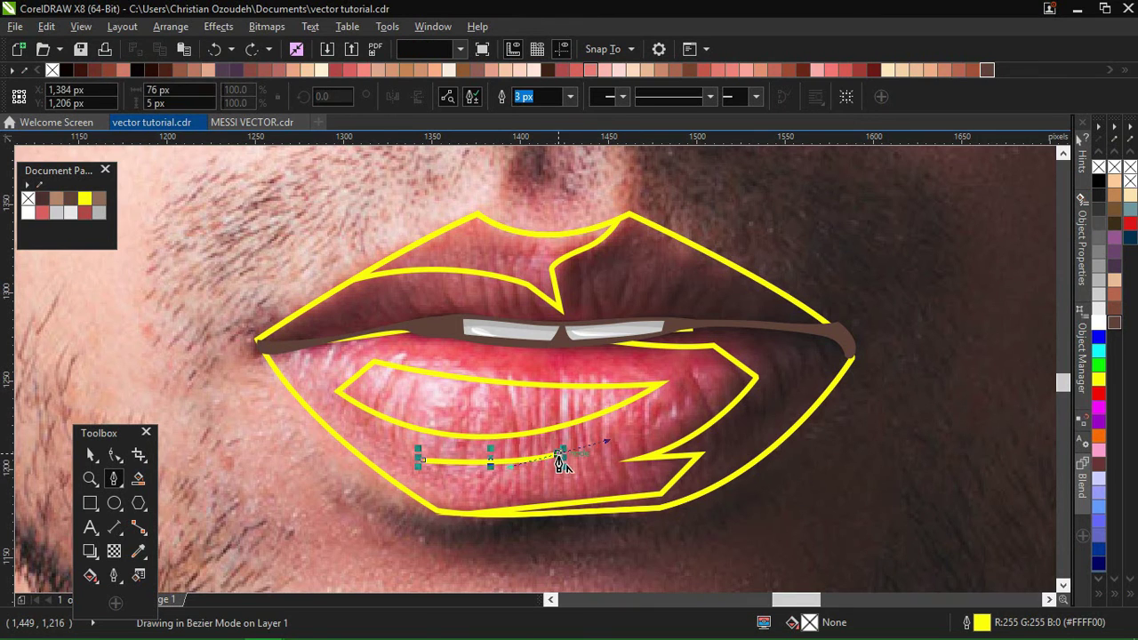
drag(424, 466, 455, 501)
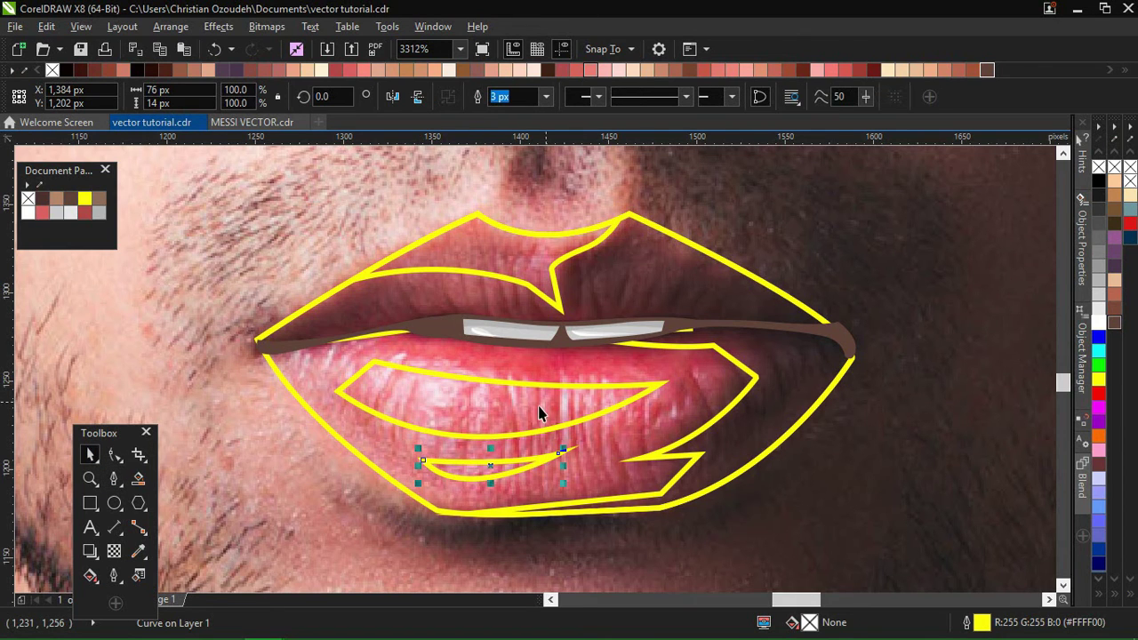
- Fill the lip outline with the medium red #DA5D61 and the shadow shape with the darker red
click(316, 407)
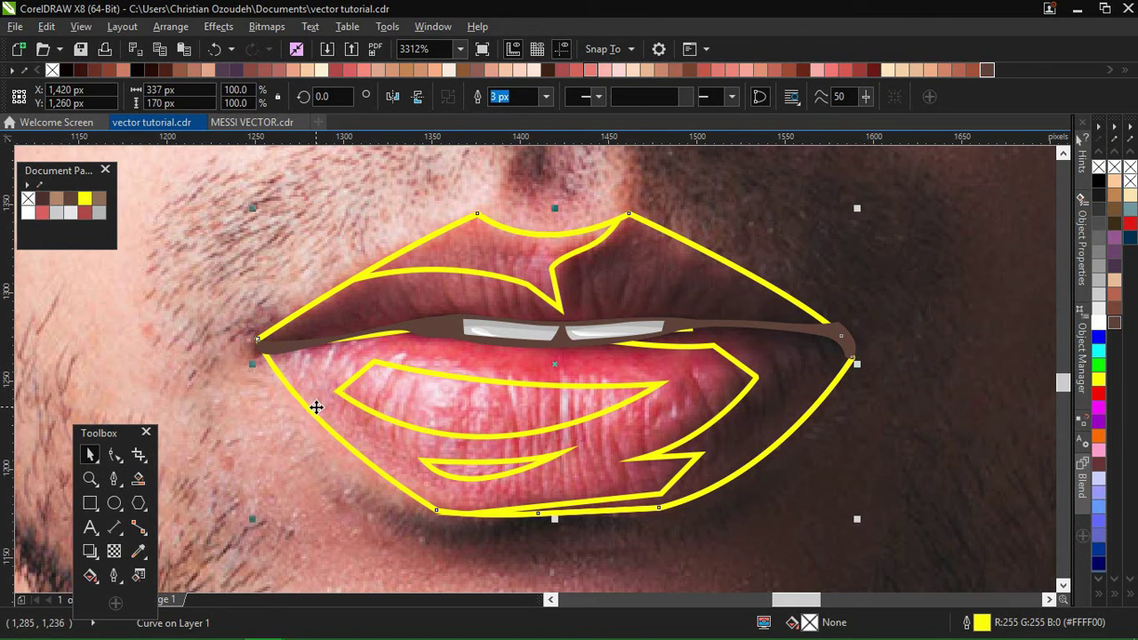
click(350, 70)
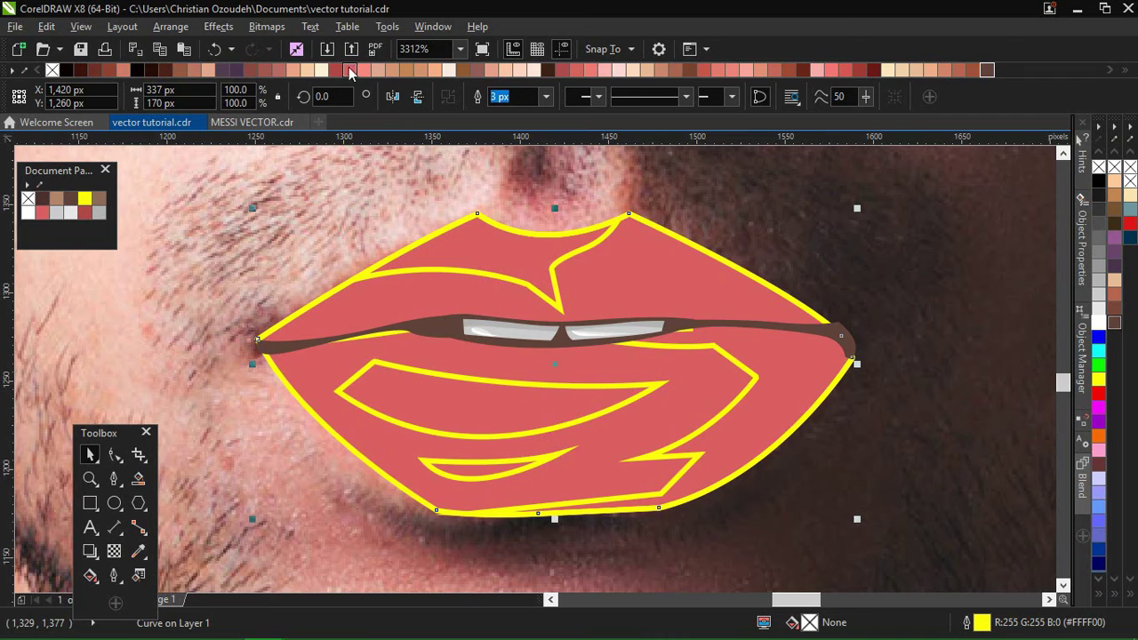
click(522, 277)
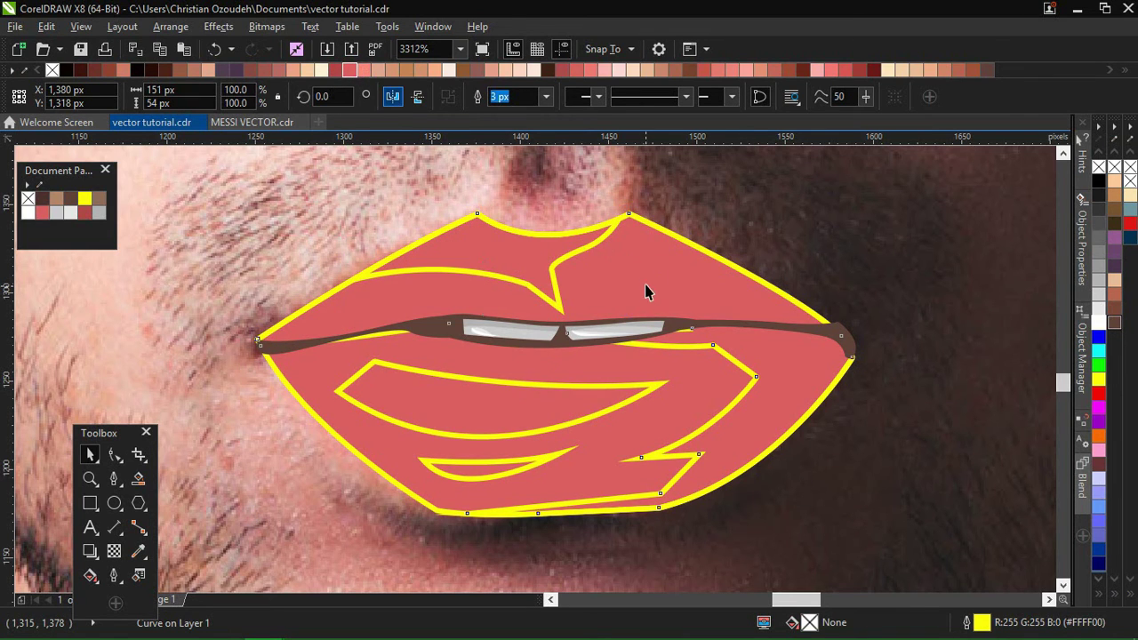
click(335, 69)
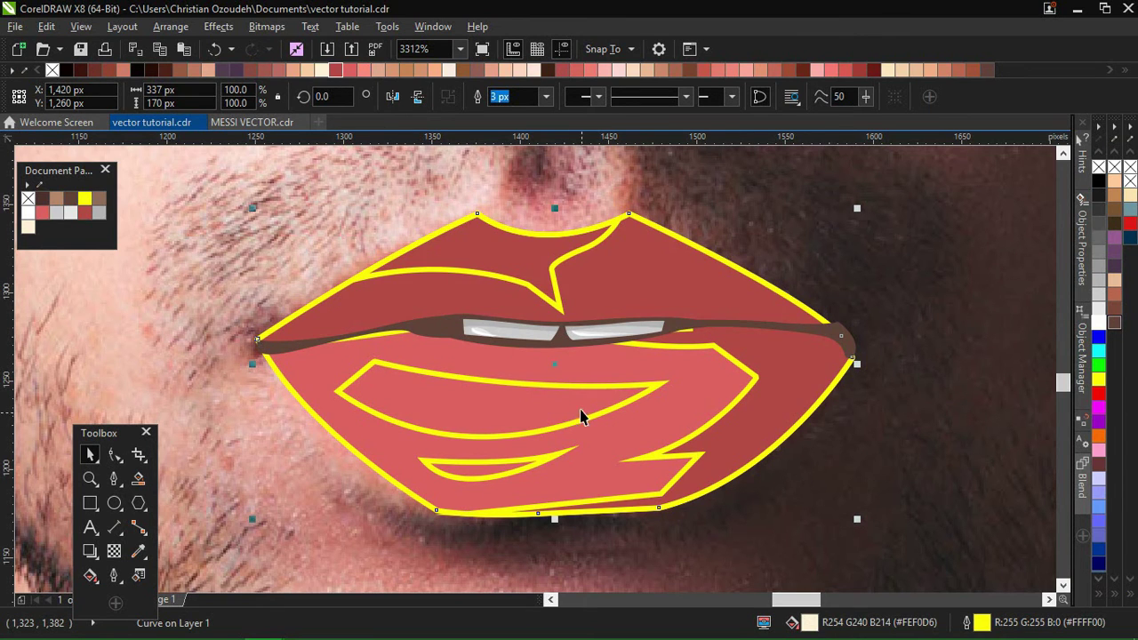
- Fill both lower-lip highlights with light pink #FB857B and the upper-lip highlight with medium red #DA5D61
click(538, 426)
shift+click(526, 457)
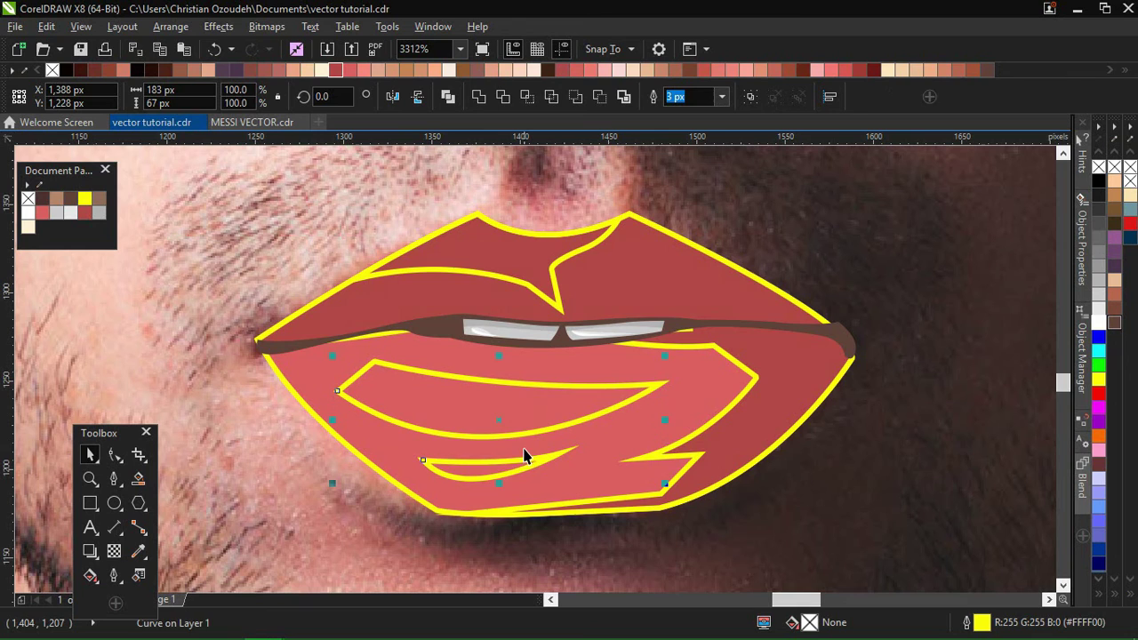
click(360, 70)
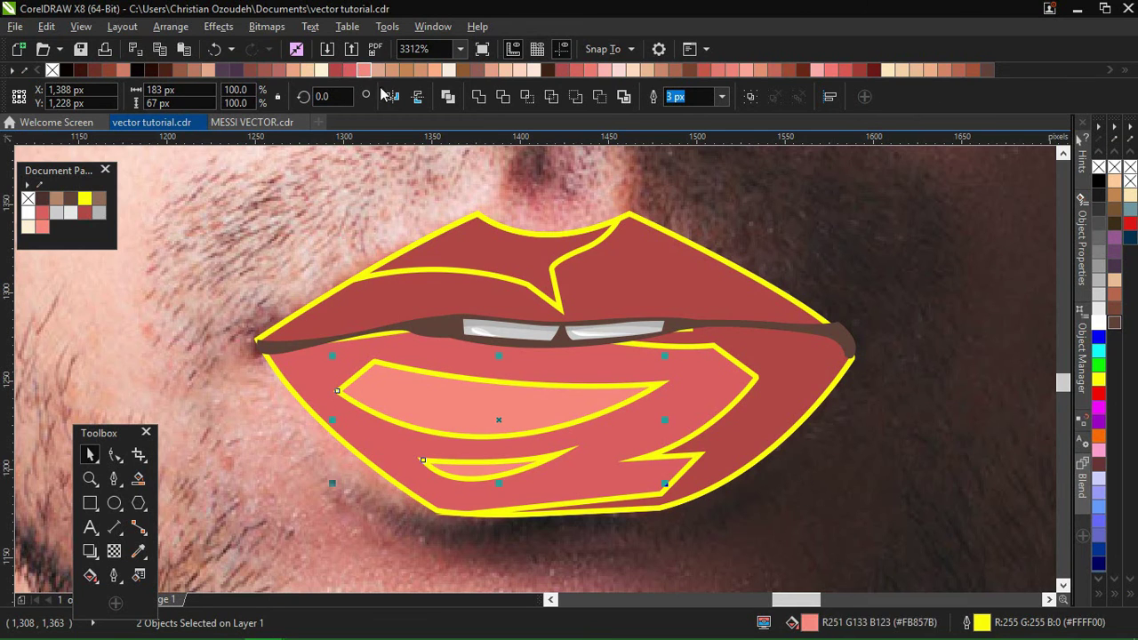
click(527, 282)
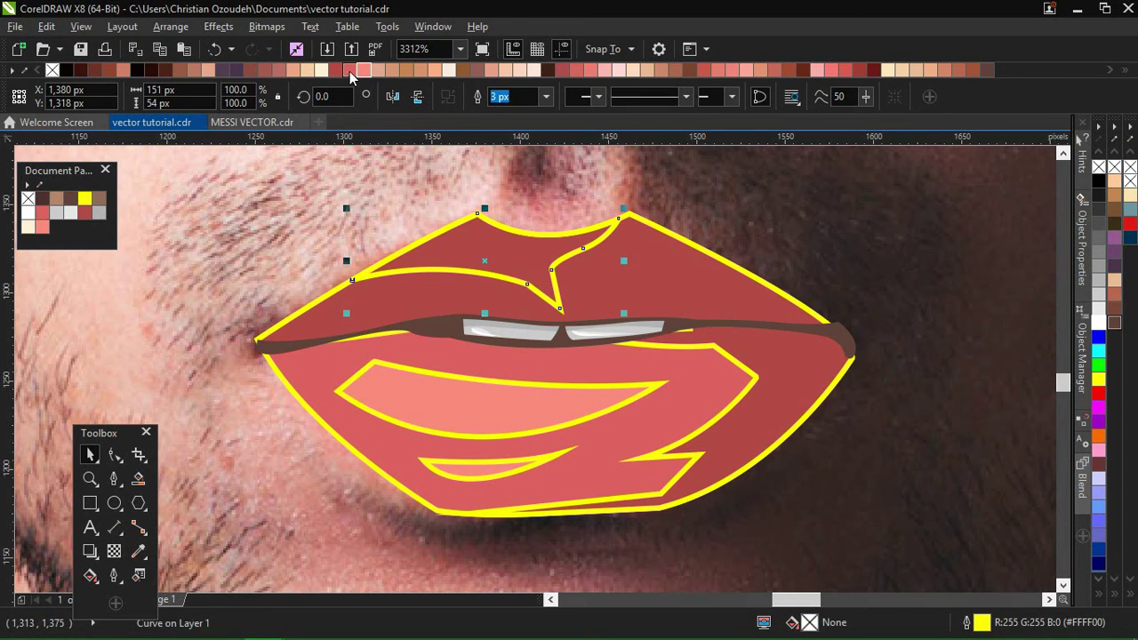
click(349, 70)
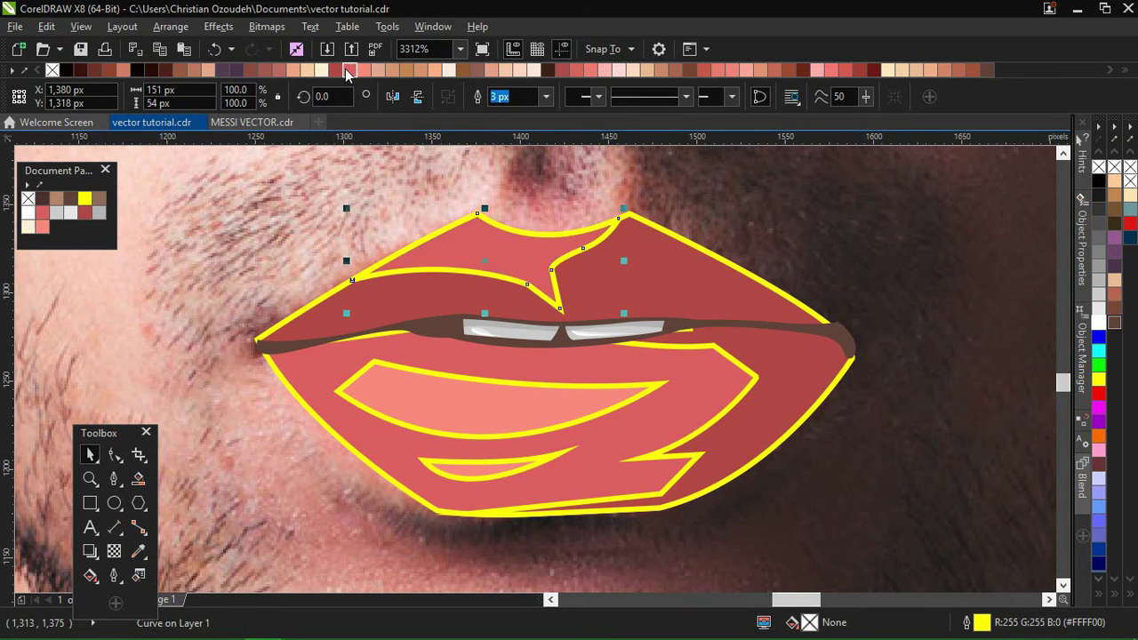
- Select all the traced eye, eyebrow, nose and mouth shapes together and set their outline width to None
click(460, 49)
click(447, 92)
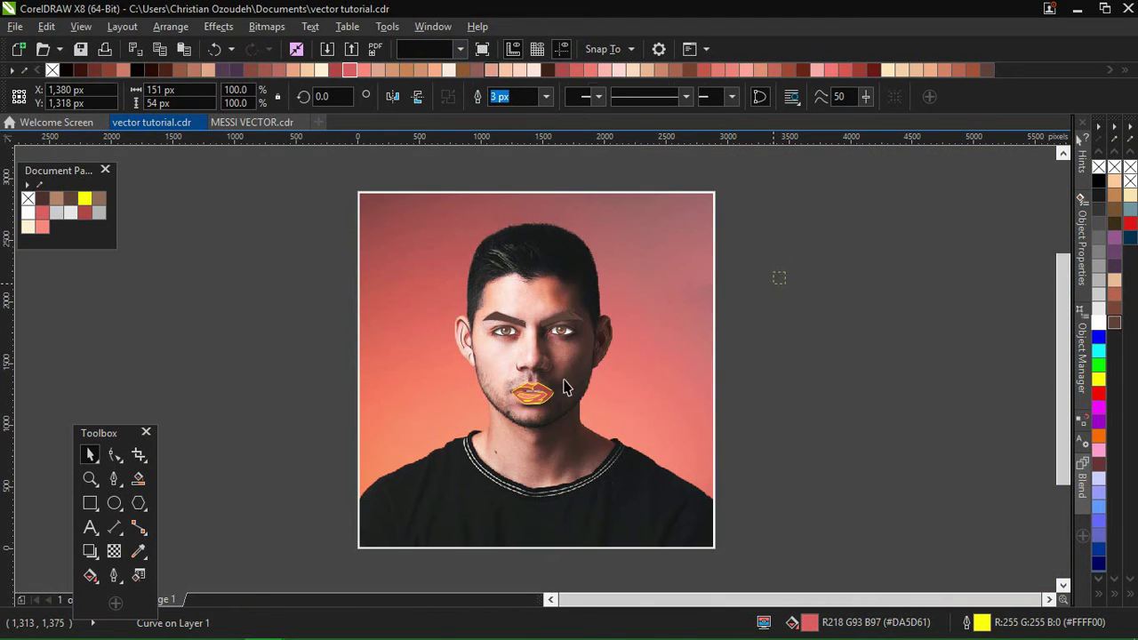
drag(564, 381, 459, 437)
click(721, 96)
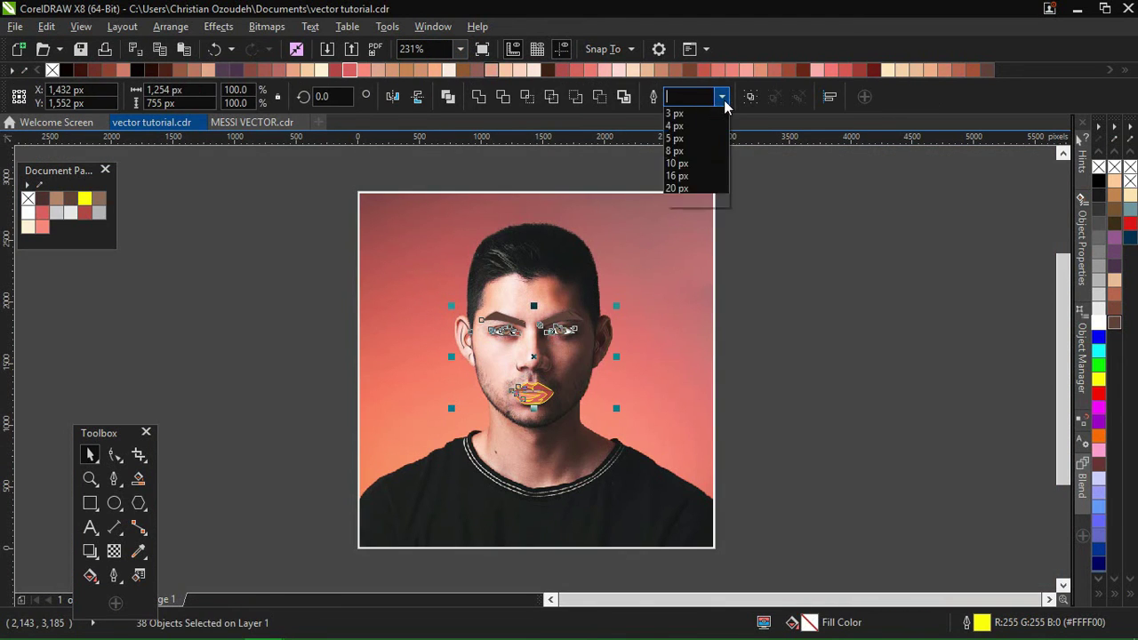
click(722, 97)
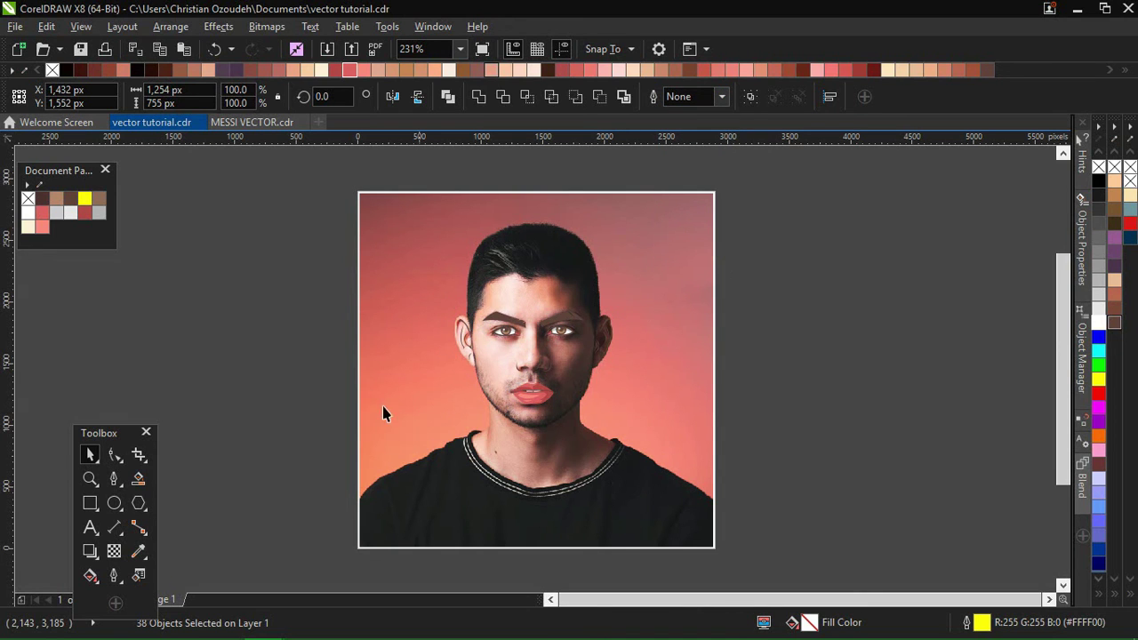
key(Escape)
- Delete the portrait photo bitmap behind the traced face shapes and place the floating Toolbox directly below the document palette
drag(118, 431, 219, 235)
click(191, 285)
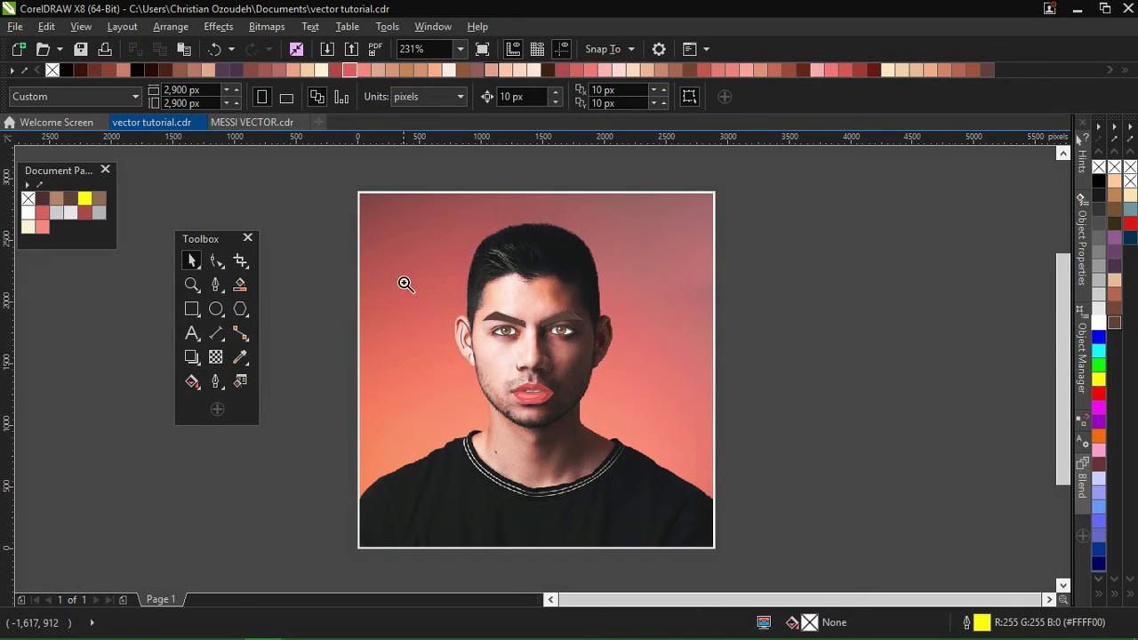
drag(465, 315, 575, 371)
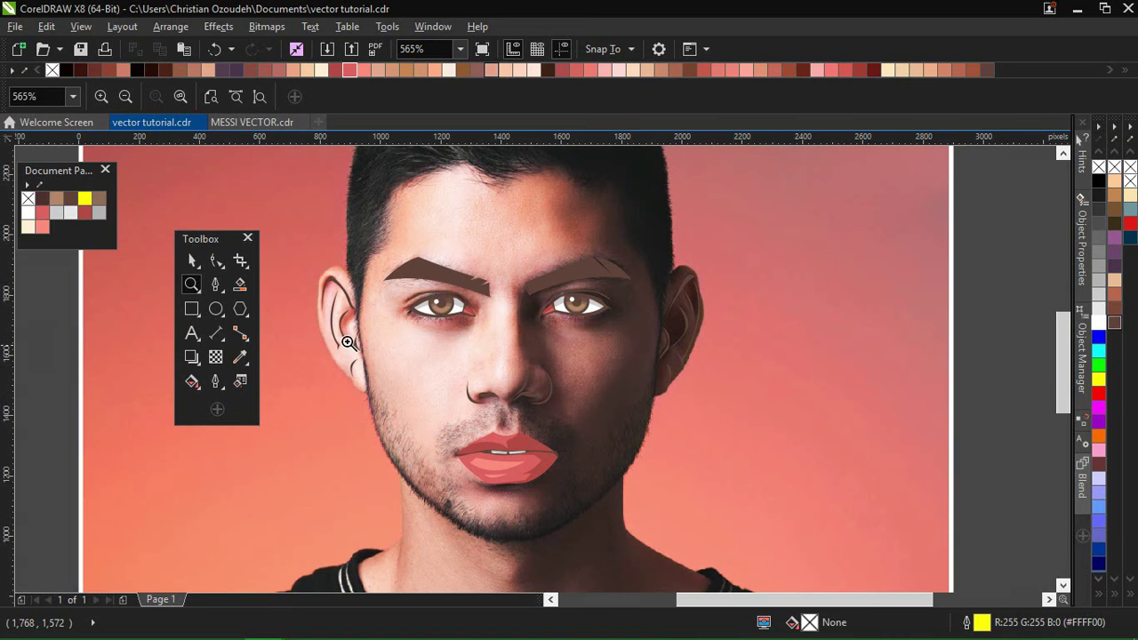
click(221, 266)
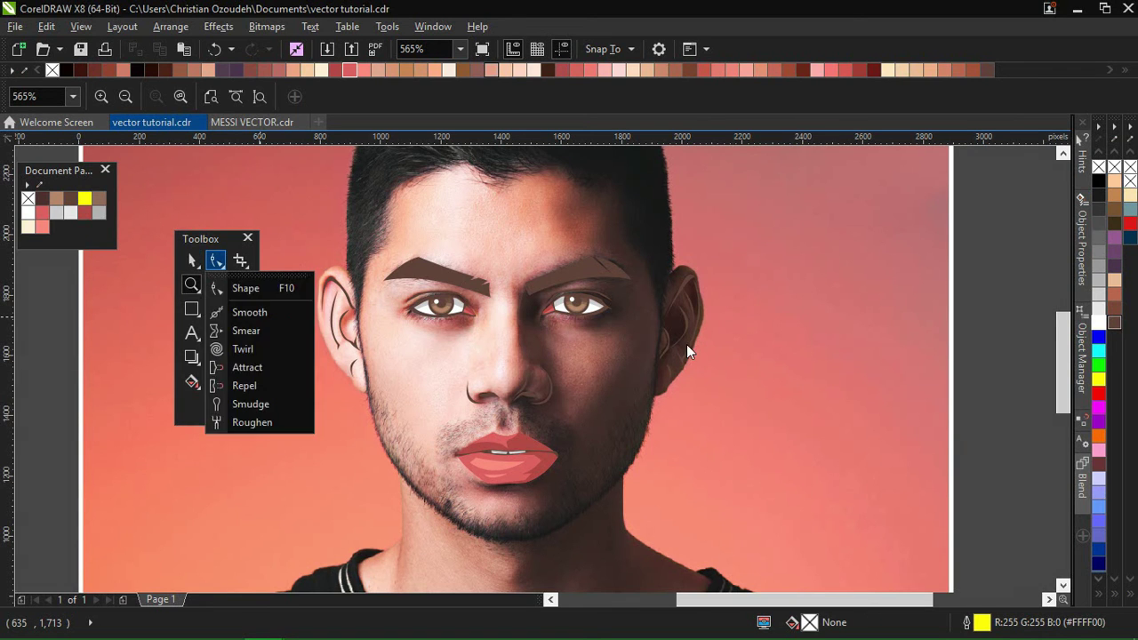
click(190, 261)
click(795, 281)
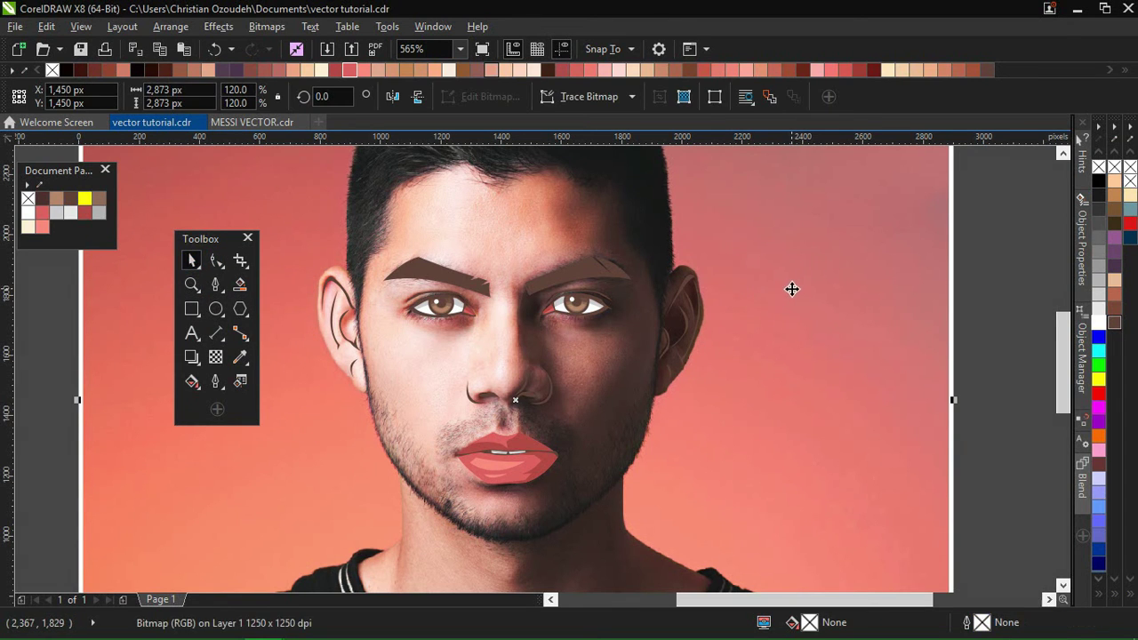
key(Delete)
scroll(1065, 334, up, 2)
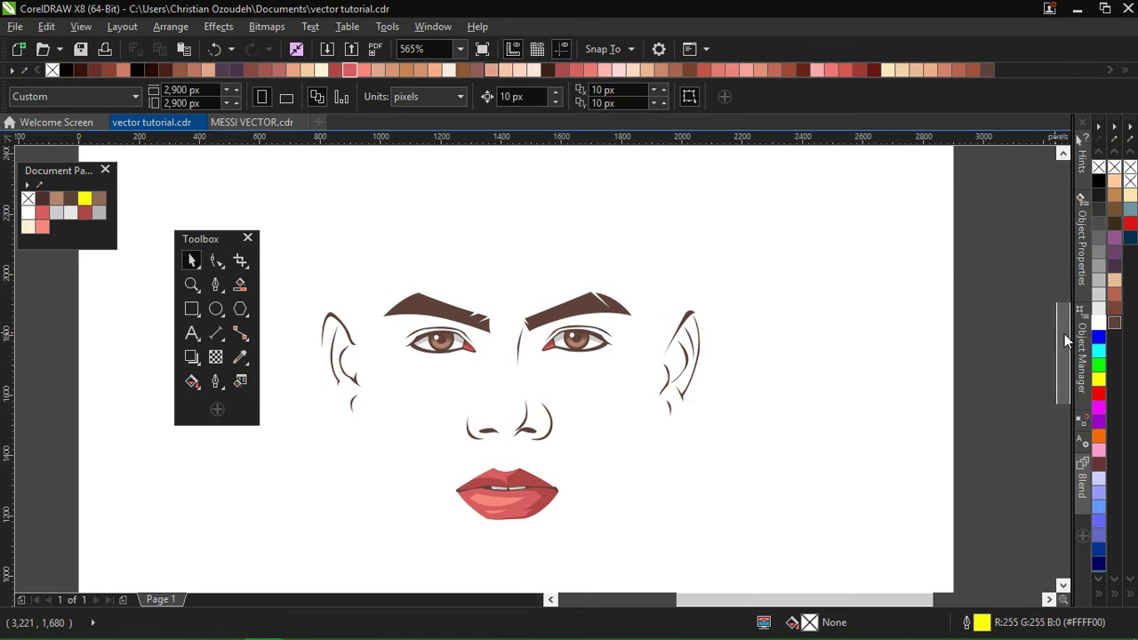
click(193, 287)
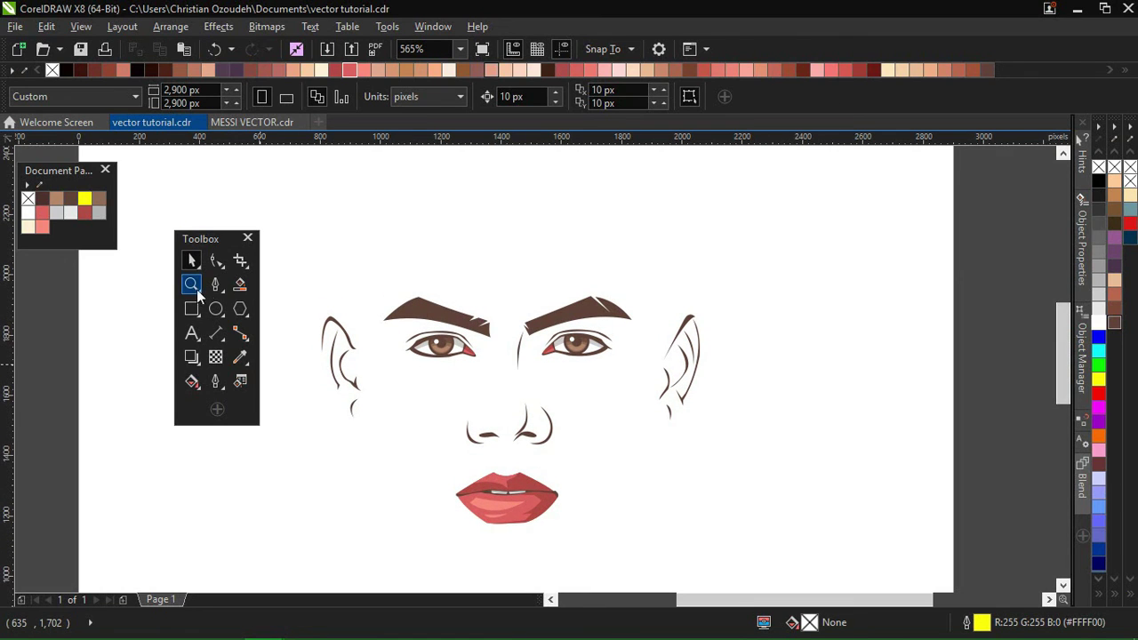
drag(211, 246, 60, 258)
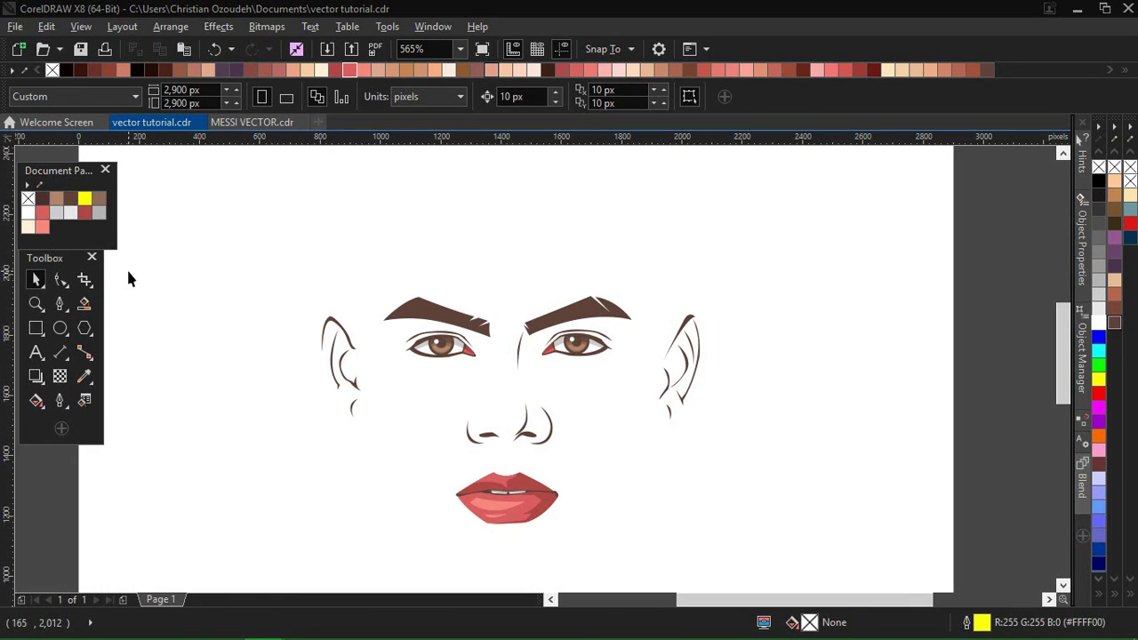
- Undo the deletion of the portrait photo bitmap behind the traced face shapes and clear its selection
key(ctrl+z)
drag(1063, 352, 1064, 341)
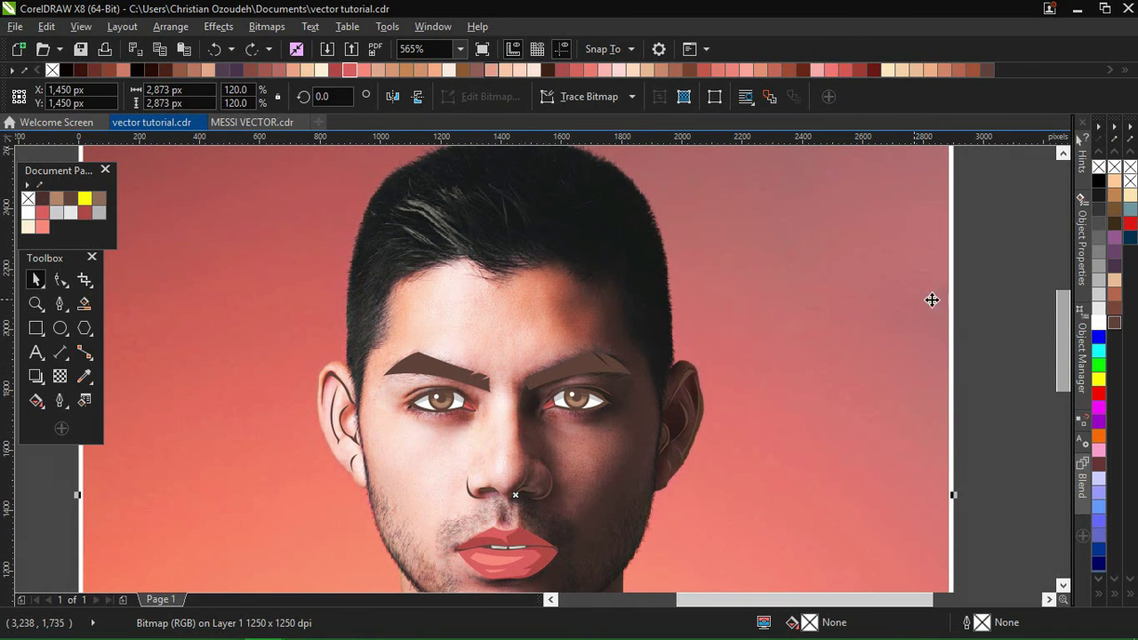
mouse_move(1060, 316)
mouse_down()
mouse_move(1061, 353)
mouse_move(1057, 326)
mouse_up()
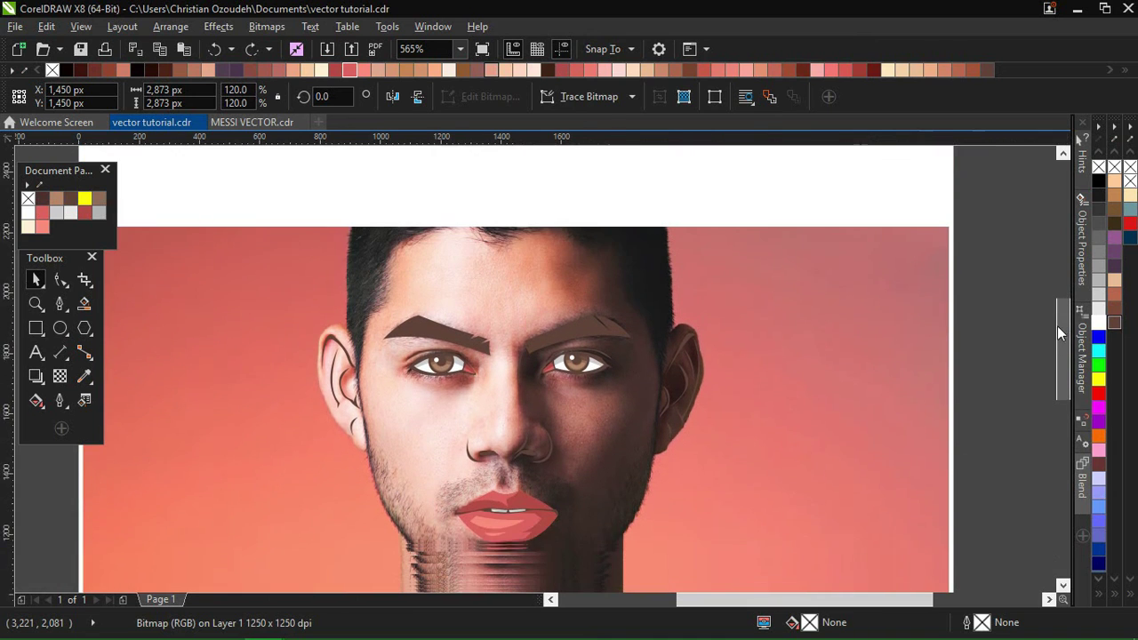
scroll(973, 362, down, 3)
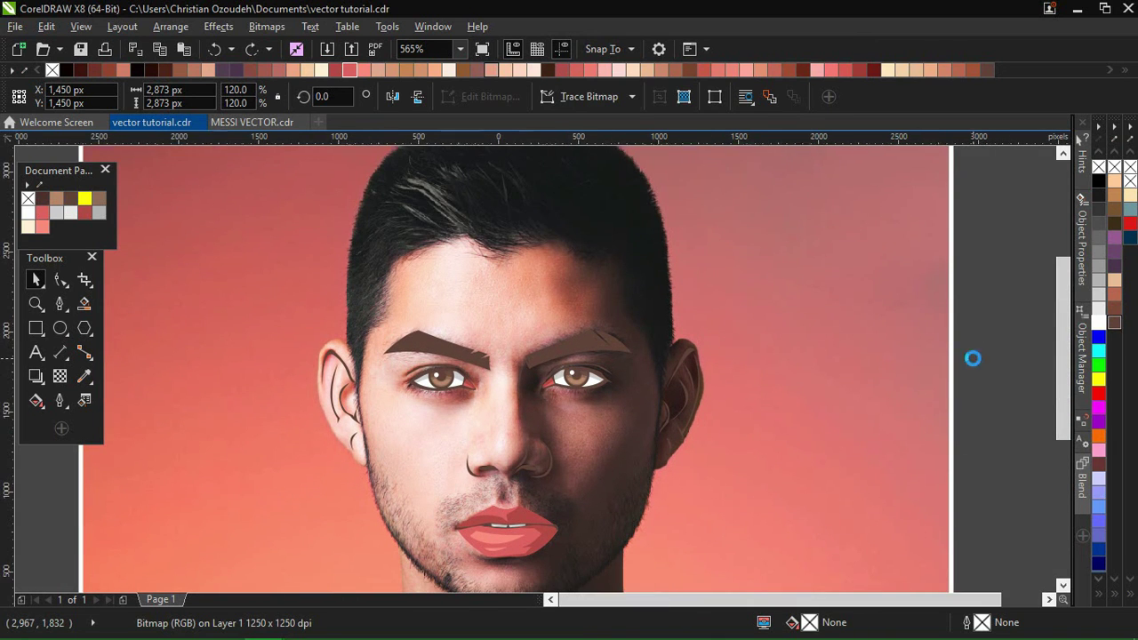
scroll(974, 364, up, 3)
scroll(973, 365, down, 3)
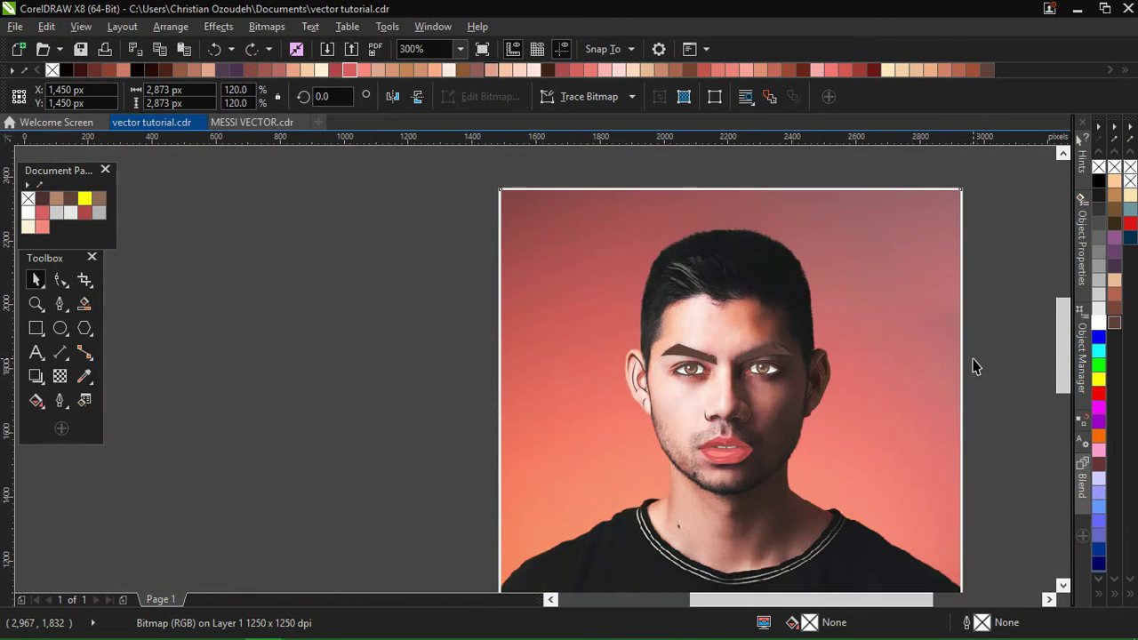
scroll(974, 364, up, 3)
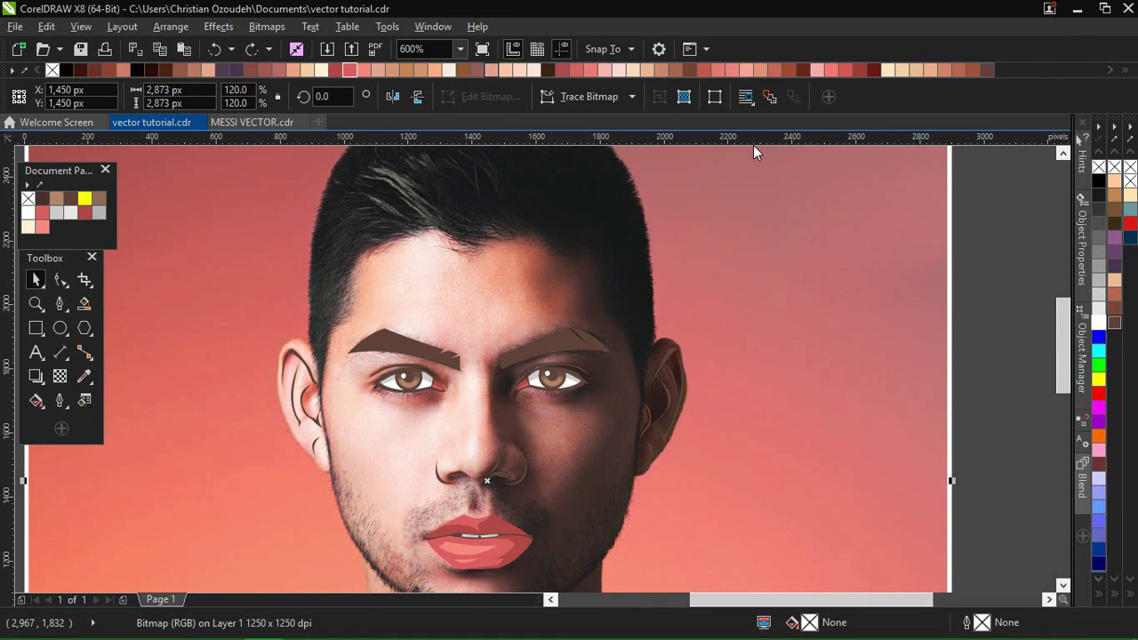
drag(1063, 355, 1064, 380)
click(1019, 382)
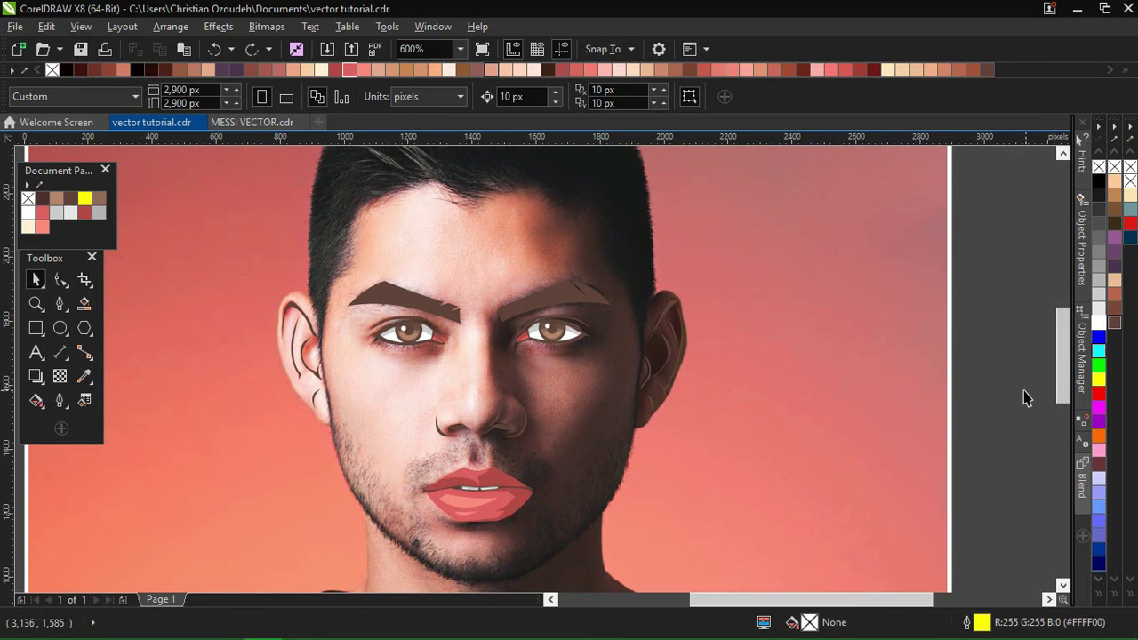